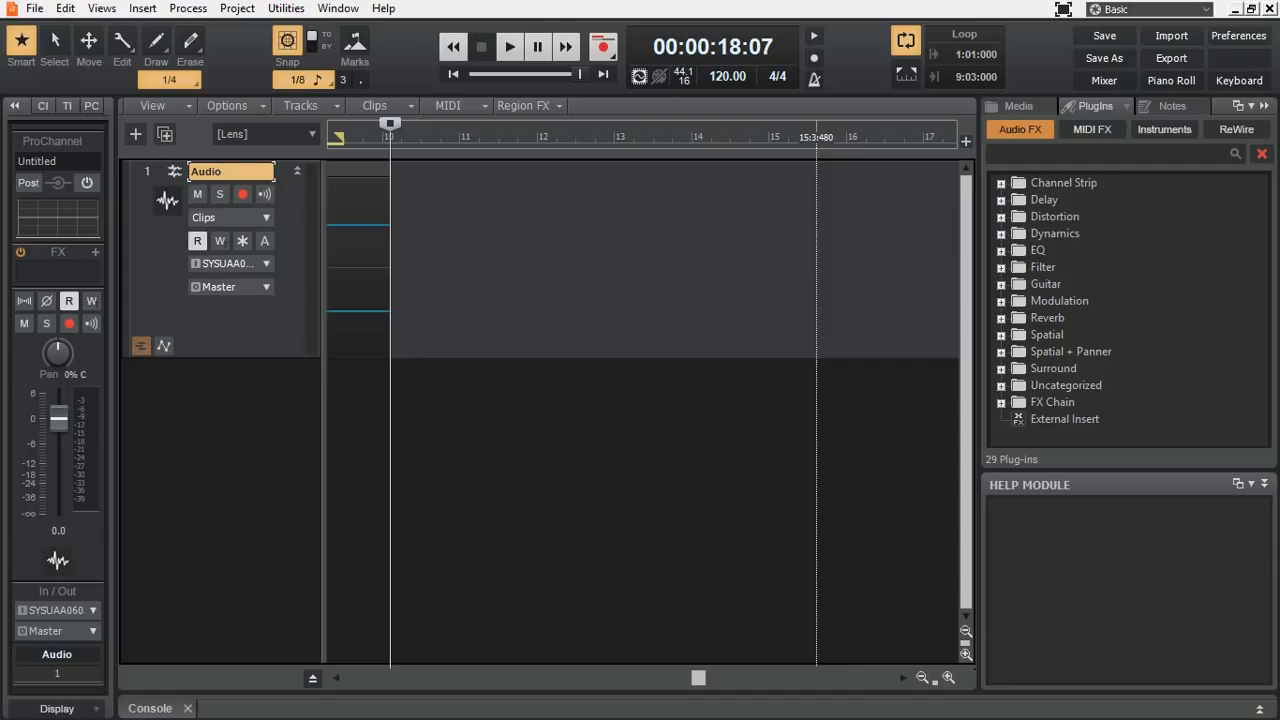
- Expand the Audio track's ProChannel to examine its compressor and EQ modules, collapse it again and rewind the playhead
left_click(91, 104)
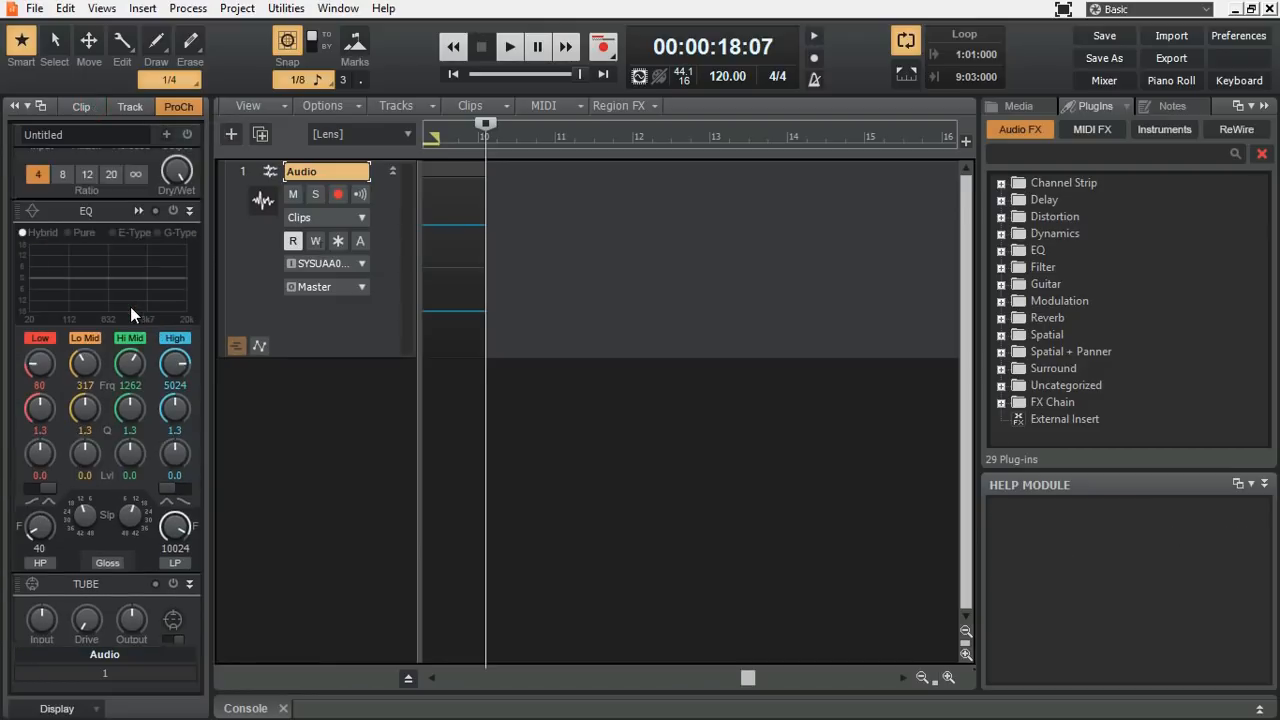
left_click(166, 133)
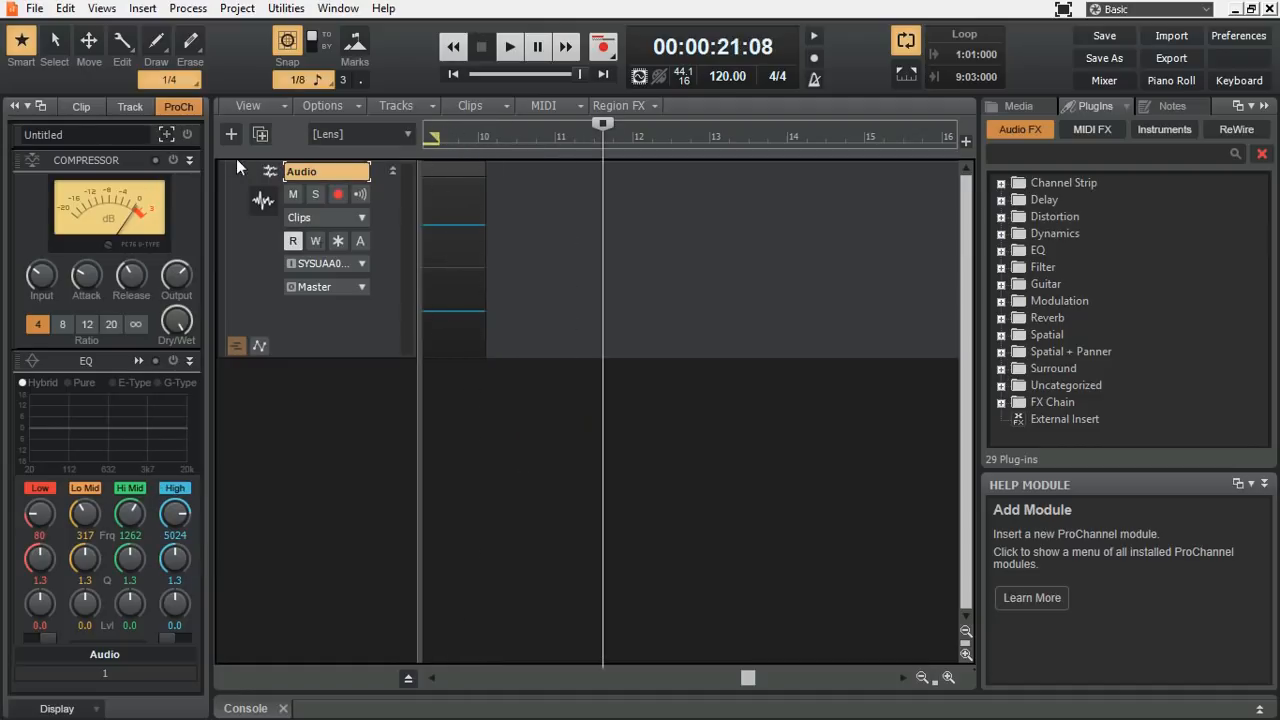
left_click(177, 109)
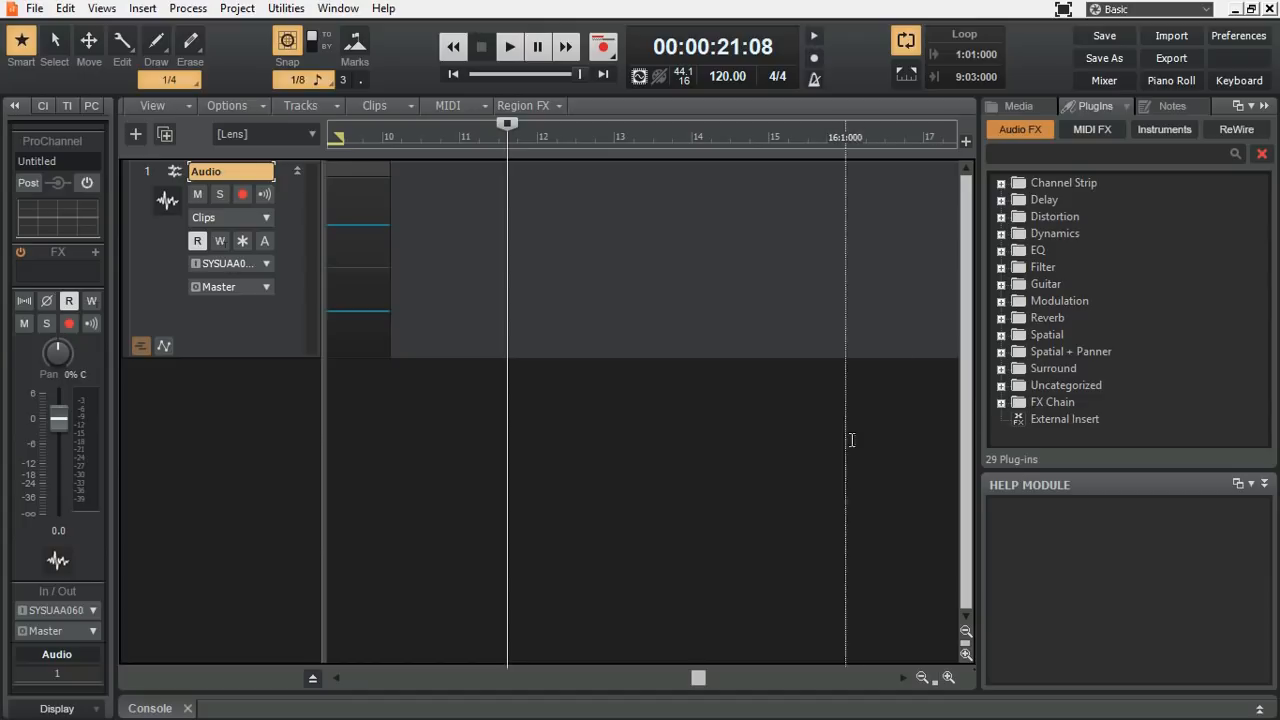
key("w")
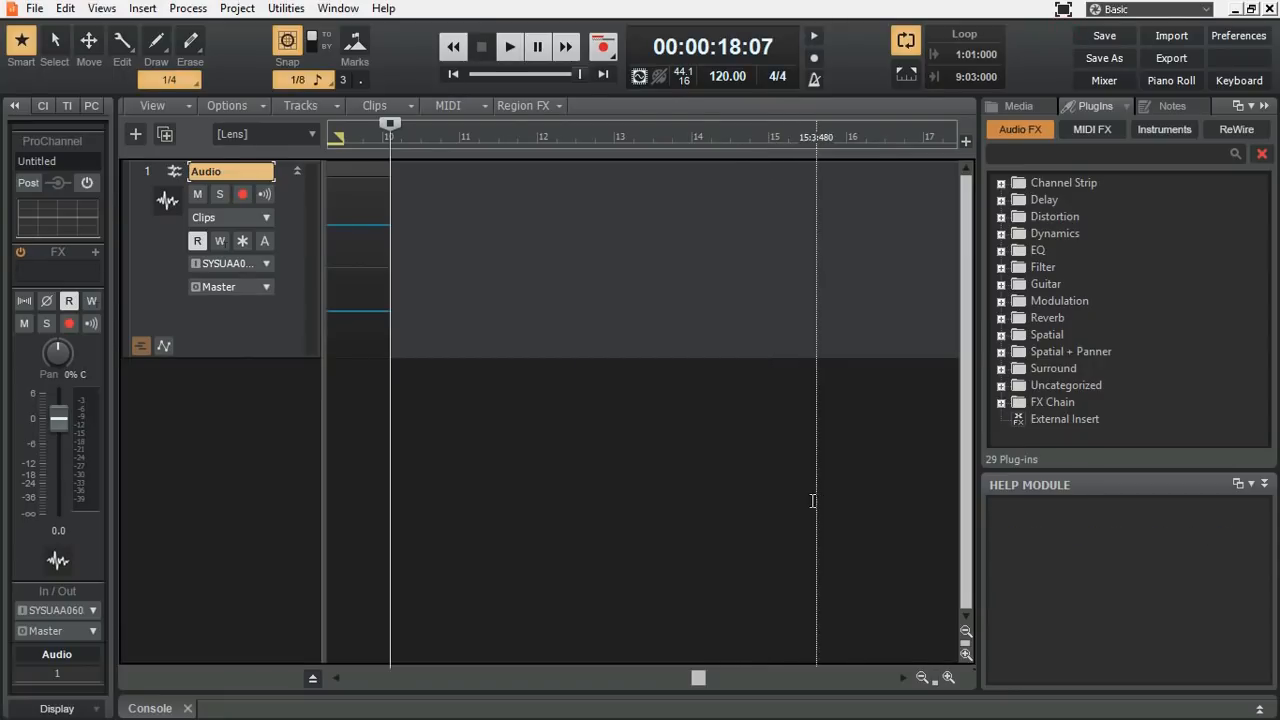
- Expand the Delay, Distortion and Dynamics categories in the audio effects plug-in list
left_click(1001, 200)
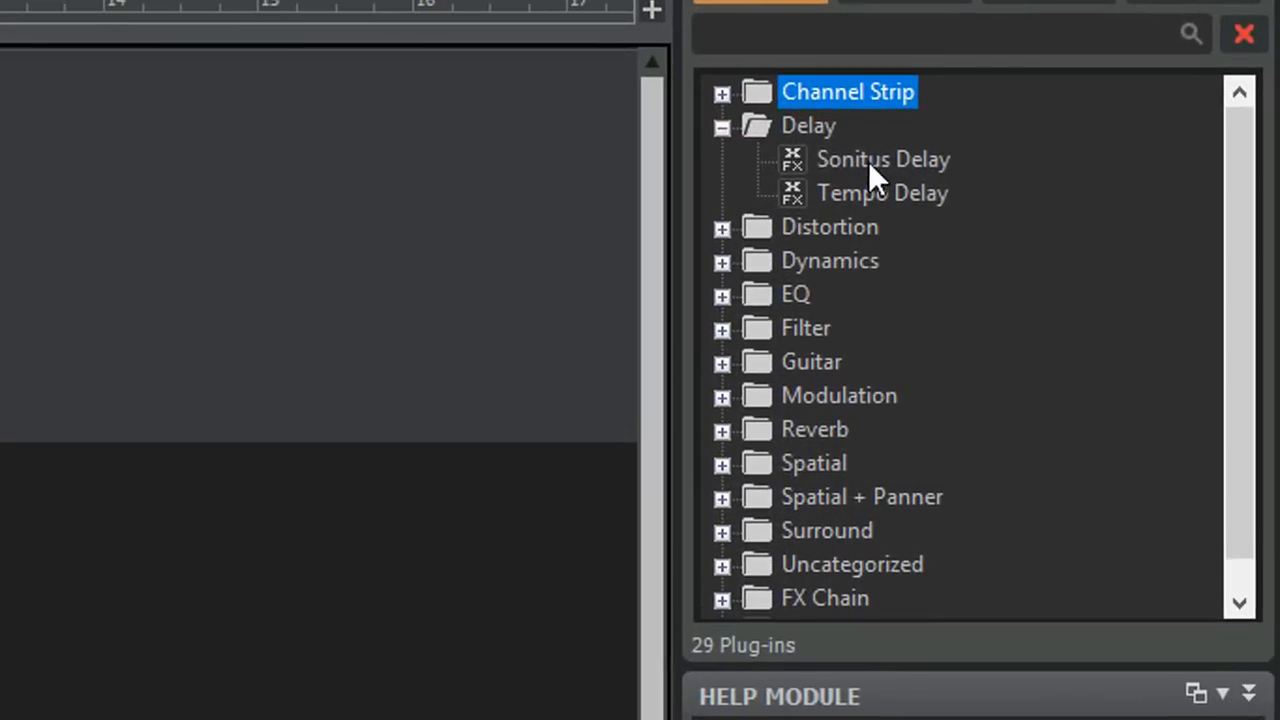
left_click(1066, 215)
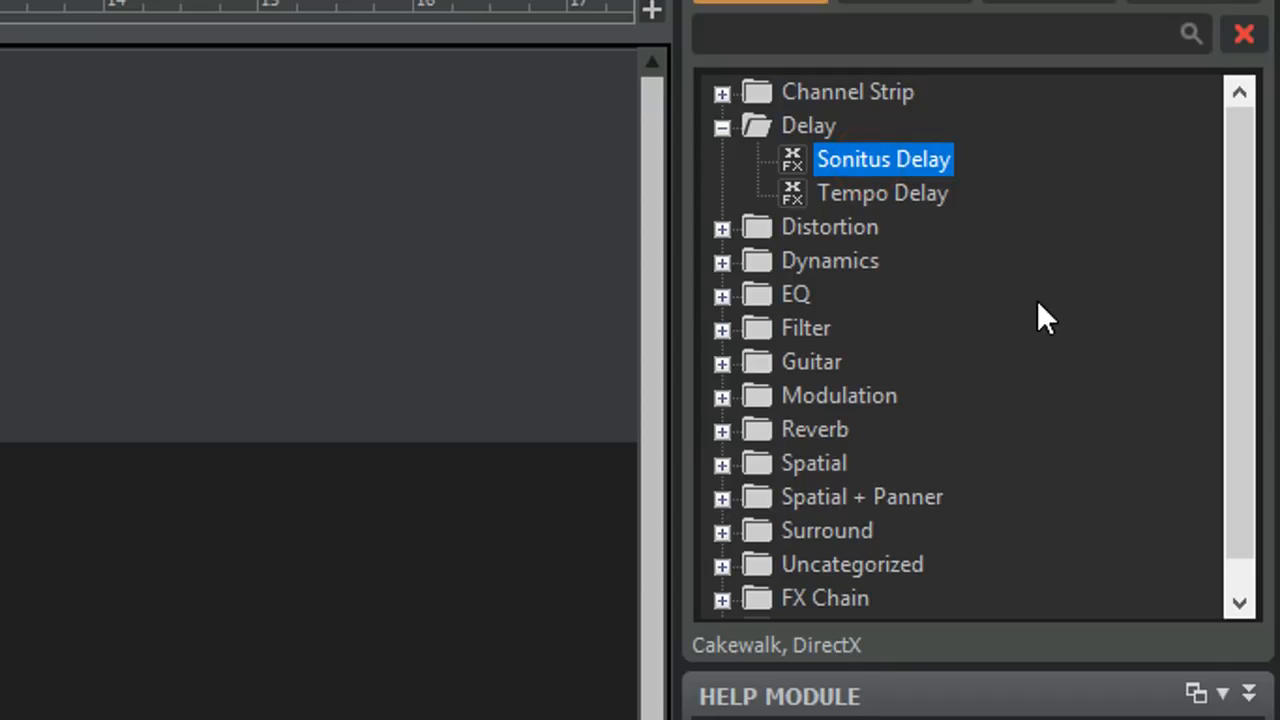
left_click(722, 228)
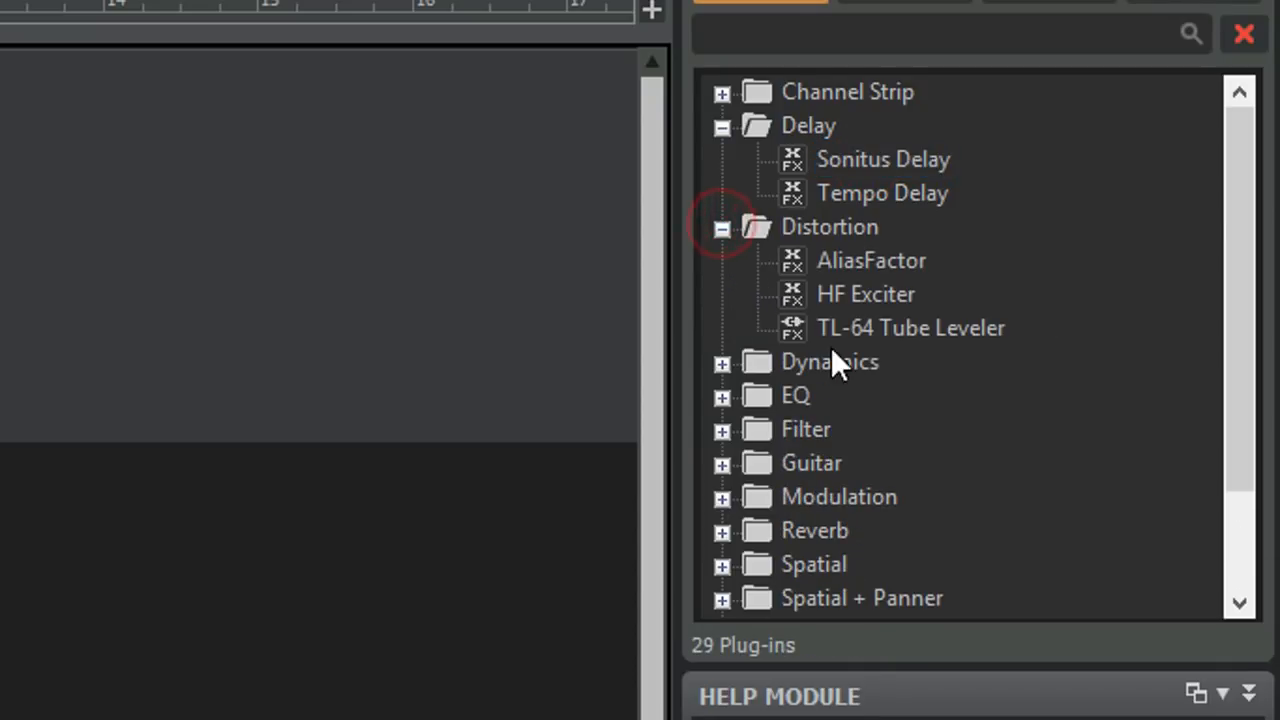
left_click(722, 363)
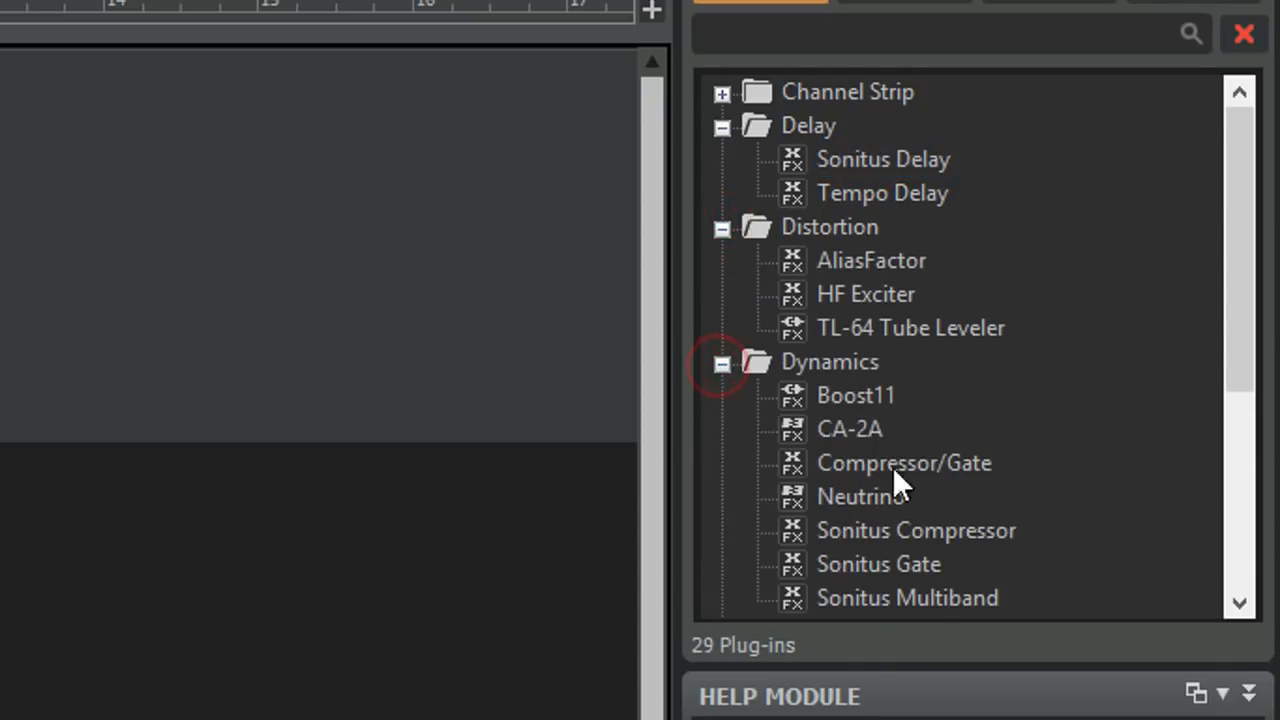
- Look over the Dynamics plug-ins, highlighting Sonitus Compressor, Sonitus Gate and Sonitus Multiband
scroll(1026, 521, "down", 3)
scroll(1026, 521, "up", 1)
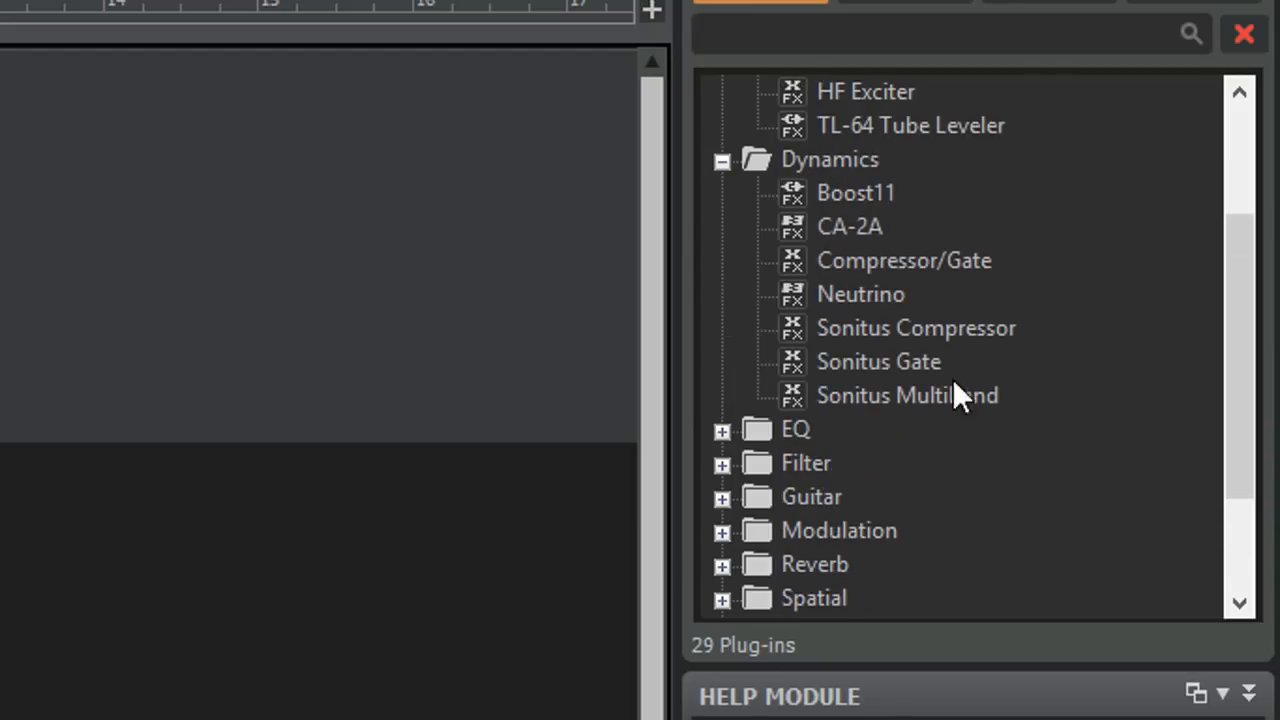
left_click(917, 330)
left_click(917, 364)
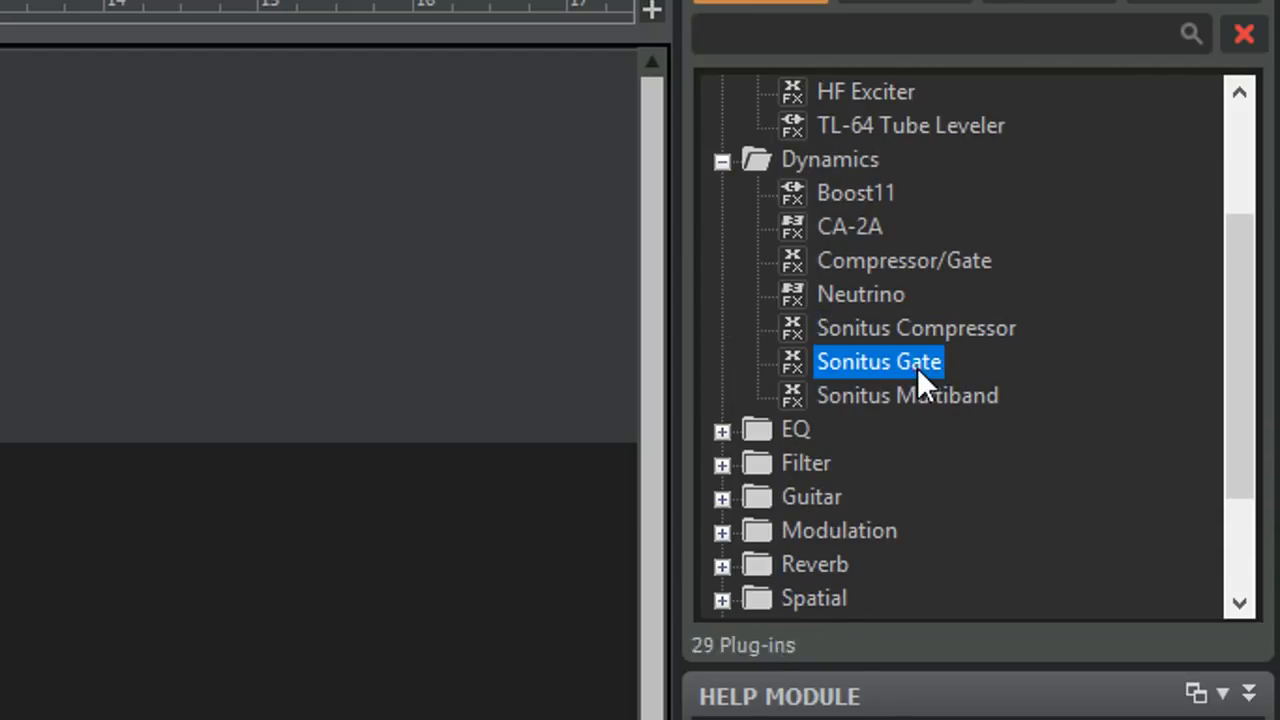
left_click(926, 403)
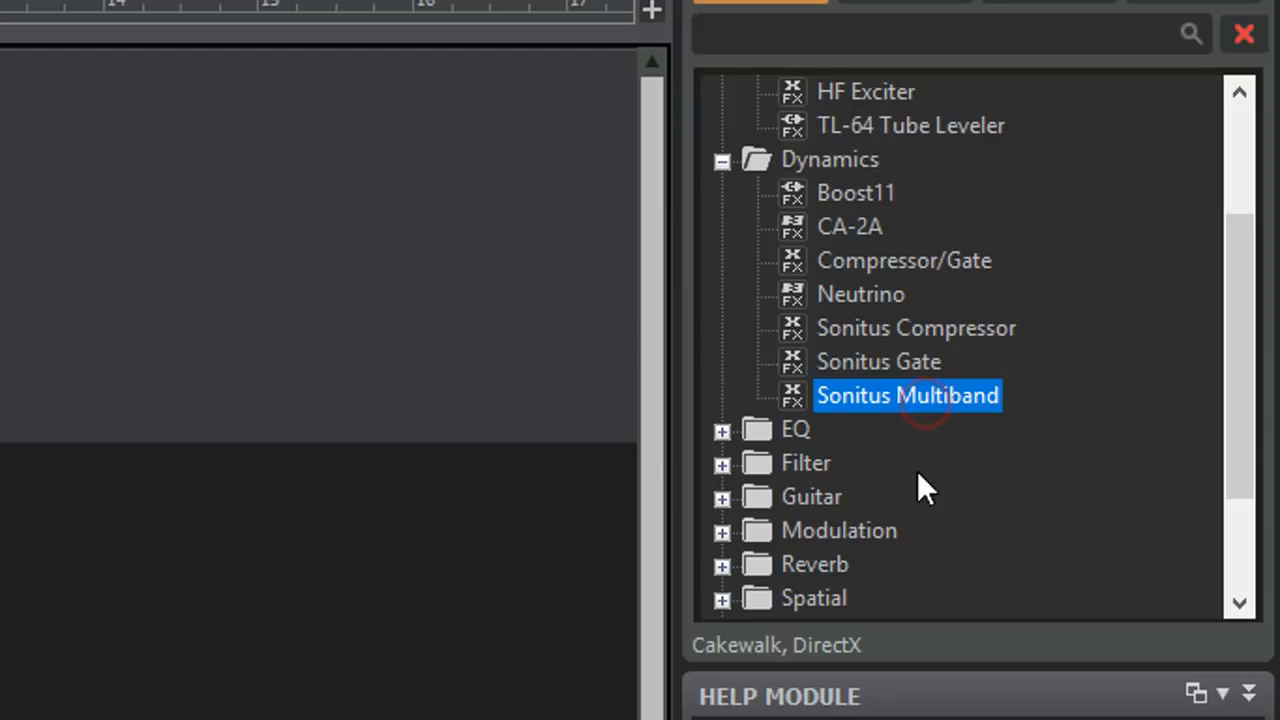
scroll(941, 502, "up", 2)
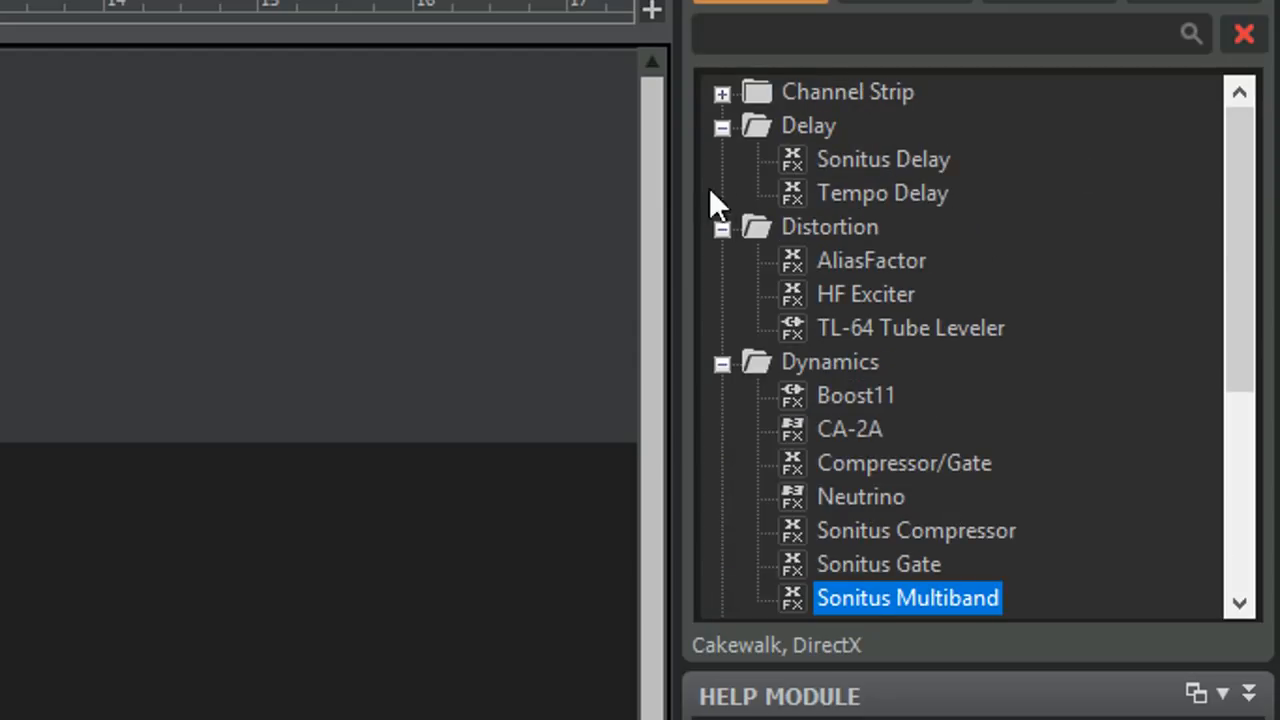
- Add Sonitus Delay to the Audio track's effects and move its plug-in window over the track area
left_click(844, 159)
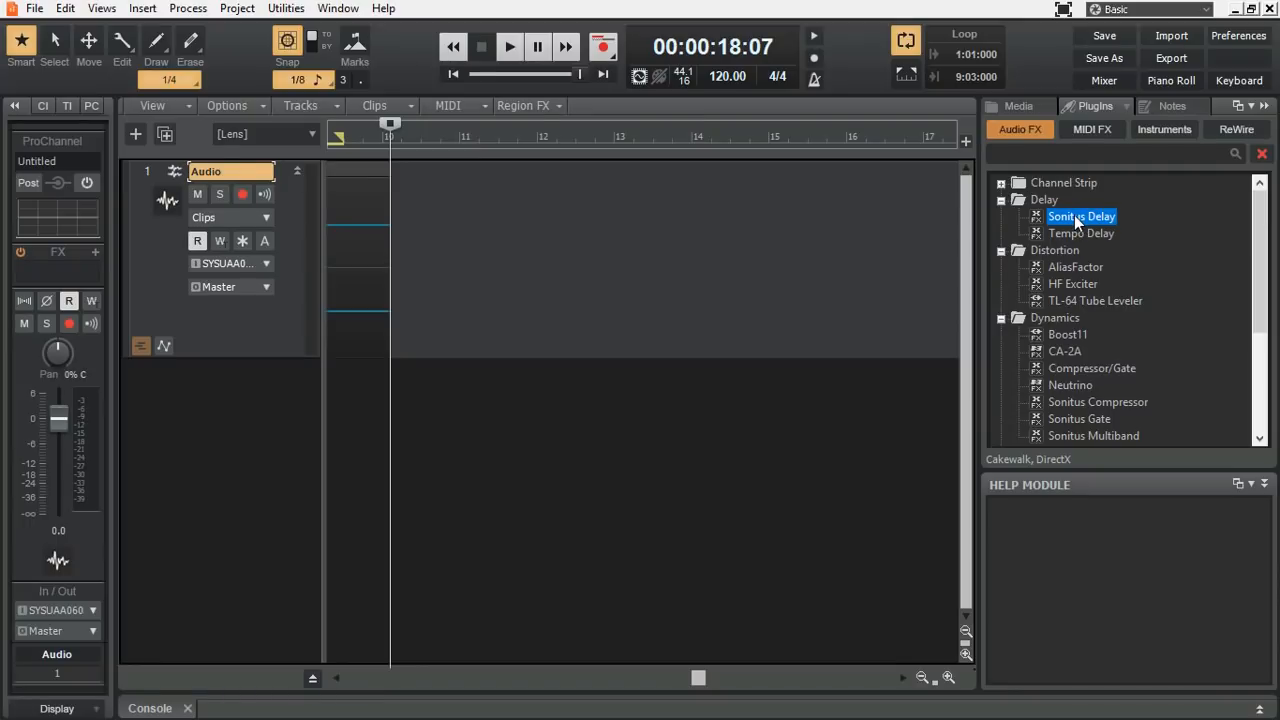
left_click_drag(1076, 221, 76, 275)
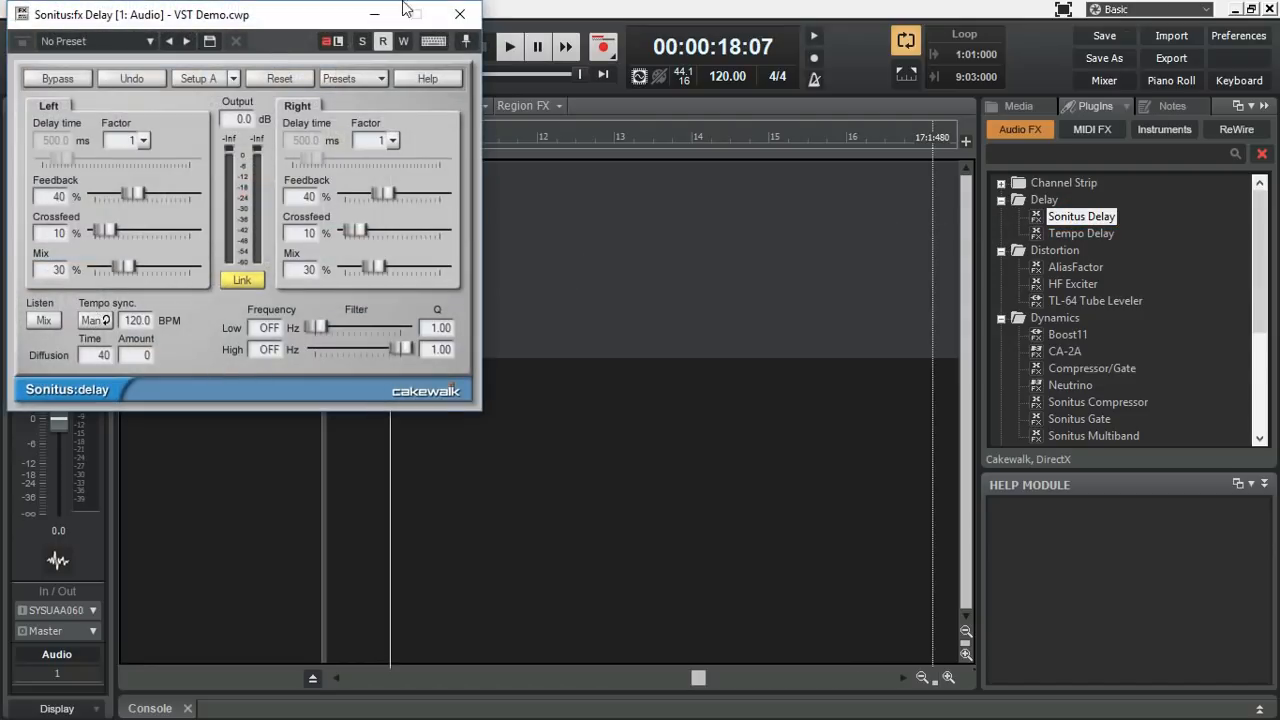
left_click_drag(314, 21, 649, 151)
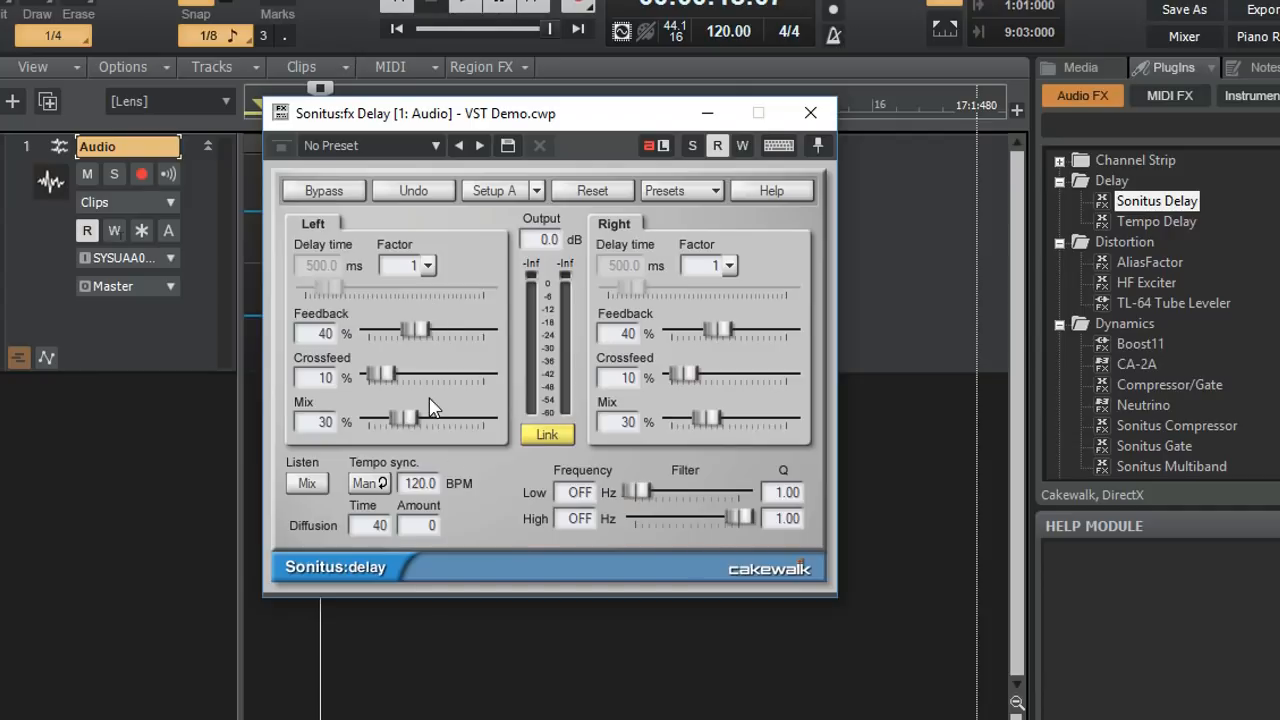
- Check the delay's left factor options and set its filter frequencies to 590 Hz low and 4276 Hz high
left_click(428, 266)
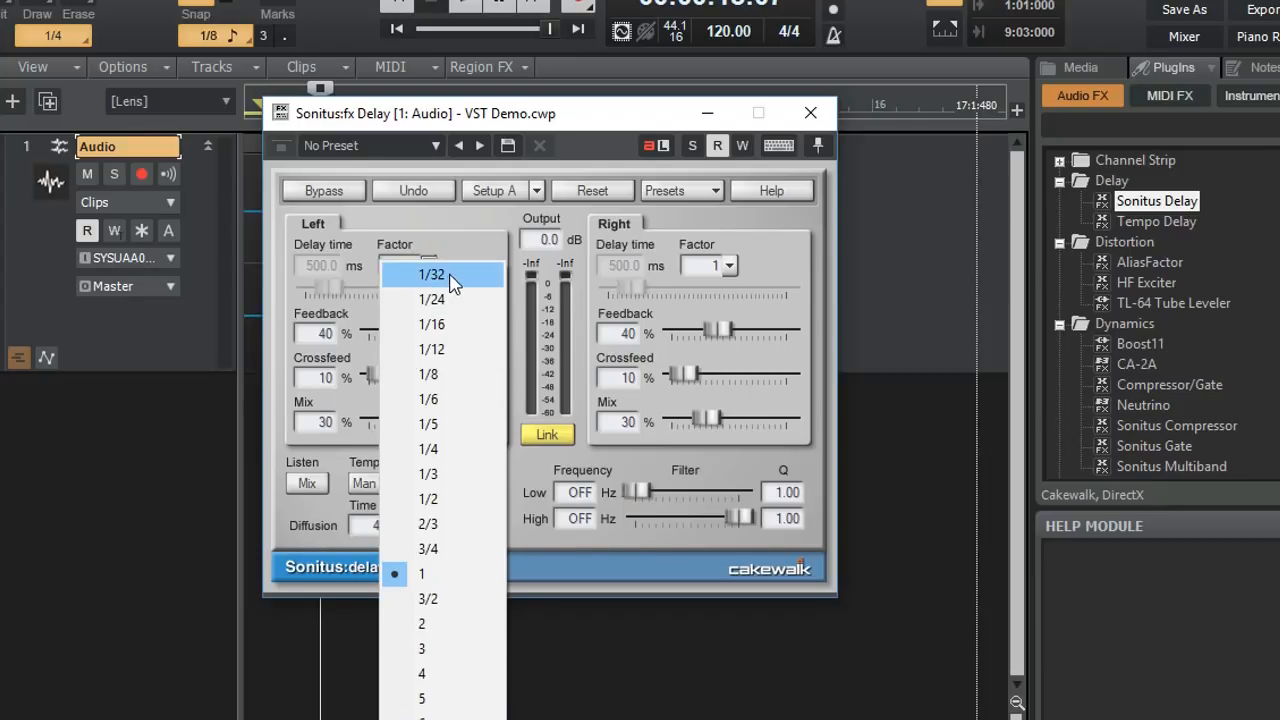
left_click(457, 233)
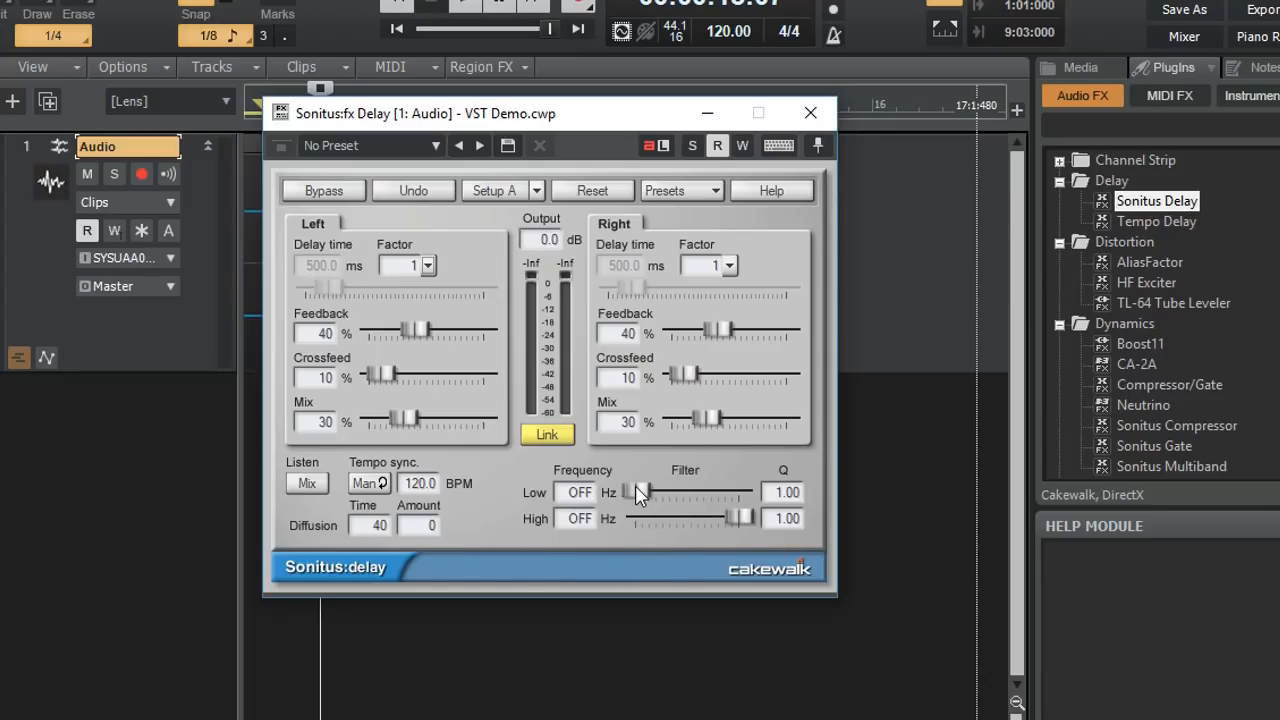
left_click_drag(638, 494, 689, 492)
- Choose the Ultrawide Delay preset from the Sonitus:fx presets and close the delay plug-in
left_click(713, 192)
mouse_move(738, 280)
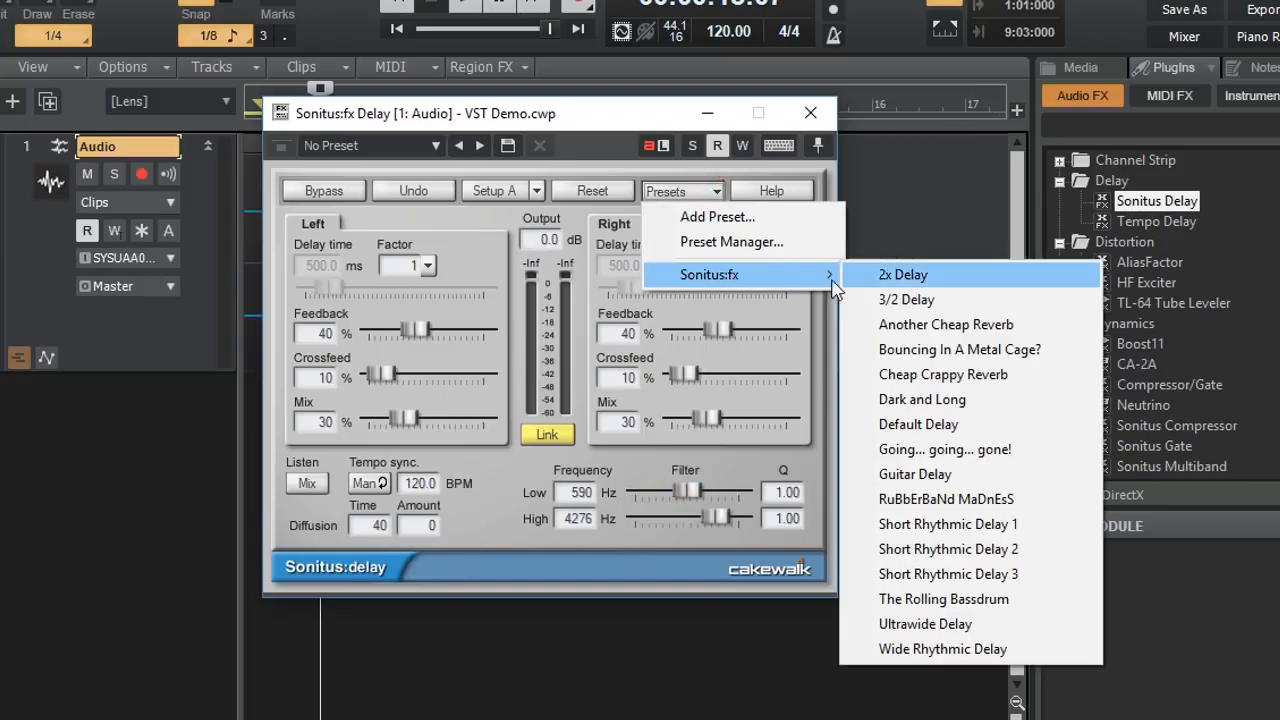
left_click(935, 634)
left_click(809, 117)
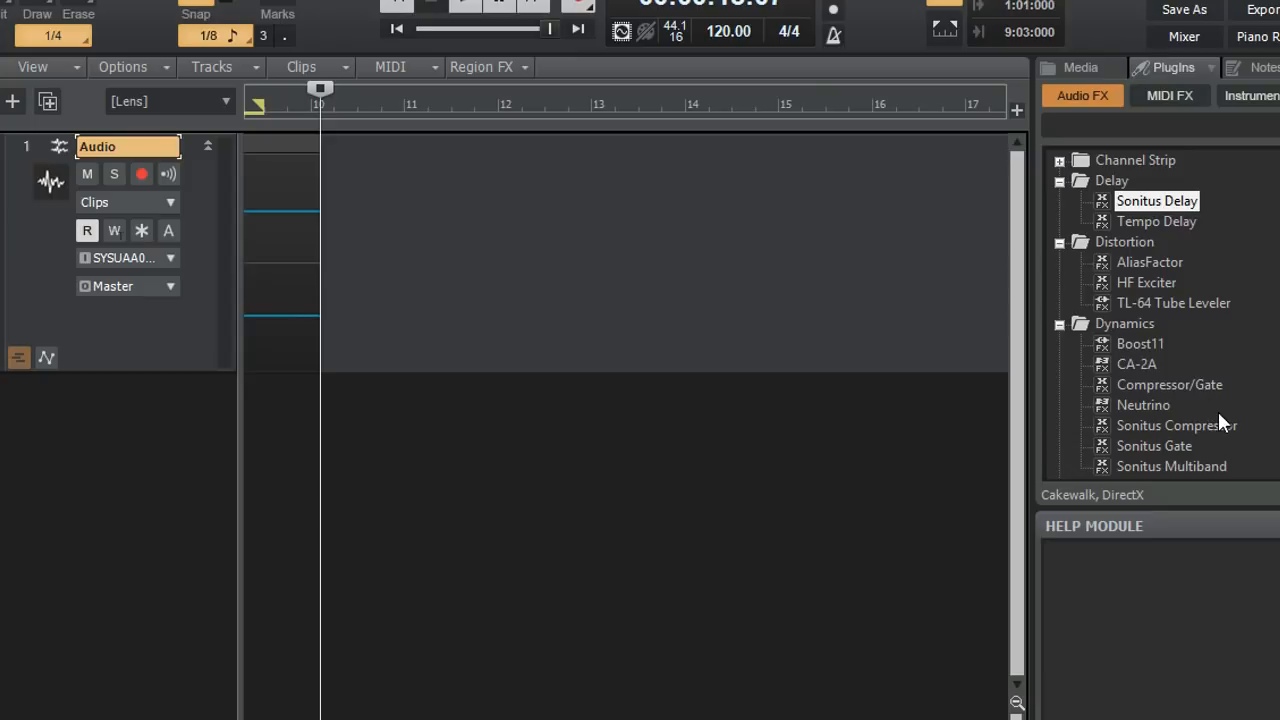
- Add Sonitus Compressor from the Dynamics category to the Audio track's effects
scroll(1218, 423, "down", 1)
left_click(1193, 364)
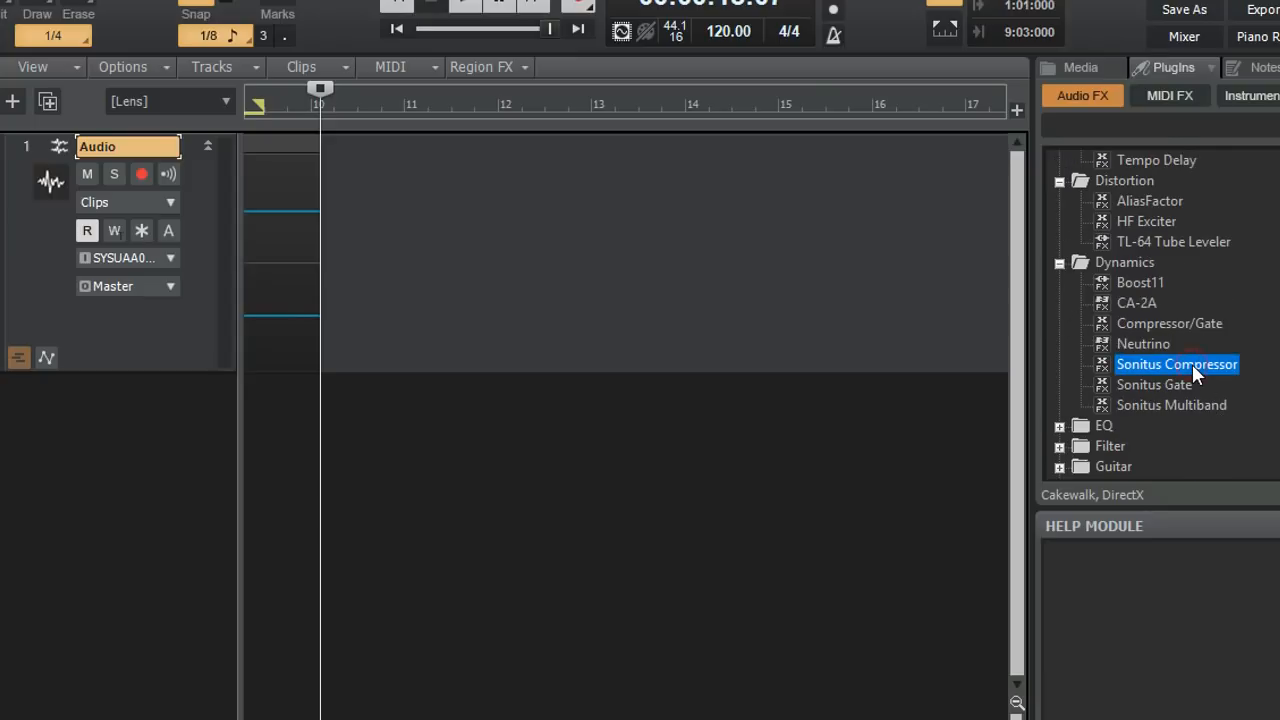
left_click_drag(1192, 364, 300, 175)
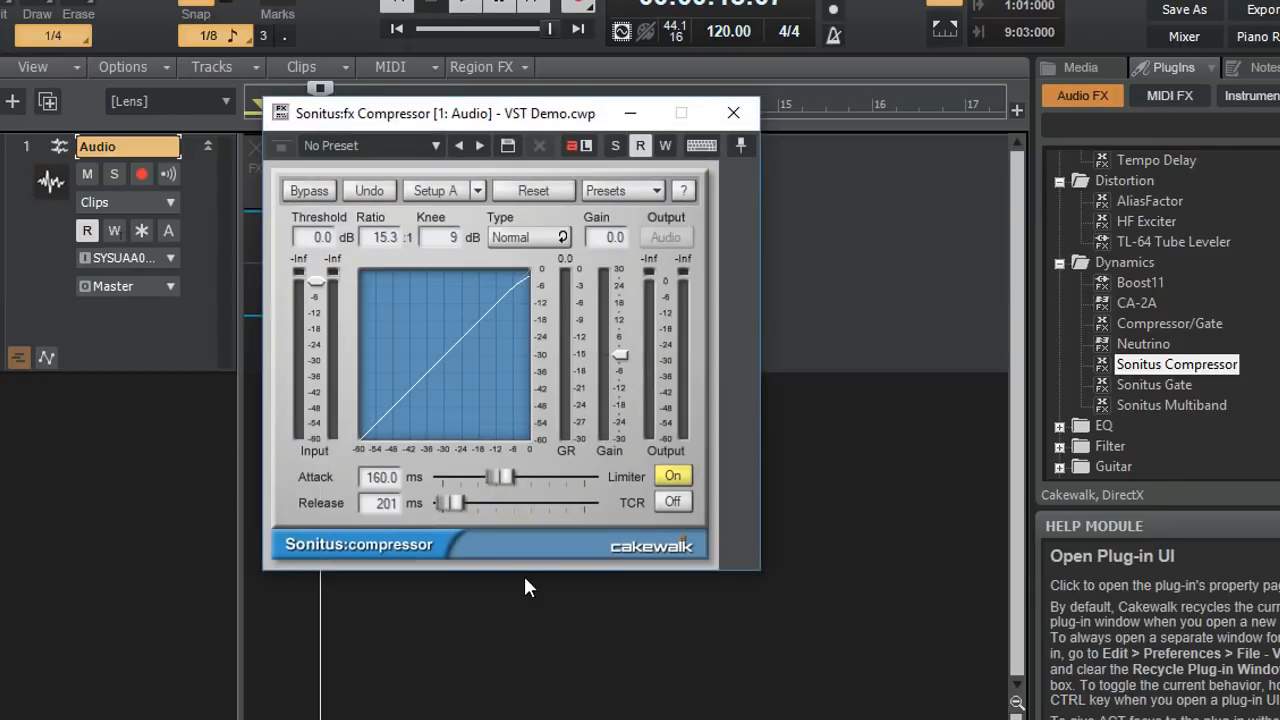
- Set the compressor's threshold to -10.2 dB, ratio to 19.2:1, knee to 30 dB, gain to -13.3 dB, attack to 188.2 ms and release to 1156 ms
left_click_drag(316, 281, 335, 303)
left_click_drag(388, 237, 384, 276)
left_click_drag(440, 237, 452, 184)
left_click(537, 237)
left_click(538, 238)
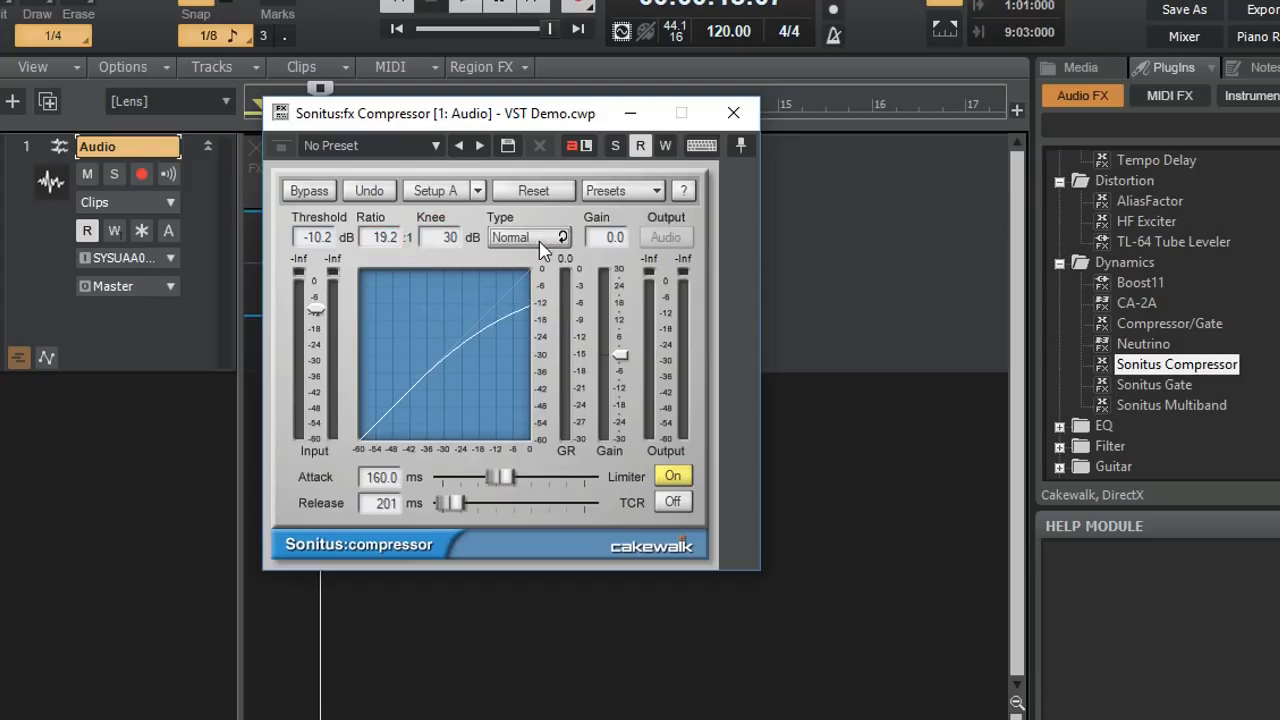
left_click_drag(610, 237, 613, 296)
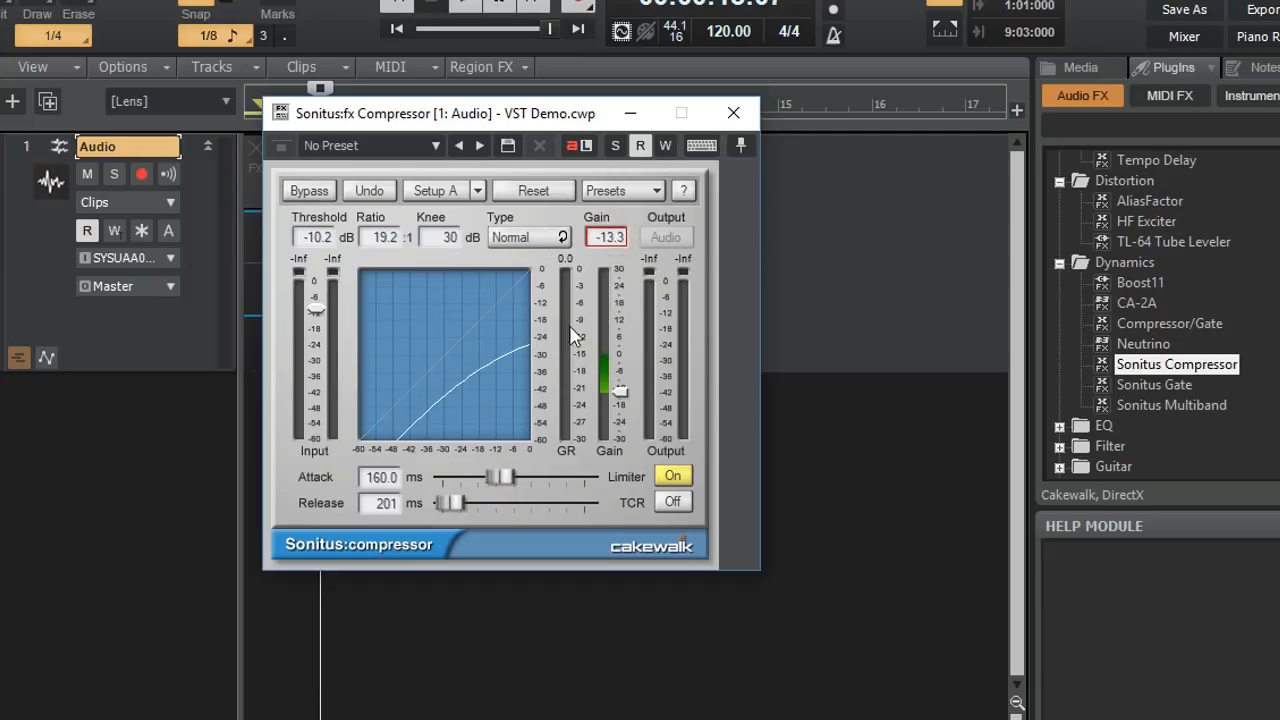
mouse_move(497, 480)
left_mouse_down()
mouse_move(508, 478)
mouse_move(440, 502)
mouse_move(484, 502)
left_mouse_up()
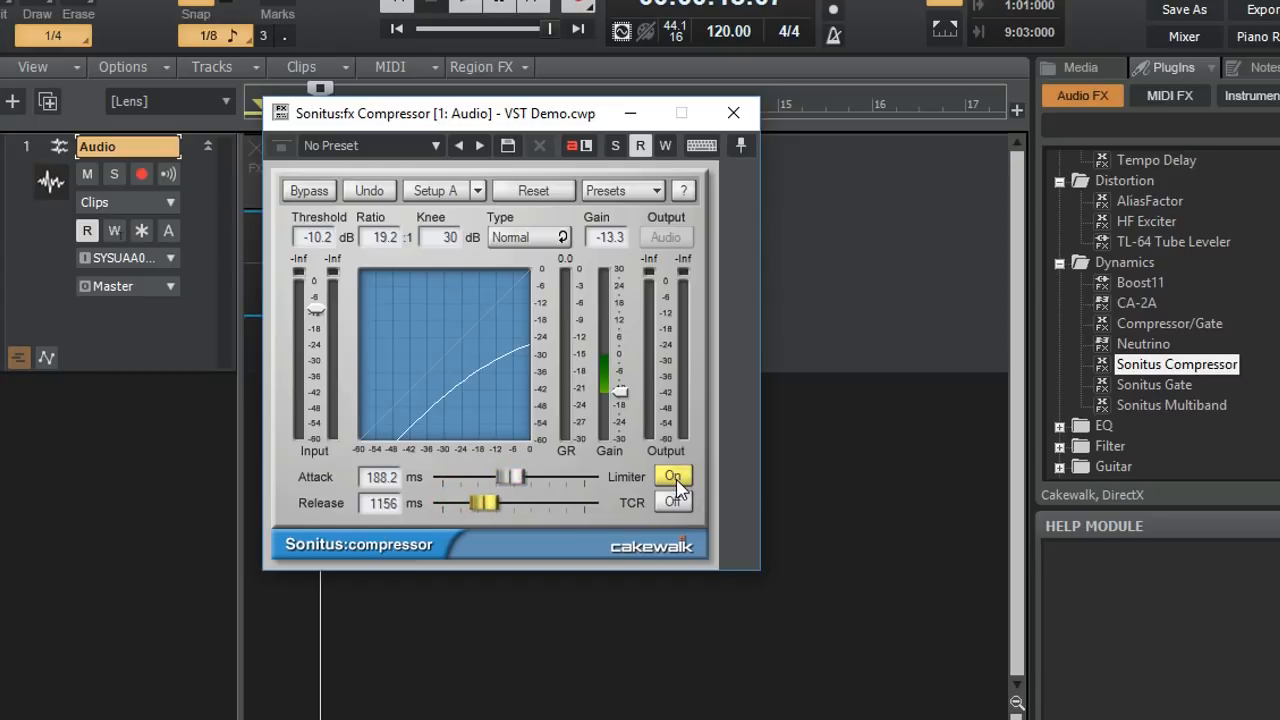
- Review the compressor's Music and Vintage preset groups and close the plug-in without choosing one
left_click(652, 189)
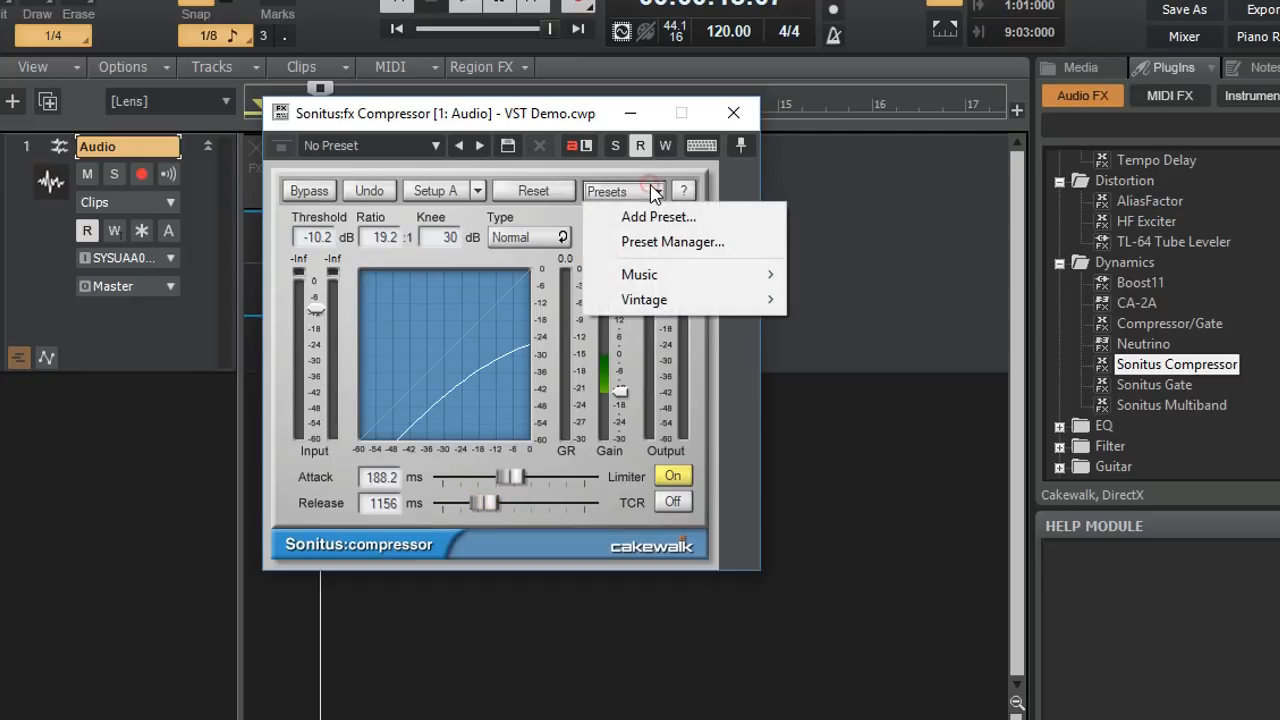
mouse_move(688, 279)
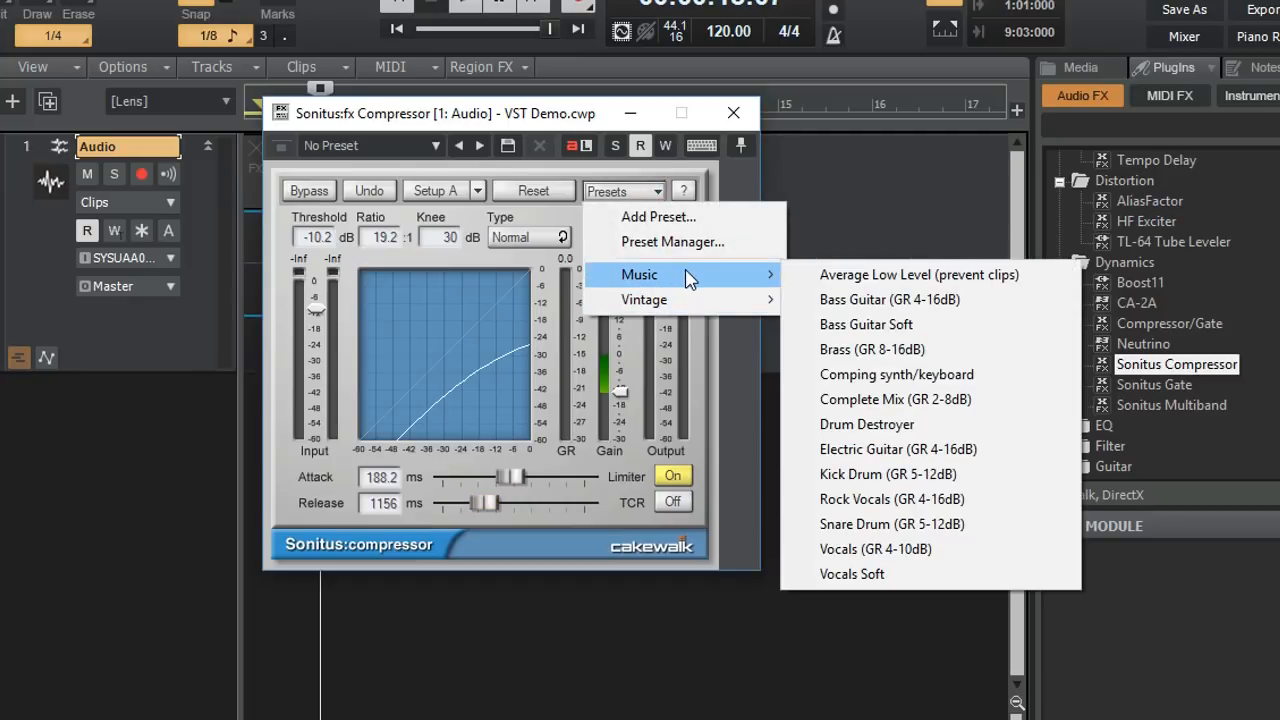
mouse_move(658, 308)
left_click(736, 108)
left_click(736, 108)
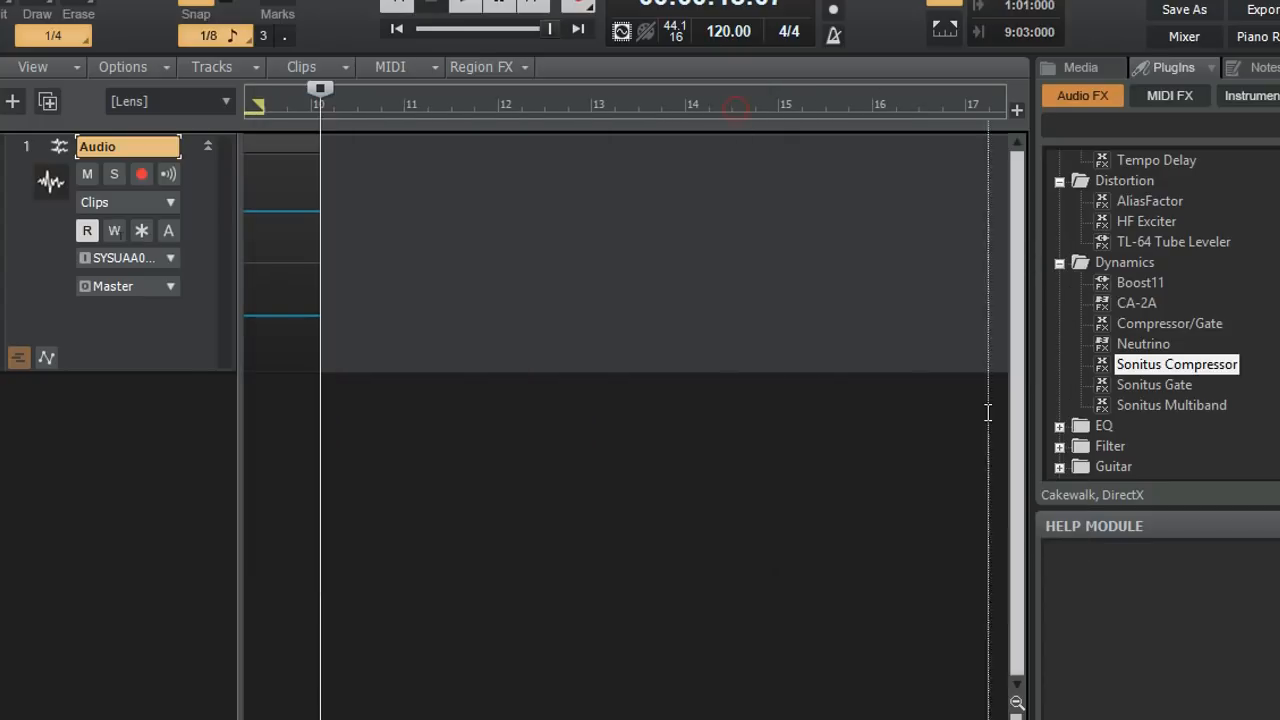
- Add Sonitus Gate from the Dynamics category to the Audio track's effects
left_click(1151, 384)
left_click_drag(1151, 384, 28, 224)
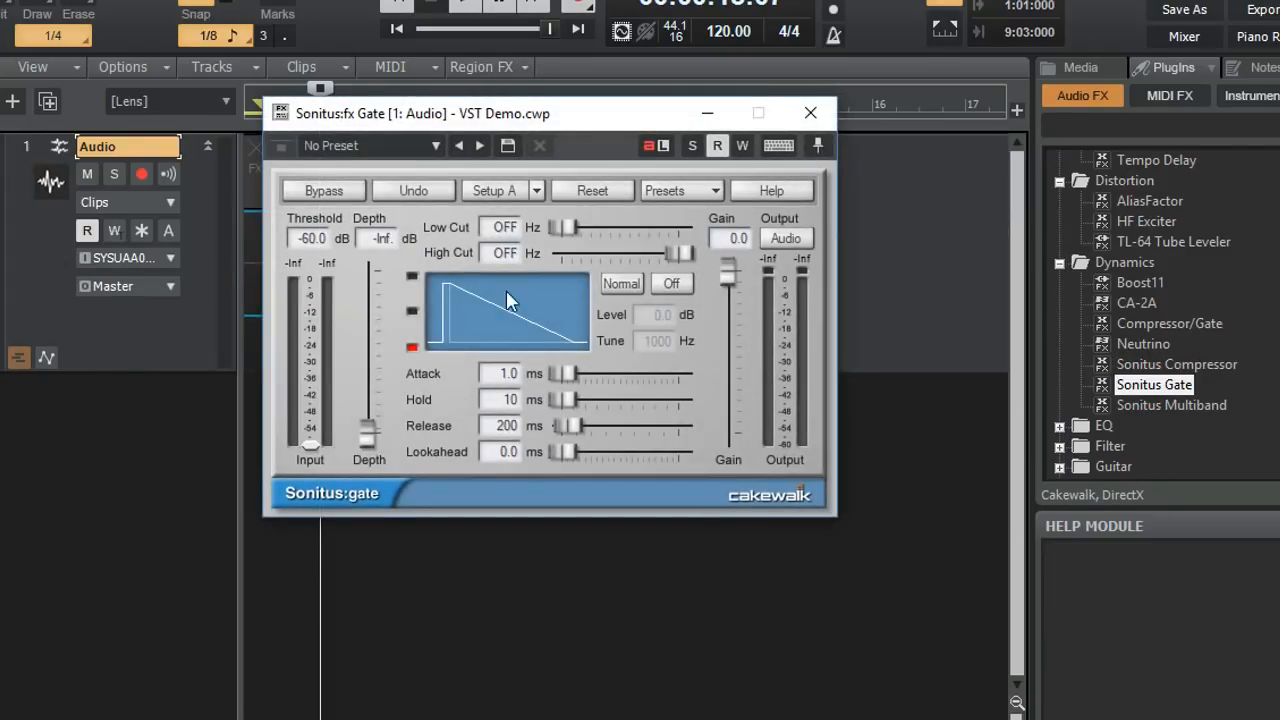
- Set the gate's threshold to -33.1 dB, depth to -Inf, low cut to 41 Hz, high cut to 3396 Hz and gain to 0.0
left_click_drag(311, 444, 624, 560)
left_click_drag(367, 438, 369, 398)
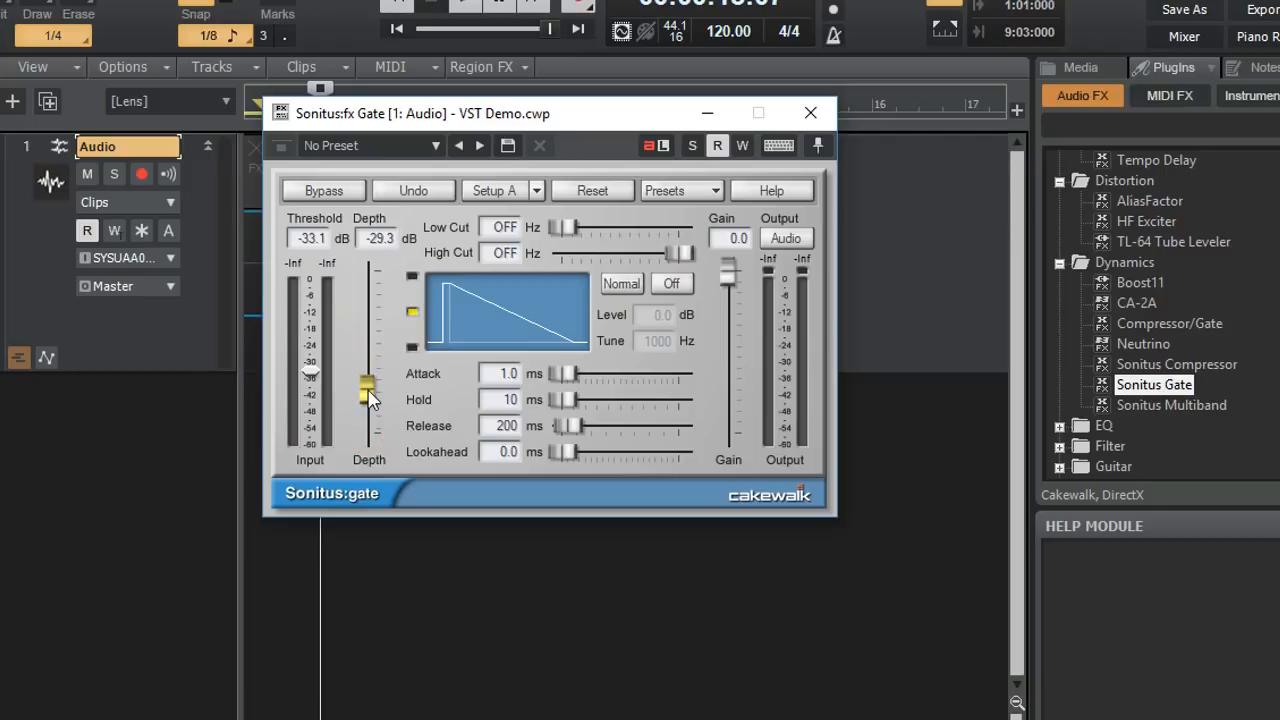
left_click_drag(369, 398, 355, 205)
left_click_drag(370, 333, 370, 443)
left_click_drag(563, 227, 652, 262)
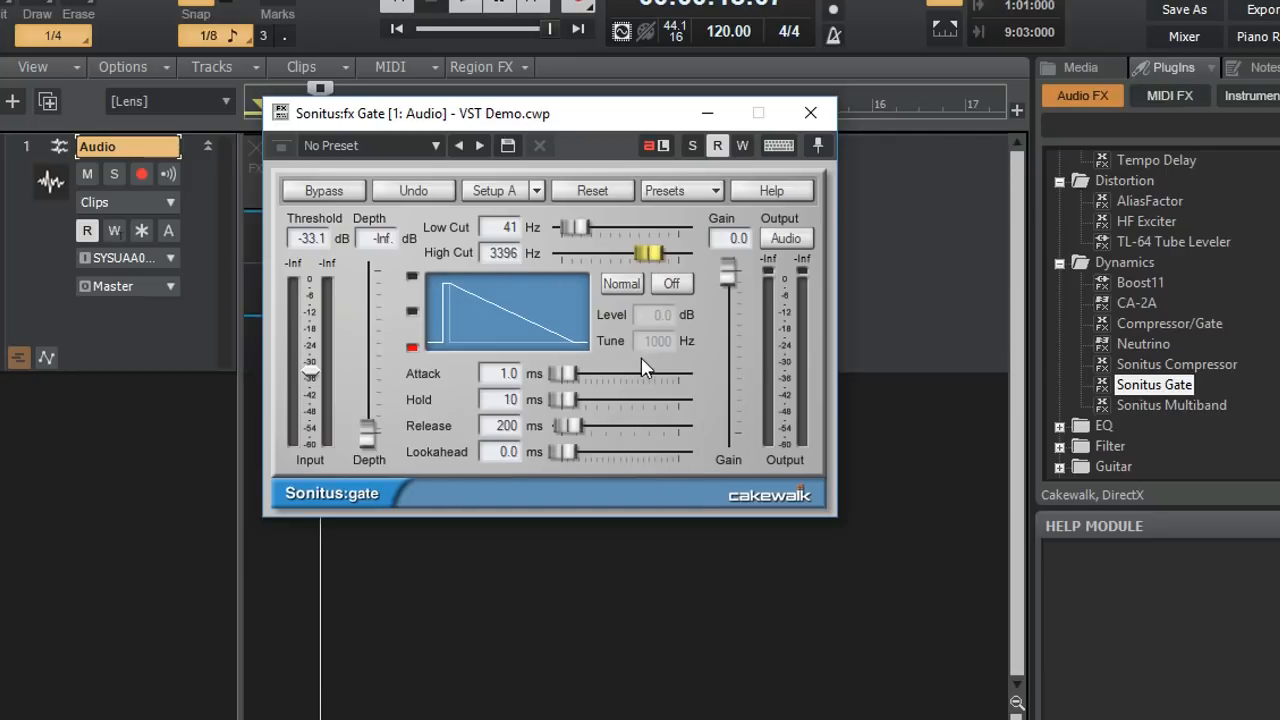
mouse_move(731, 285)
left_mouse_down()
mouse_move(731, 338)
mouse_move(730, 278)
left_mouse_up()
- Review the gate's Sonitus:fx presets without choosing one and close the plug-in
left_click(715, 191)
mouse_move(736, 278)
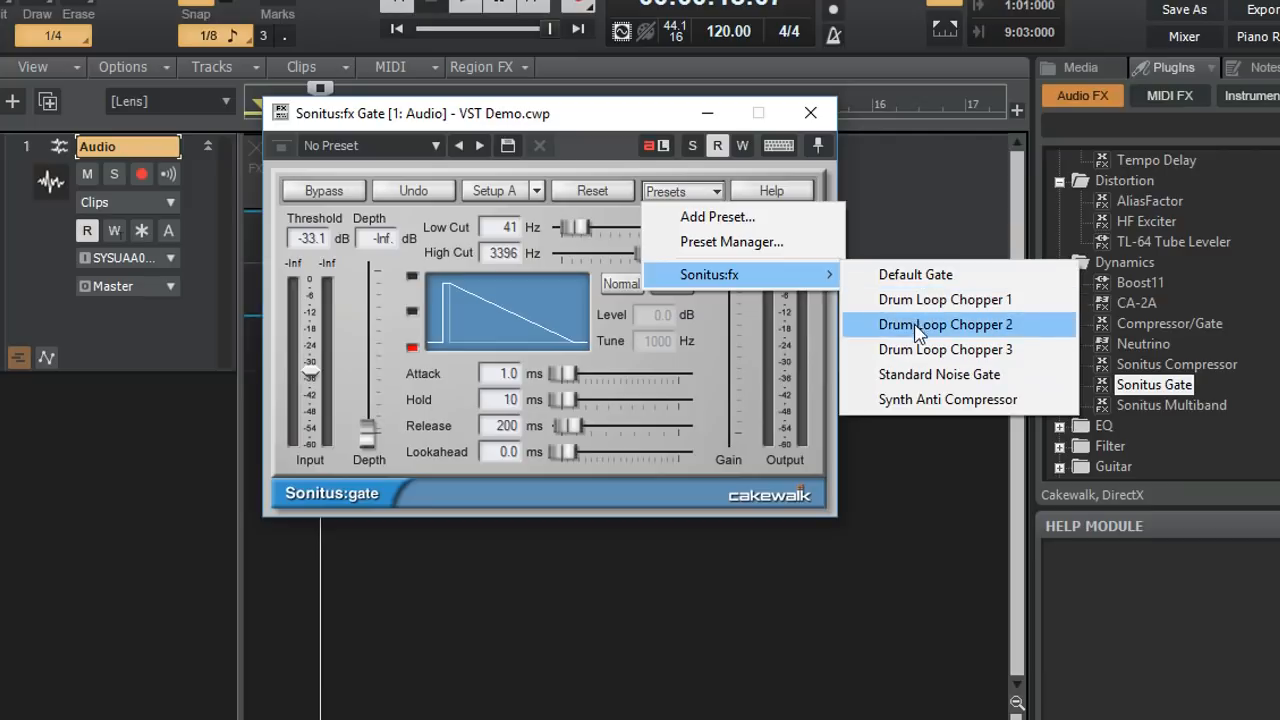
left_click(783, 627)
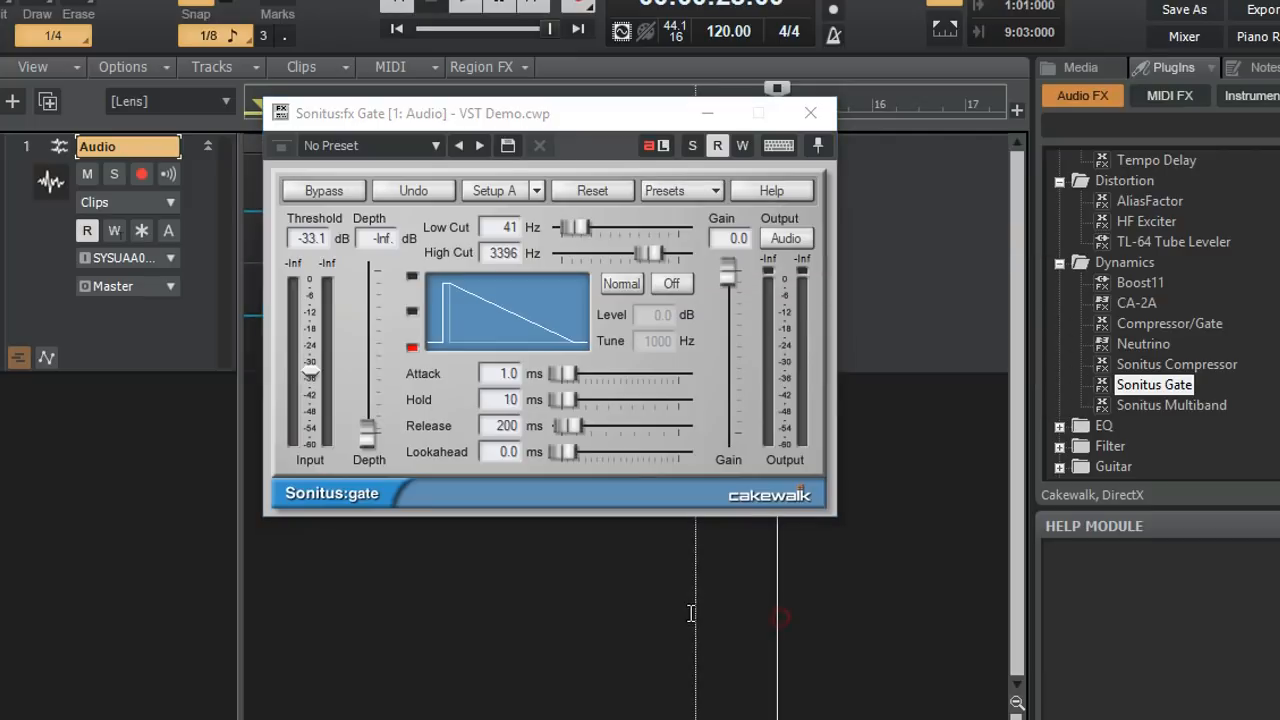
left_click(810, 113)
- Add Sonitus Multiband from the Dynamics category to the Audio track's effects
left_click(1152, 405)
left_click_drag(1155, 402, 60, 235)
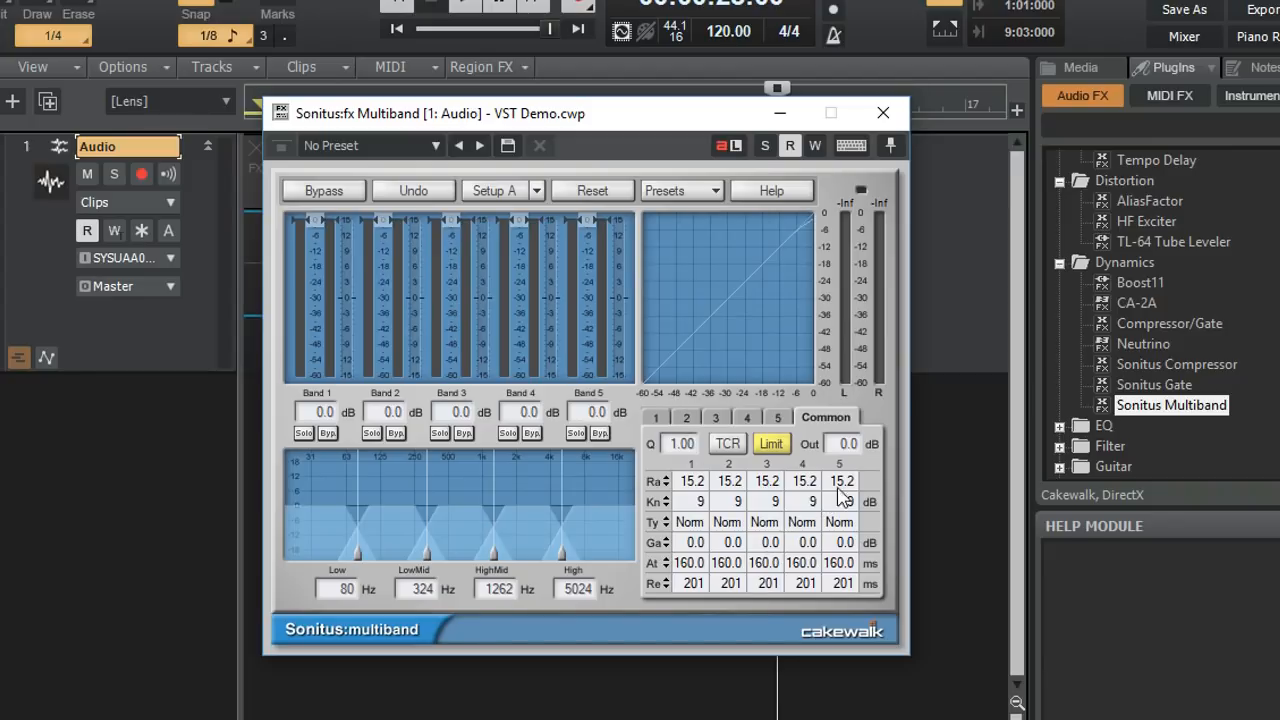
- Go through the multiband compressor's individual settings for bands 1 to 5
left_click(655, 418)
left_click(686, 418)
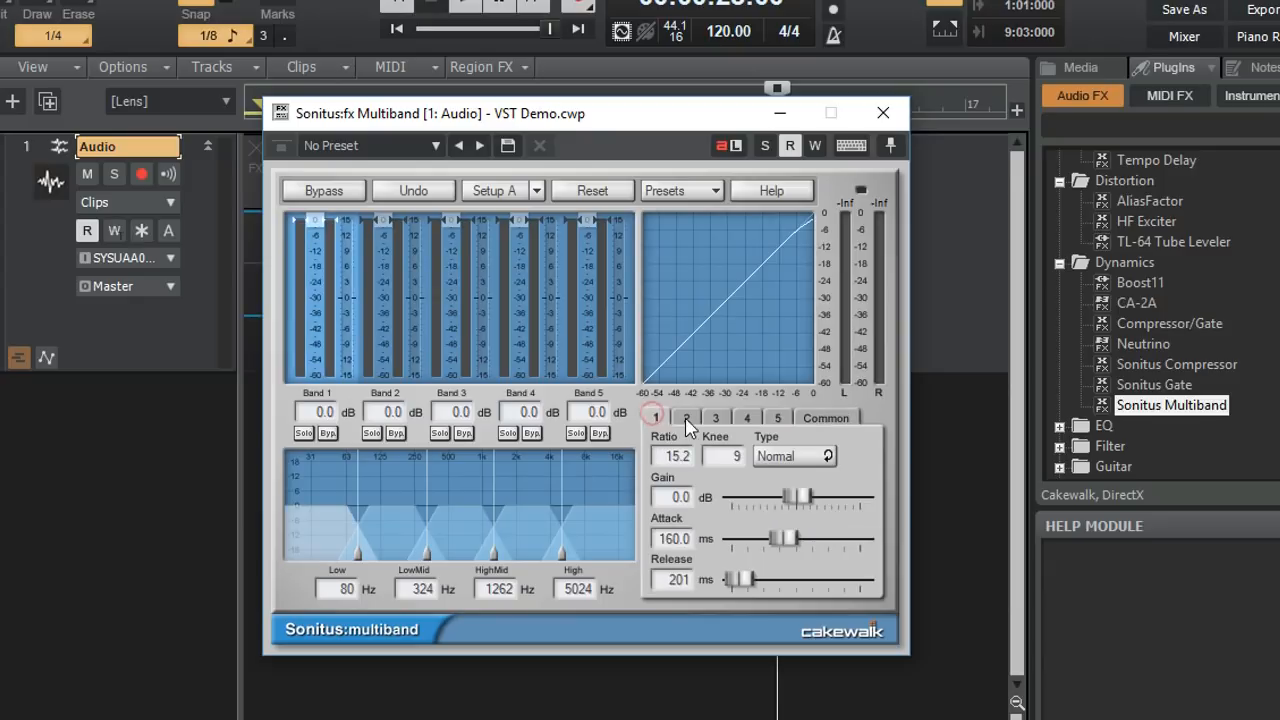
left_click(716, 418)
left_click(745, 420)
left_click(777, 418)
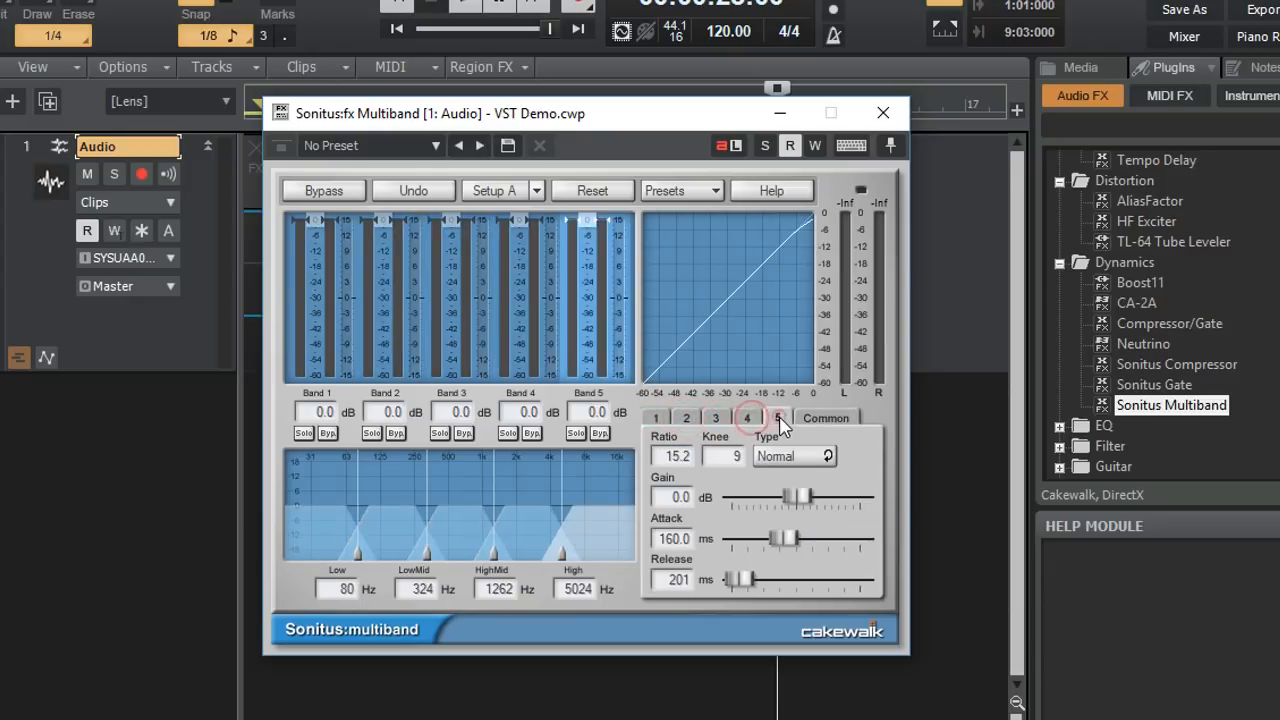
- Set the multiband crossover frequencies to 283 Hz low-mid, 1449 Hz high-mid and 4688 Hz high
left_click_drag(561, 555, 501, 533)
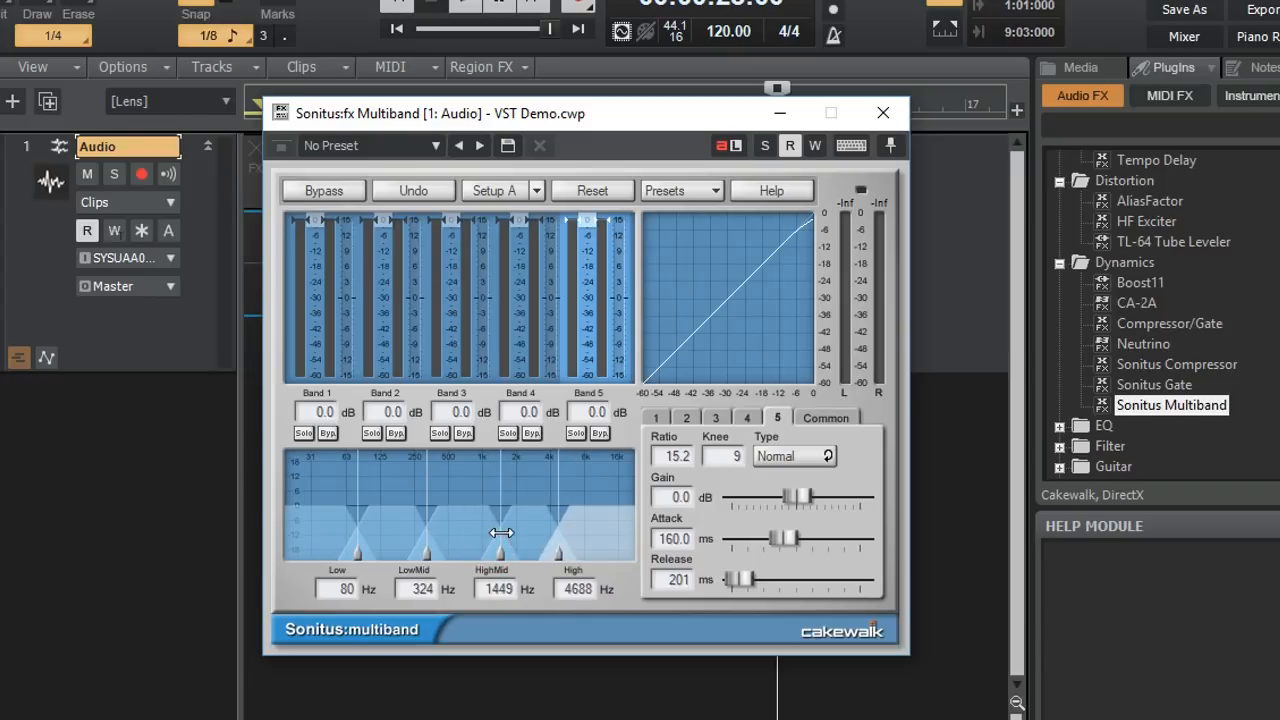
left_click_drag(430, 554, 421, 556)
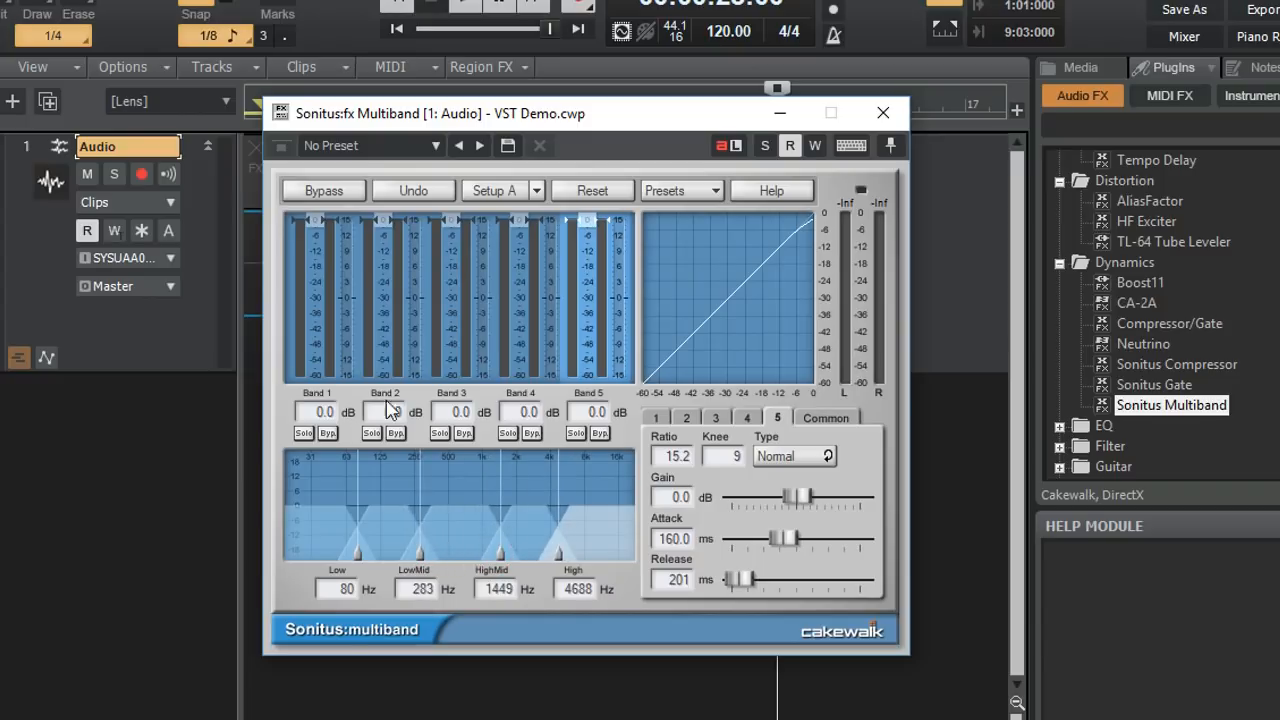
- Select the compressor's bands 1 to 5 one after another and examine their ratio, knee and gain settings
left_click(313, 302)
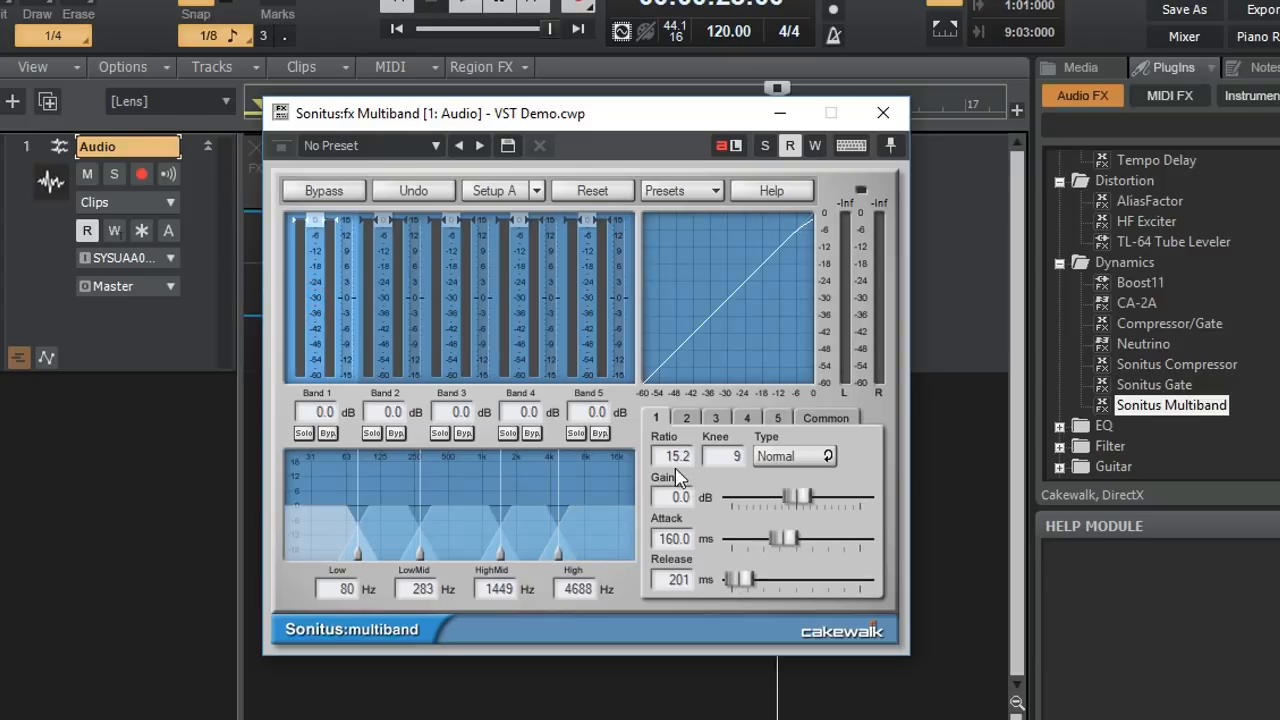
left_click_drag(673, 457, 668, 425)
left_click_drag(718, 458, 720, 412)
left_click(383, 259)
left_click(472, 260)
left_click(528, 272)
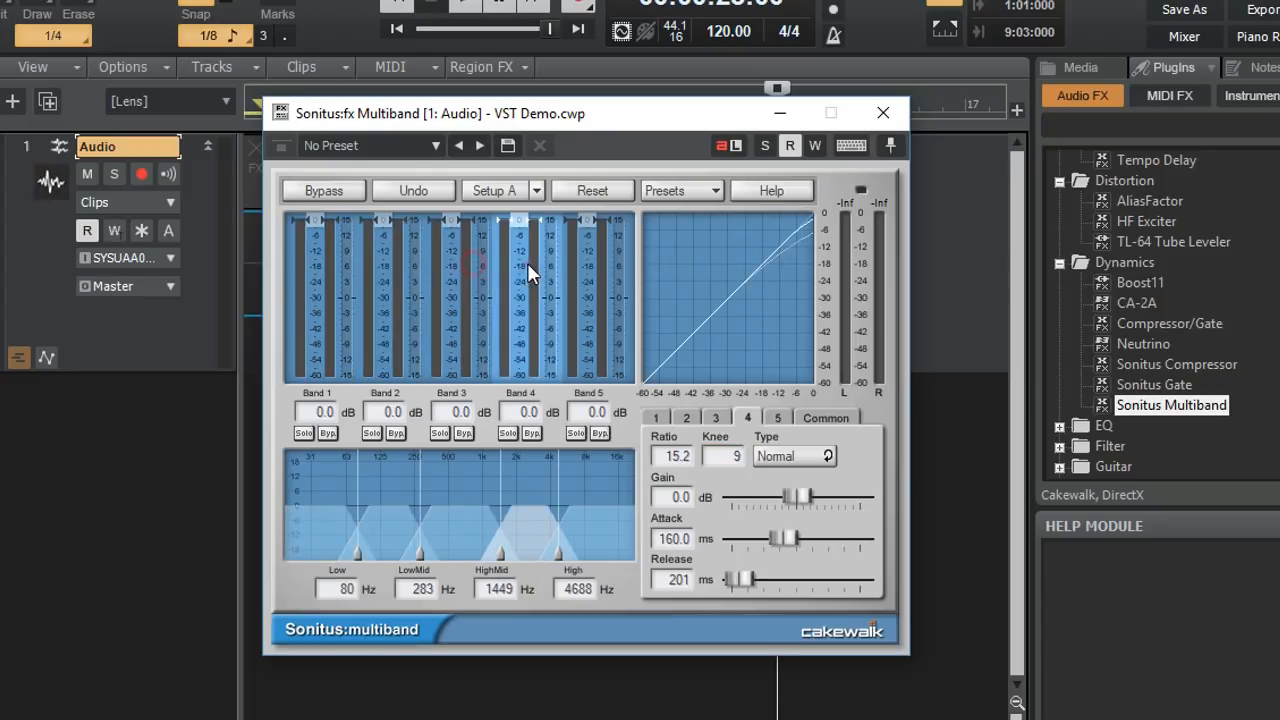
left_click(577, 268)
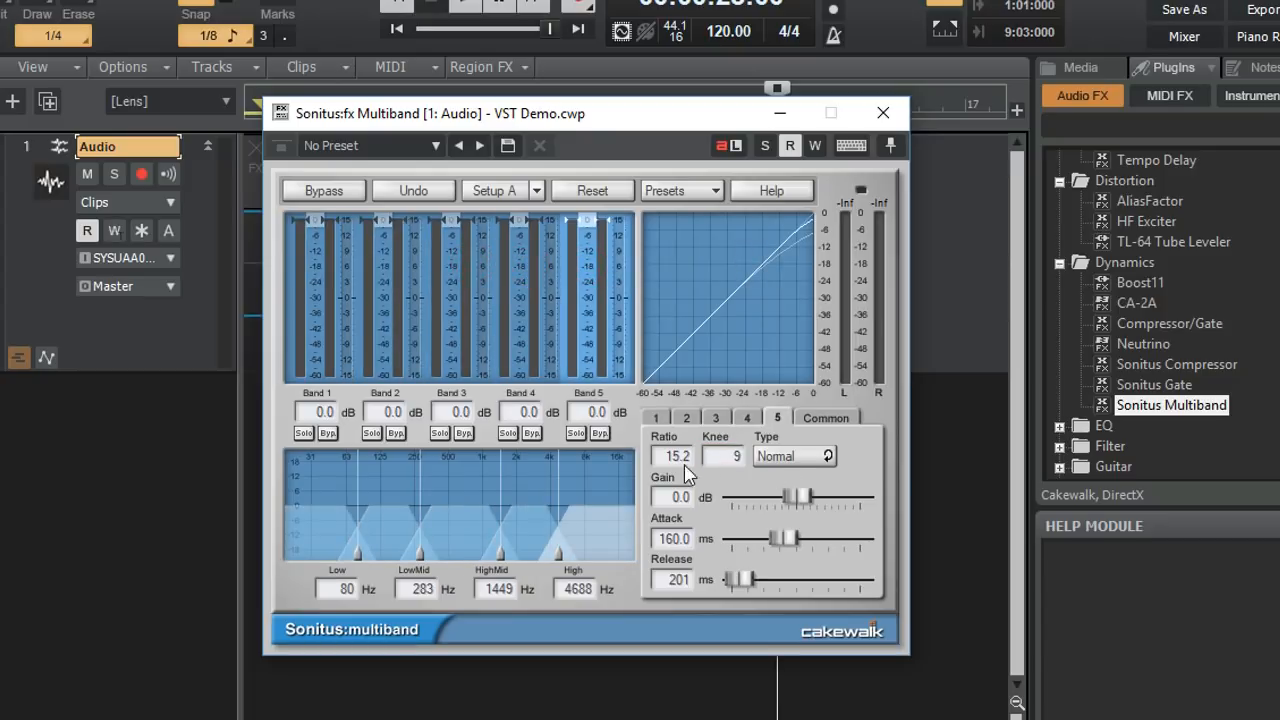
left_click_drag(680, 518, 676, 380)
- Lower the multiband thresholds to -29.5 dB for band 5, -18.7 dB for band 4 and -13.7 dB for band 3
left_click_drag(590, 237, 643, 567)
left_click_drag(508, 214, 518, 264)
mouse_move(452, 220)
left_mouse_down()
mouse_move(452, 258)
mouse_move(454, 228)
left_mouse_up()
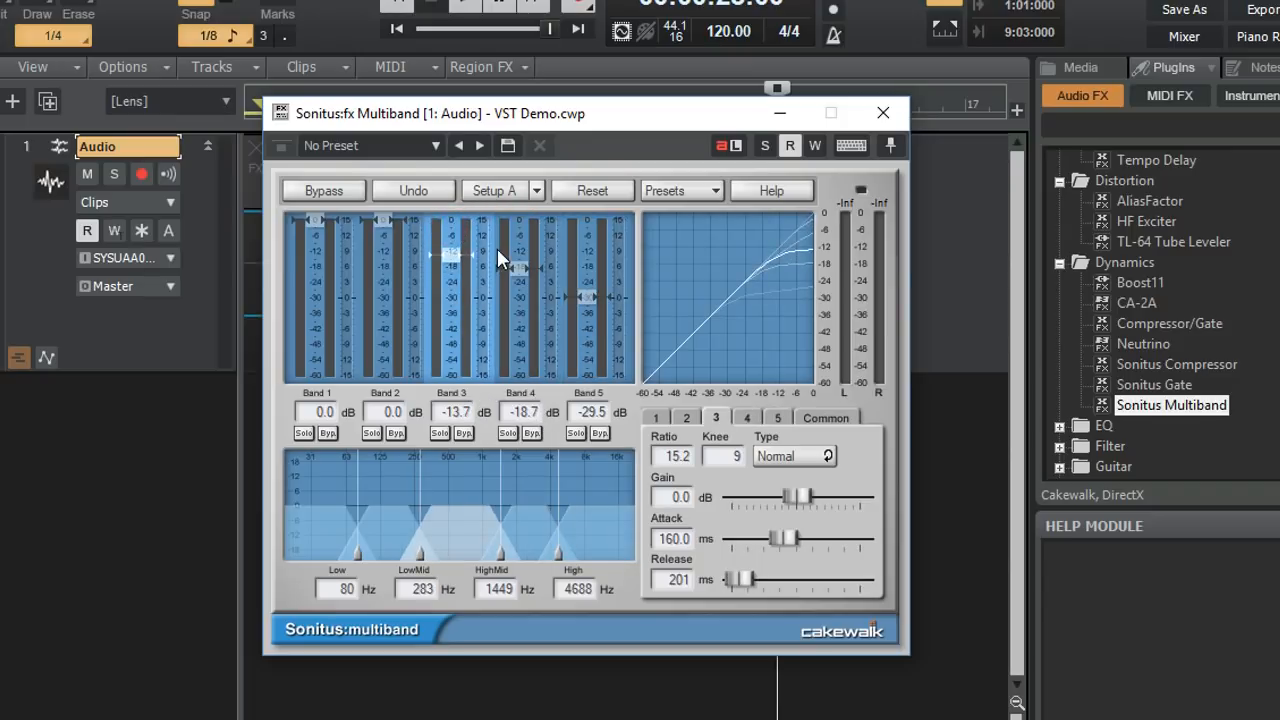
- Review the multiband compressor's Sonitus:fx presets without choosing one and close the plug-in
left_click(716, 192)
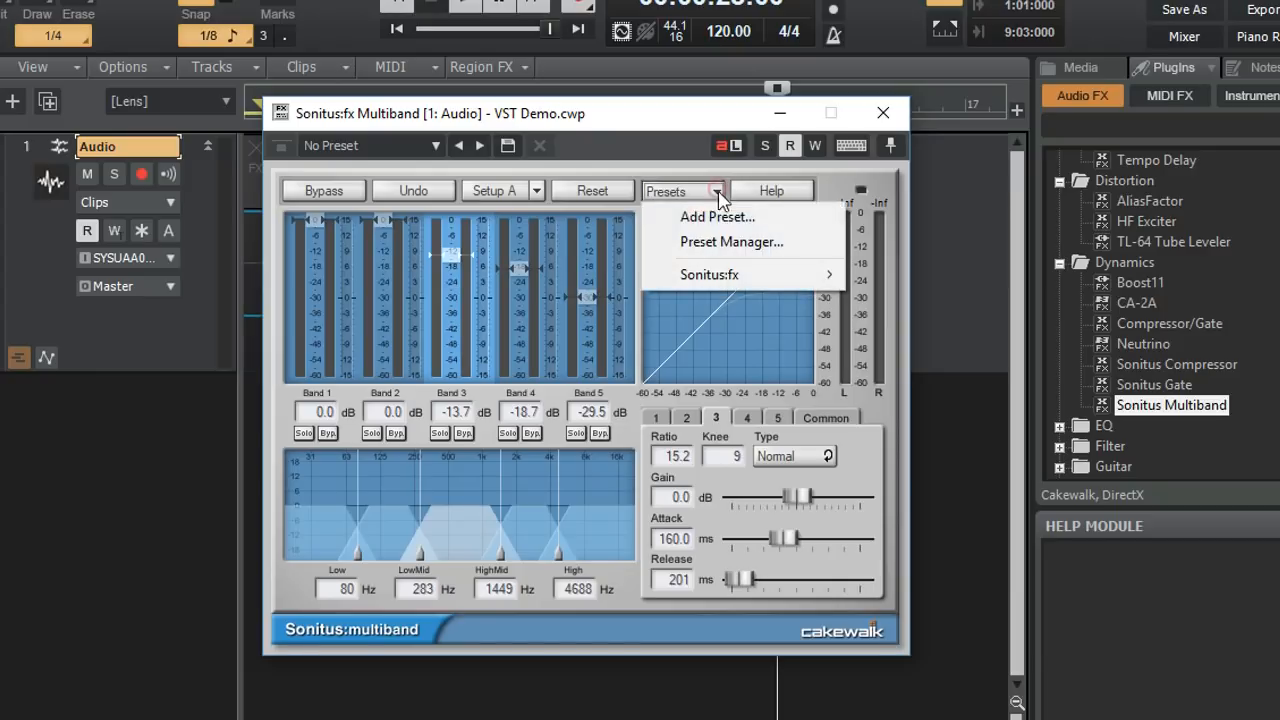
mouse_move(741, 283)
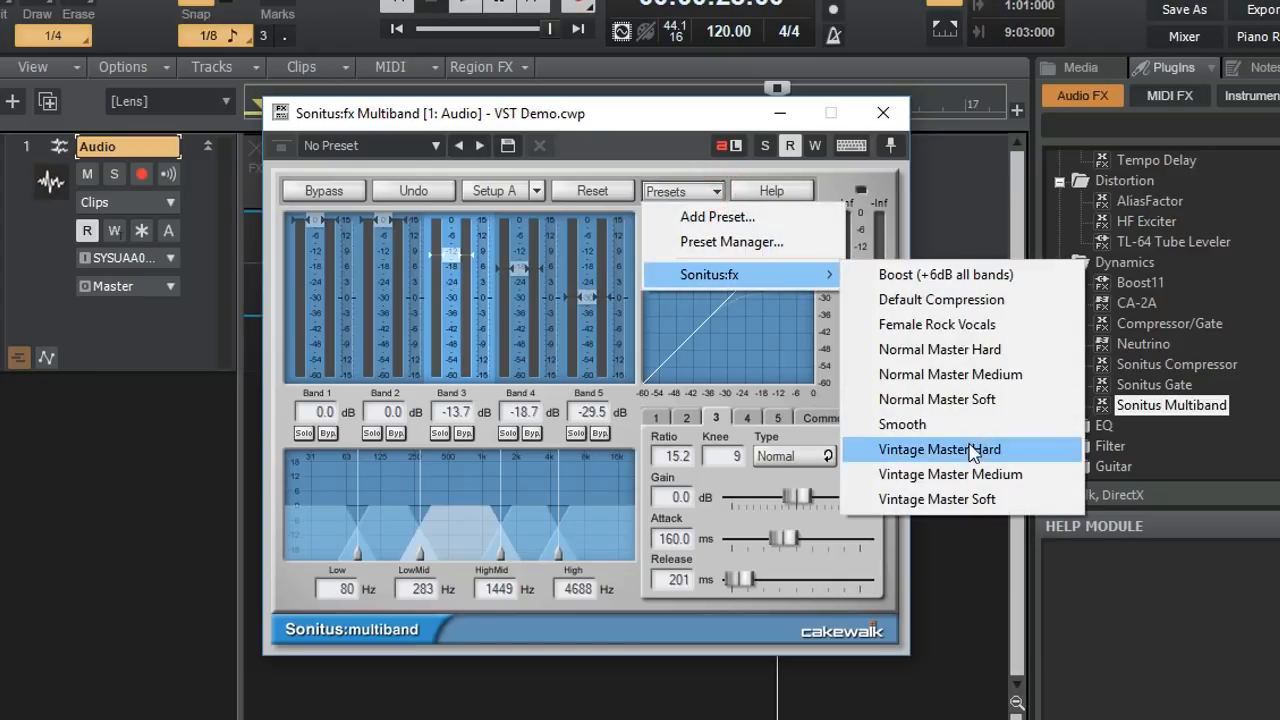
left_click(962, 547)
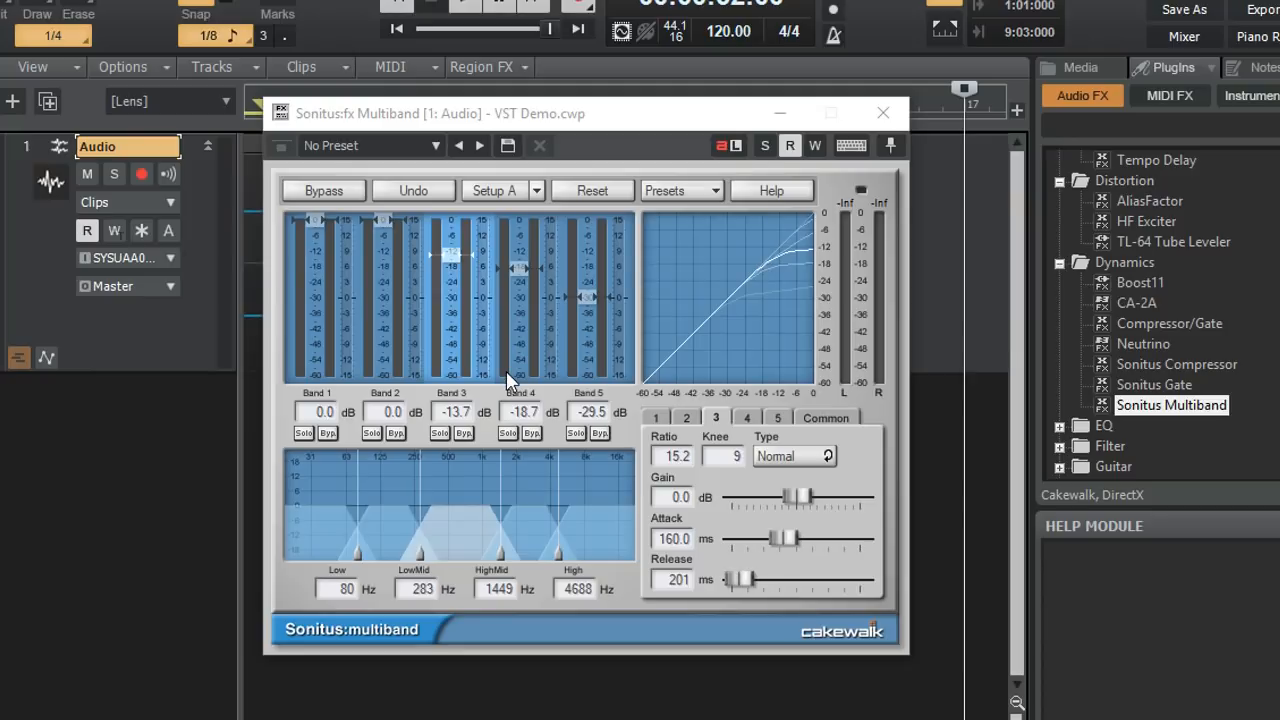
left_click(882, 113)
- Add Sonitus Equalizer from the EQ category to the Audio track's effects
scroll(1162, 358, "down", 3)
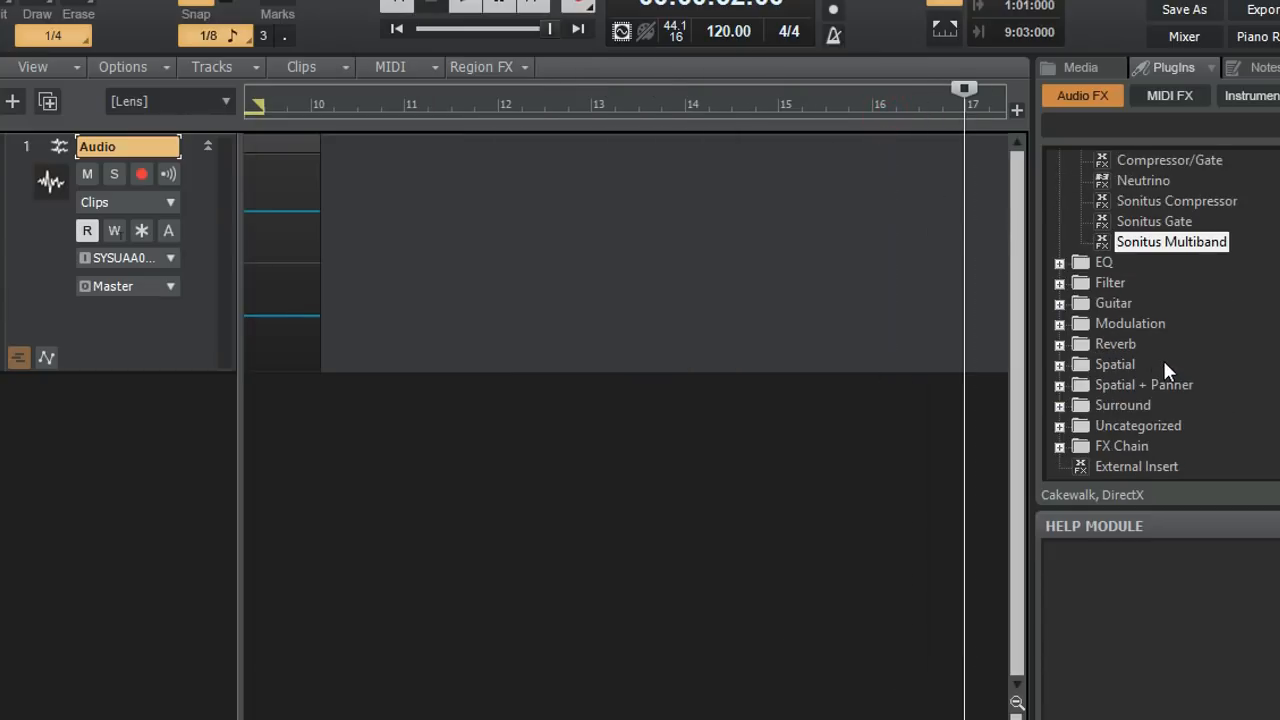
left_click(1059, 264)
left_click(1145, 302)
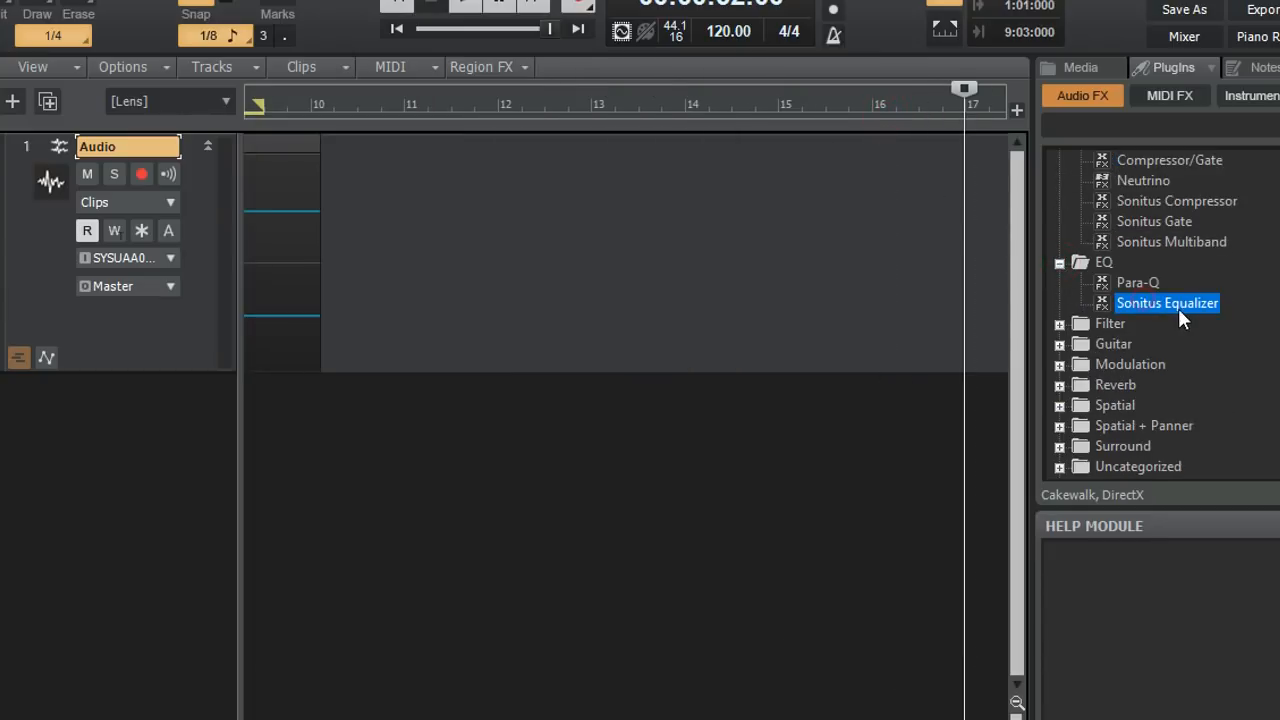
left_click_drag(1171, 305, 208, 336)
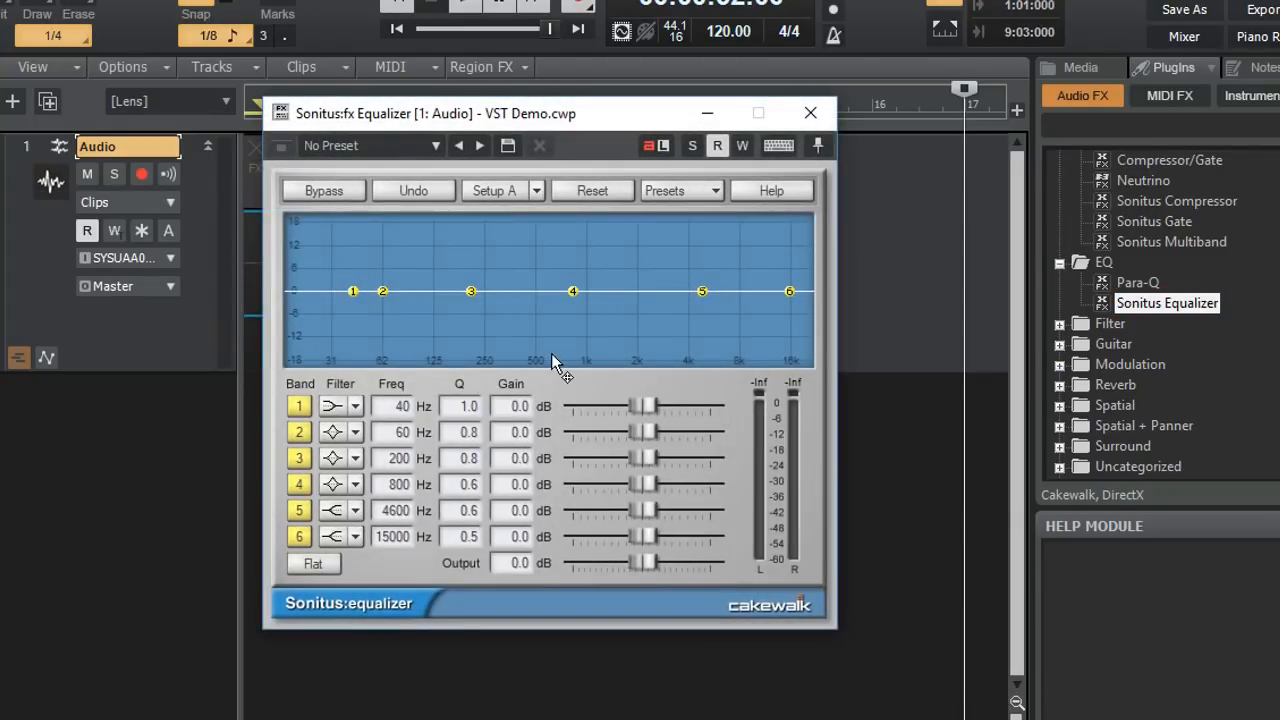
- Shape the equalizer curve with band 2 at 67 Hz and 10.3 dB and band 1 at 47 Hz and -13.0 dB
left_click(355, 406)
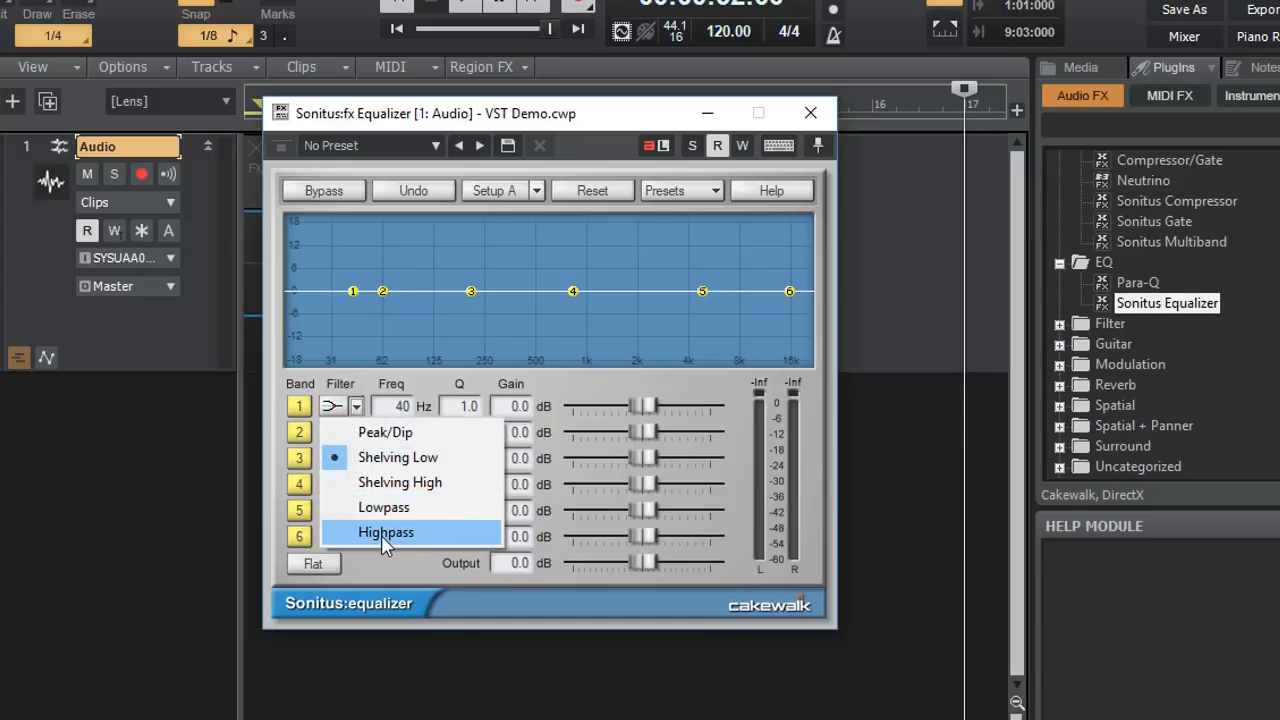
left_click(386, 294)
left_click_drag(384, 291, 411, 206)
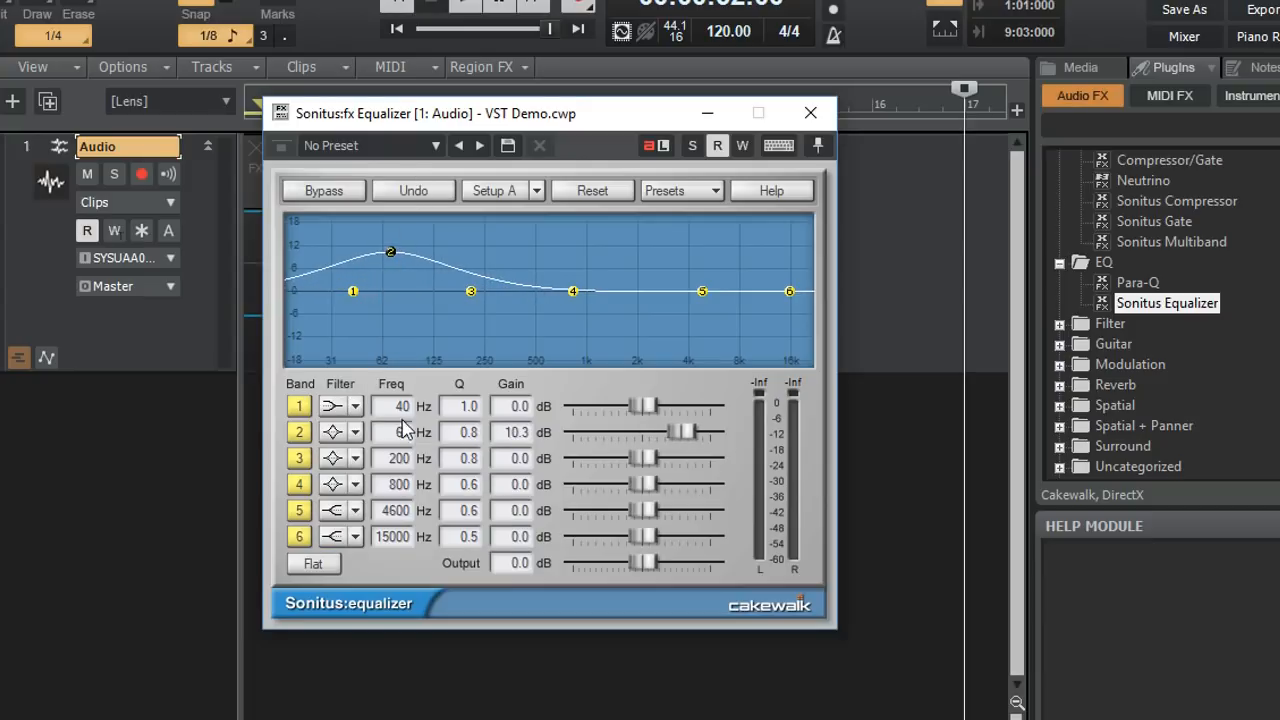
left_click_drag(352, 291, 354, 371)
left_click_drag(356, 298, 364, 342)
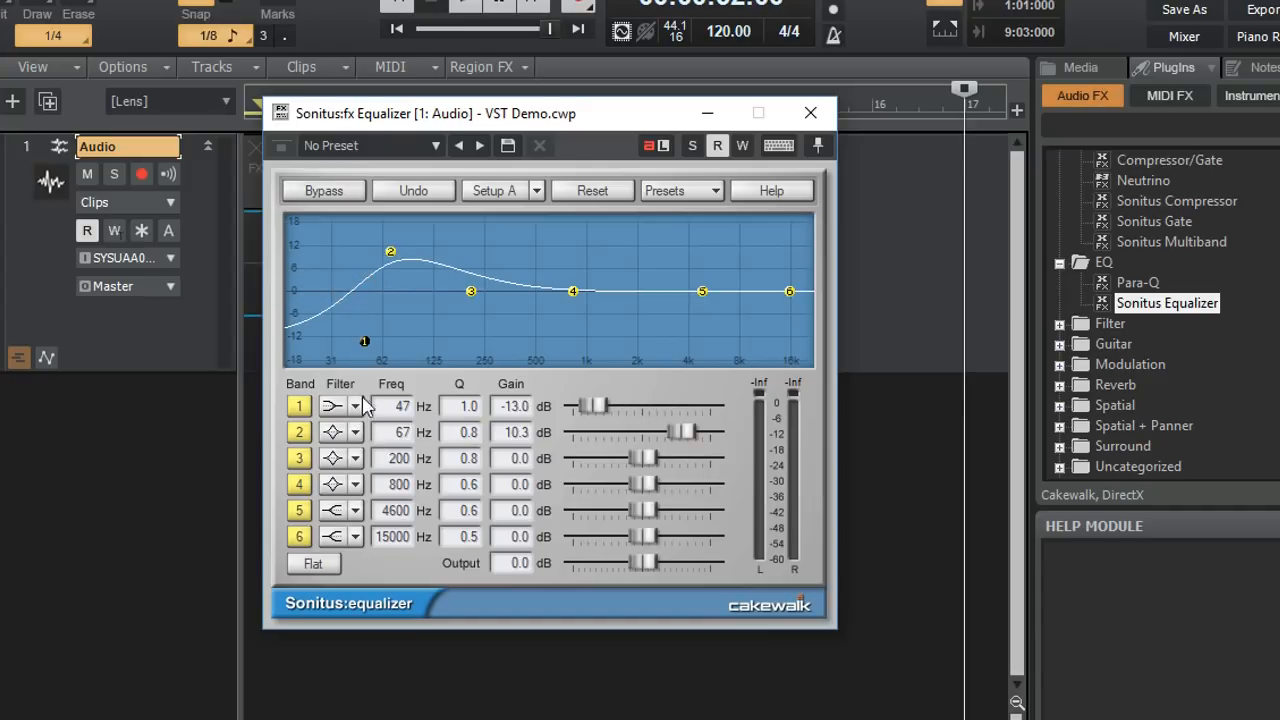
- Change equalizer band 1 to a Highpass filter and move it to 45 Hz
left_click(355, 406)
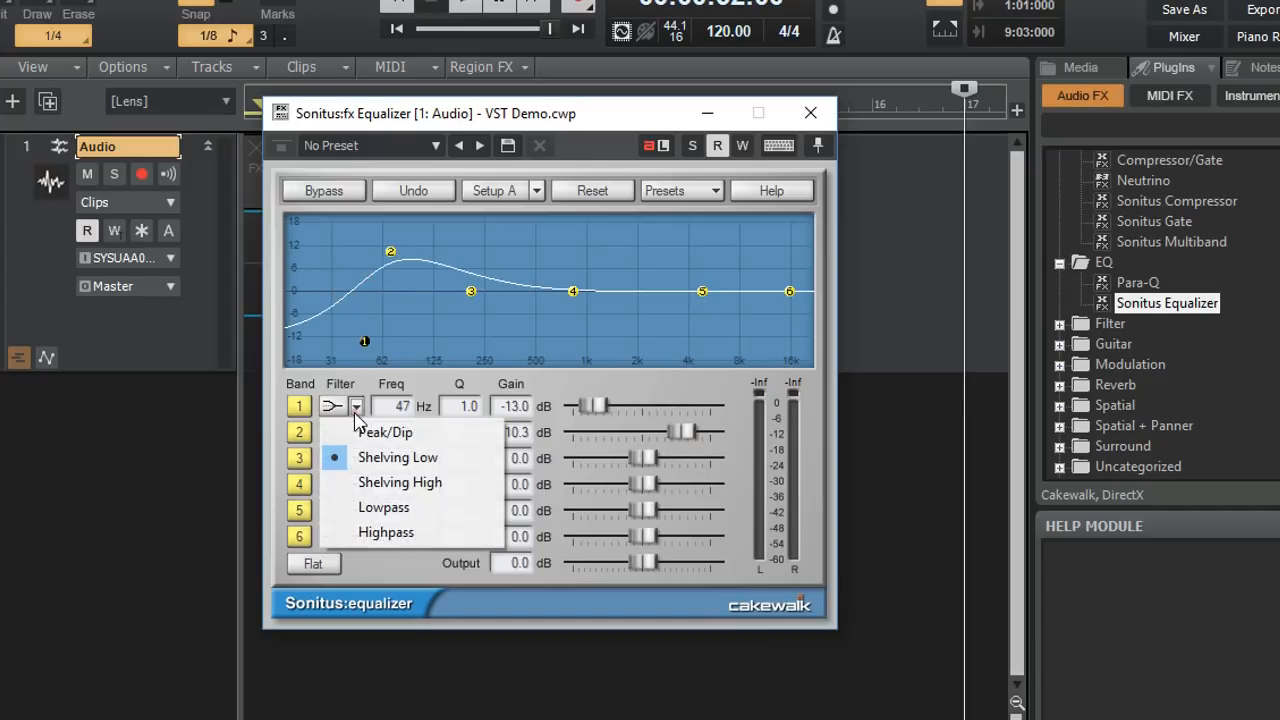
left_click(385, 532)
left_click_drag(365, 341, 365, 257)
left_click(391, 251)
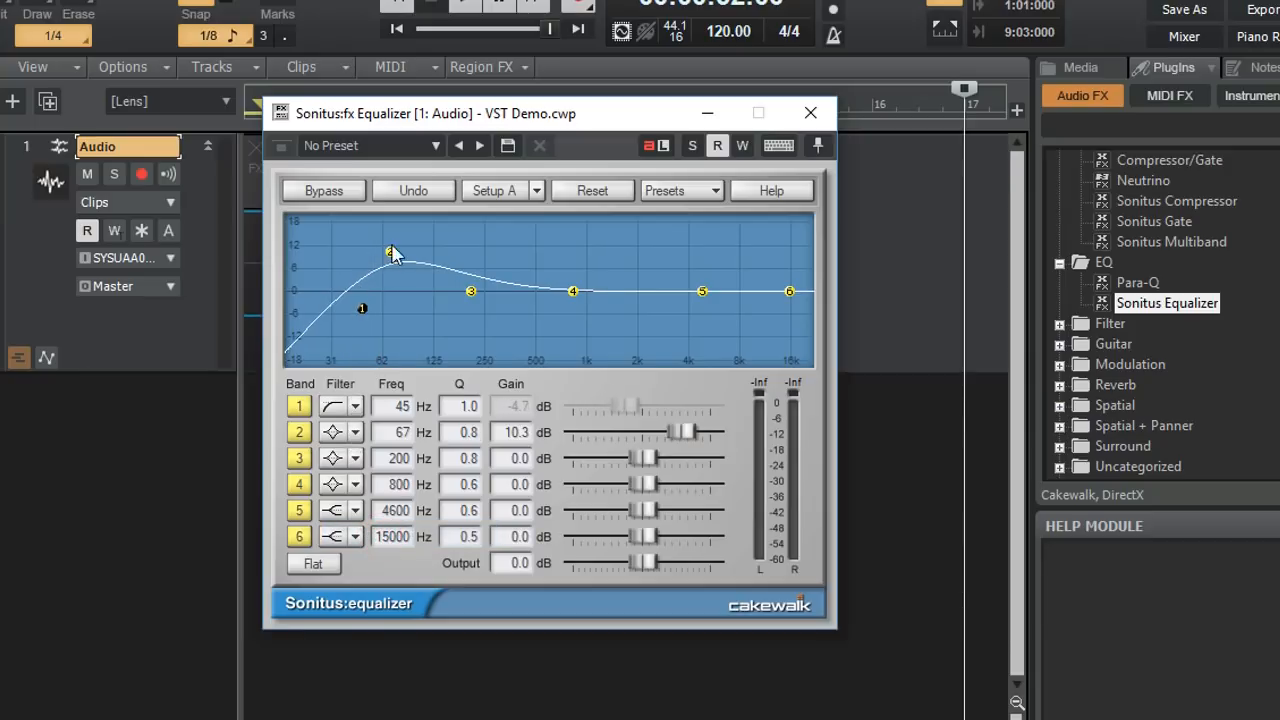
- Set band 2 to 102 Hz and 5.5 dB and band 3's gain to -7.9 dB, keeping band 2's Peak/Dip filter
left_click_drag(391, 251, 406, 288)
left_click_drag(449, 357, 475, 306)
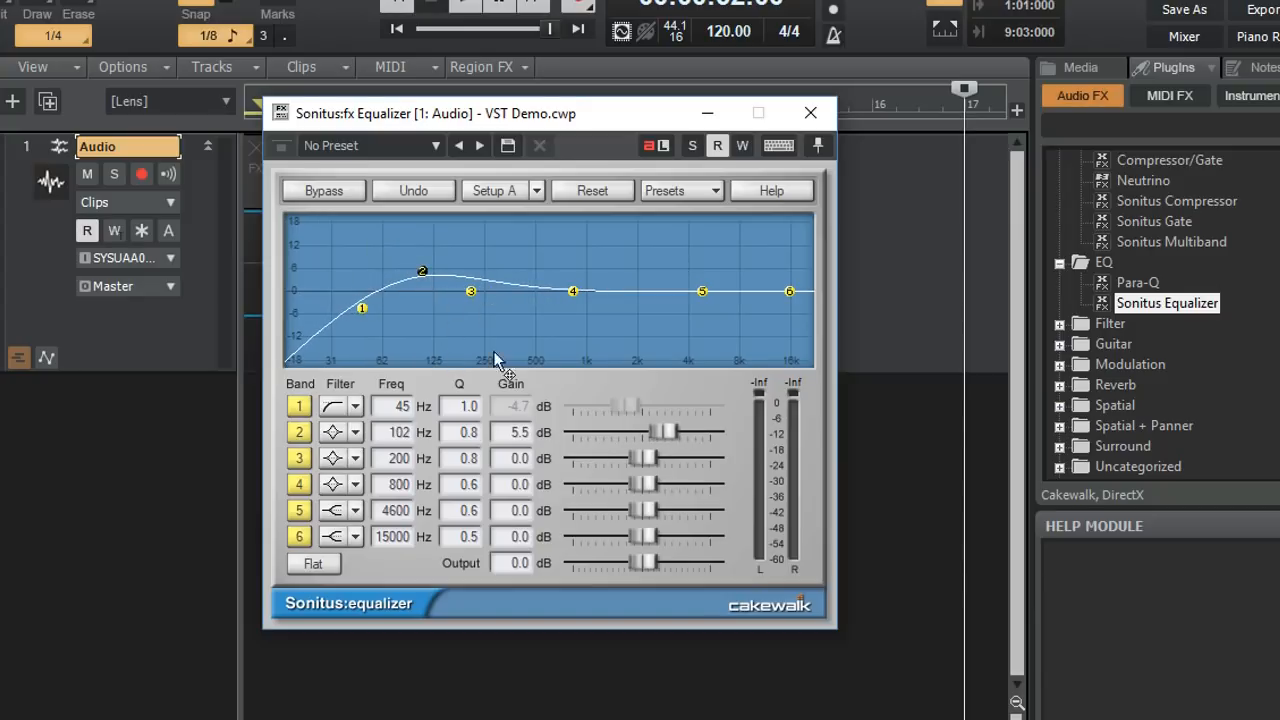
left_click_drag(646, 462, 612, 462)
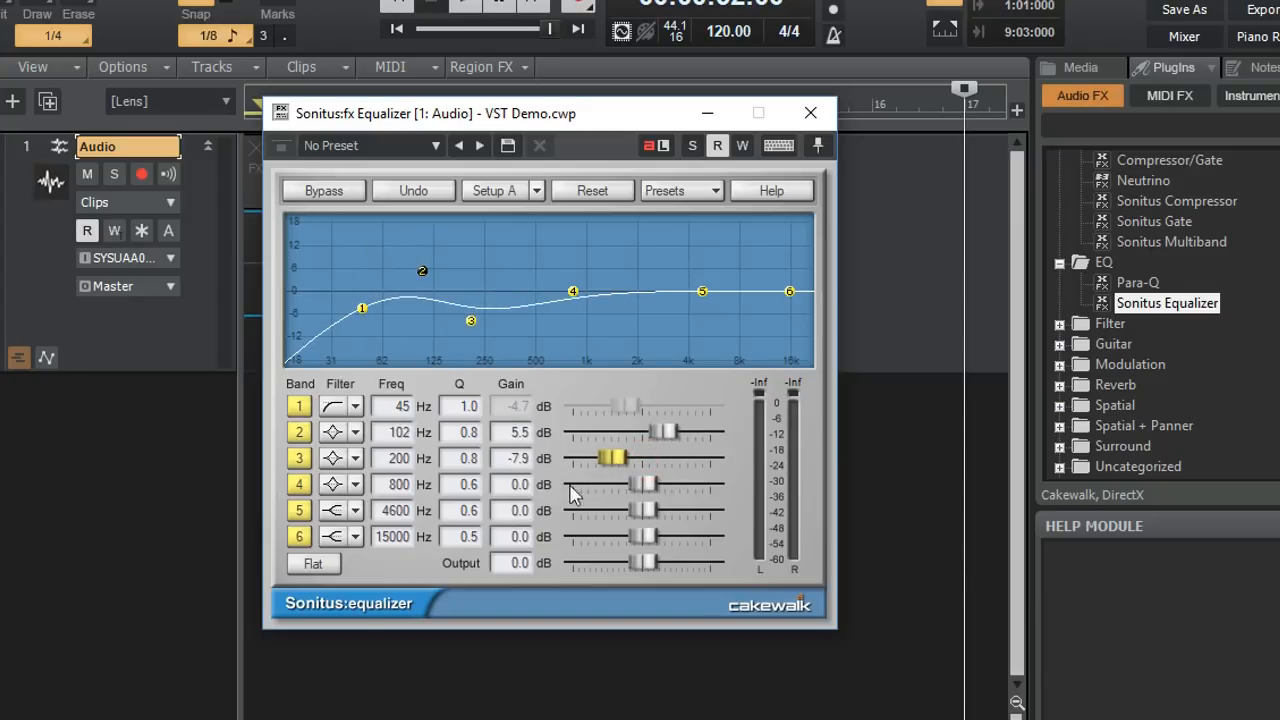
left_click(355, 432)
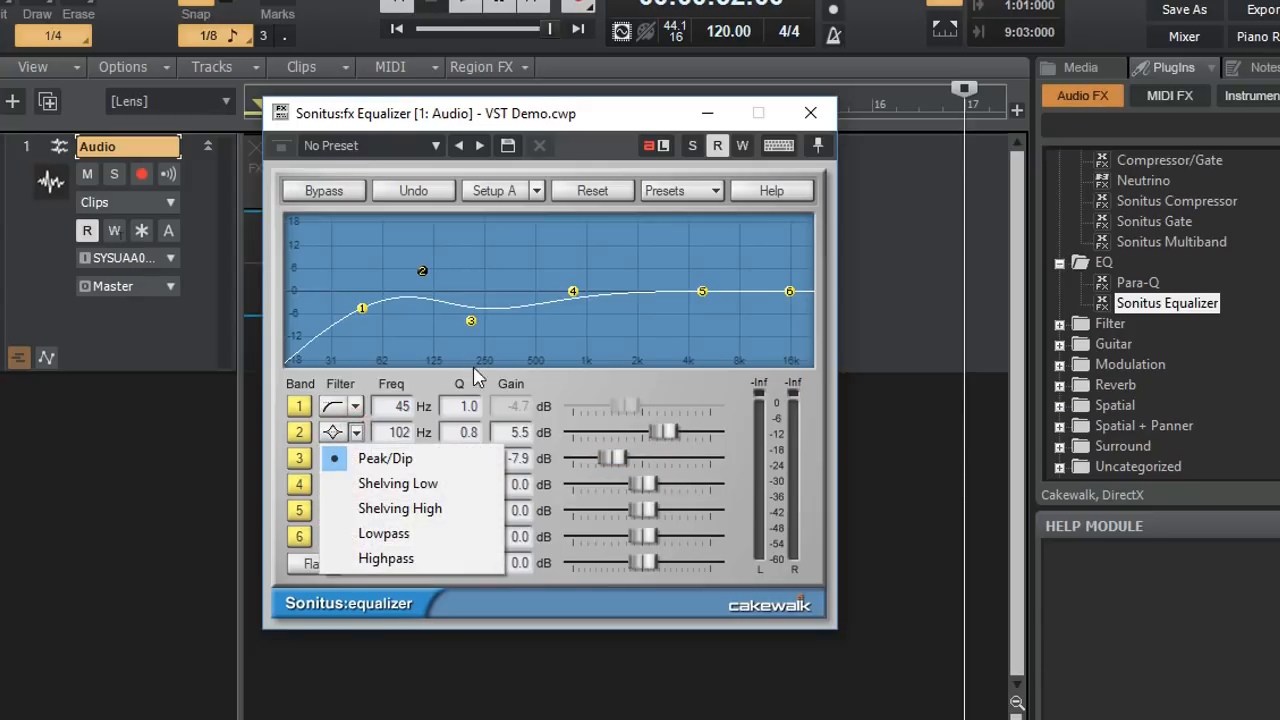
left_click(409, 316)
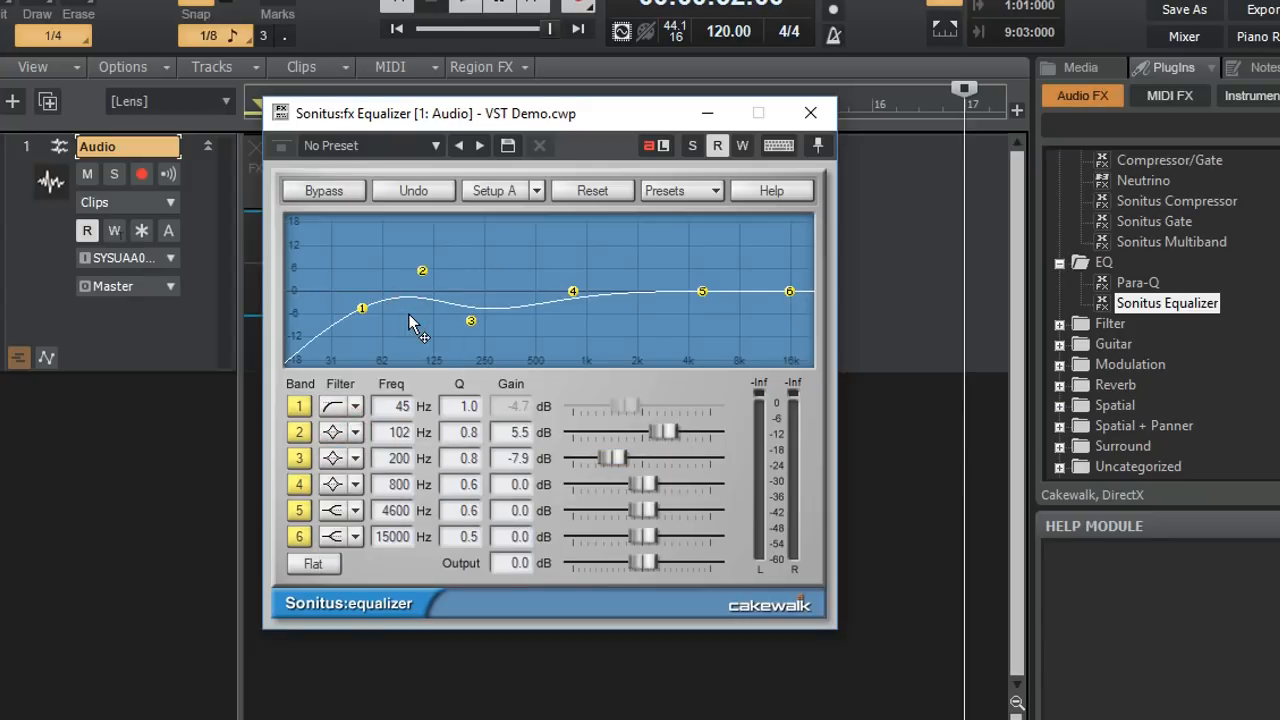
- Load the equalizer's Bass boost preset from the Sonitus:fx presets
left_click(700, 191)
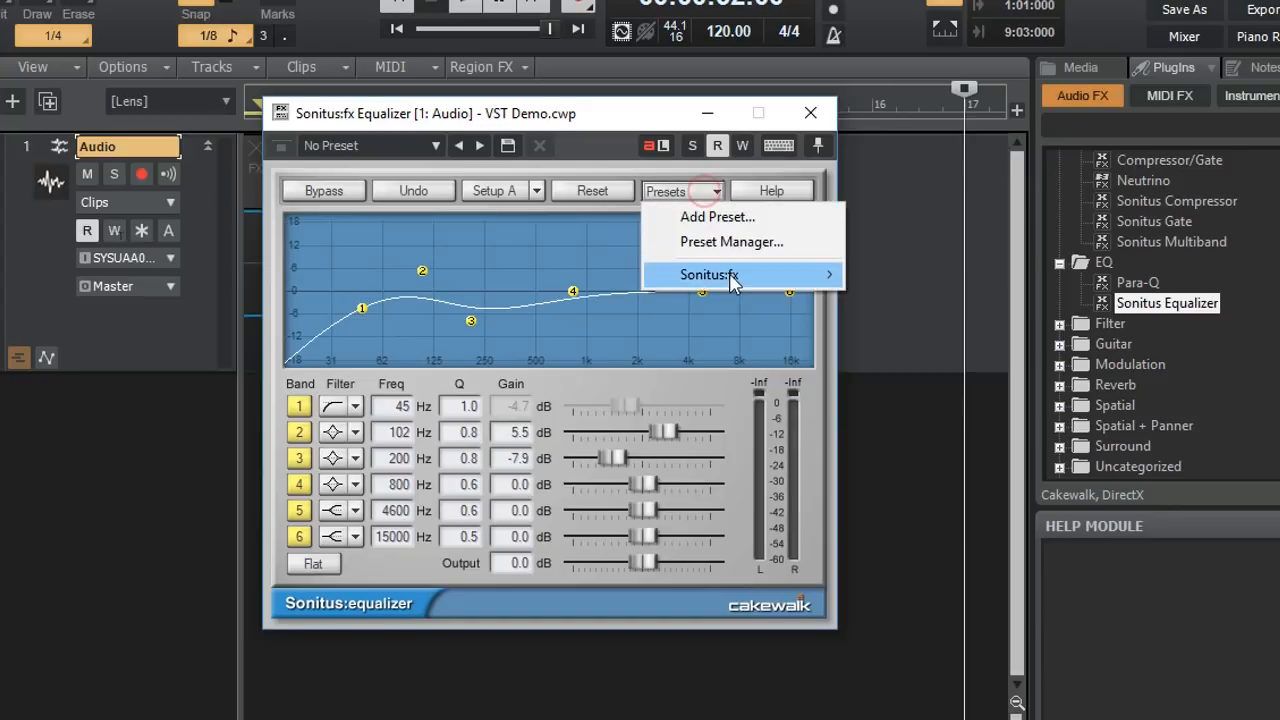
mouse_move(733, 283)
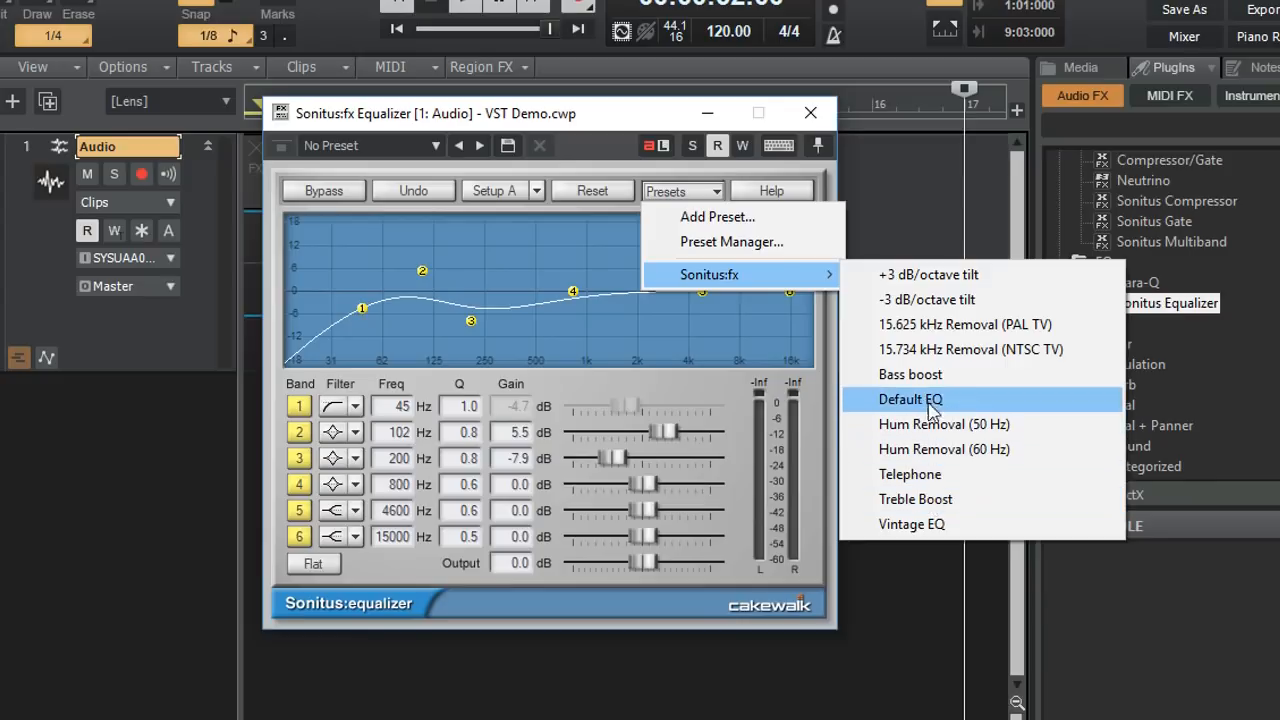
left_click(915, 374)
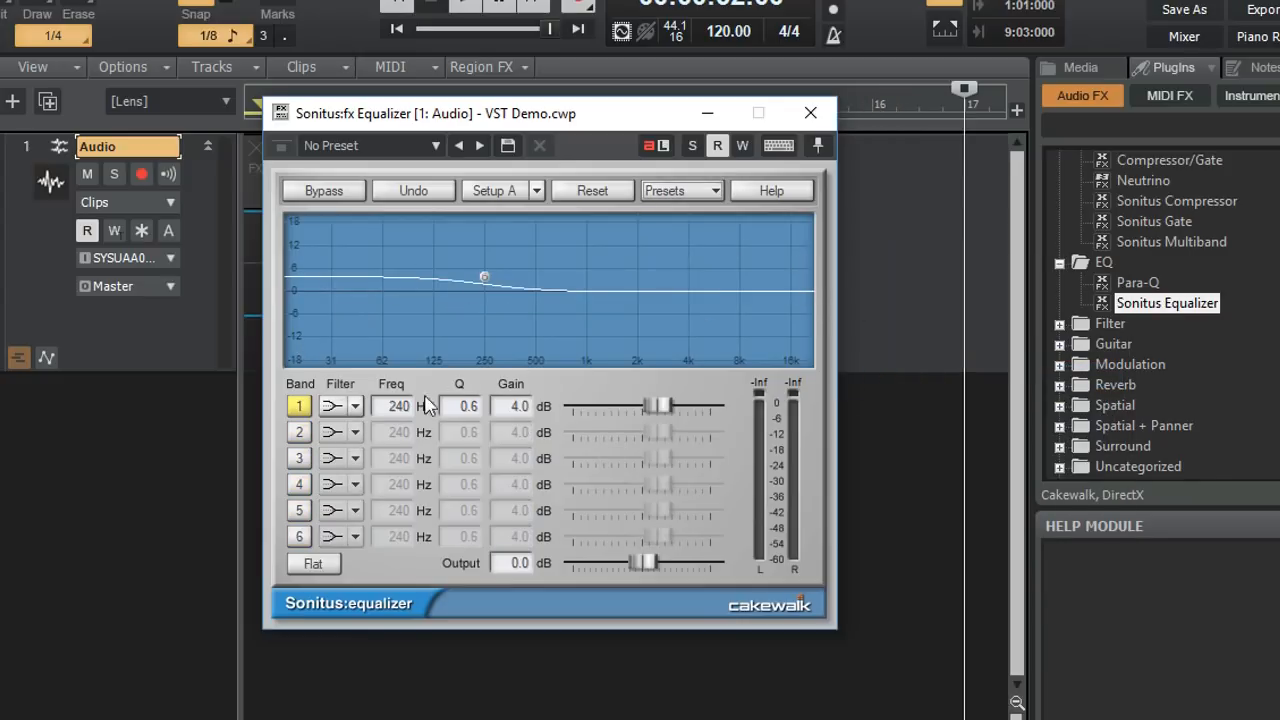
- Enable equalizer bands 2 to 6 and move band 6 to 2811 Hz with a gain of 3.1 dB
left_click(298, 432)
left_click(298, 458)
left_click(298, 484)
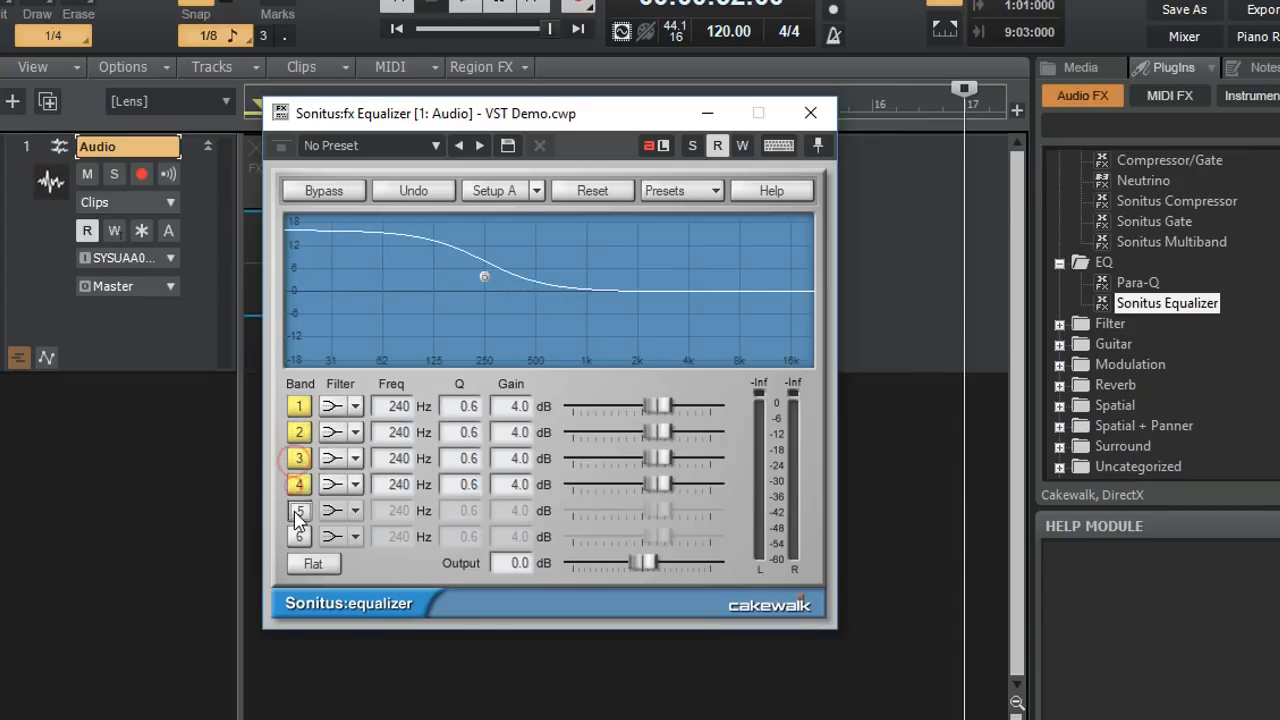
left_click(298, 510)
left_click(298, 536)
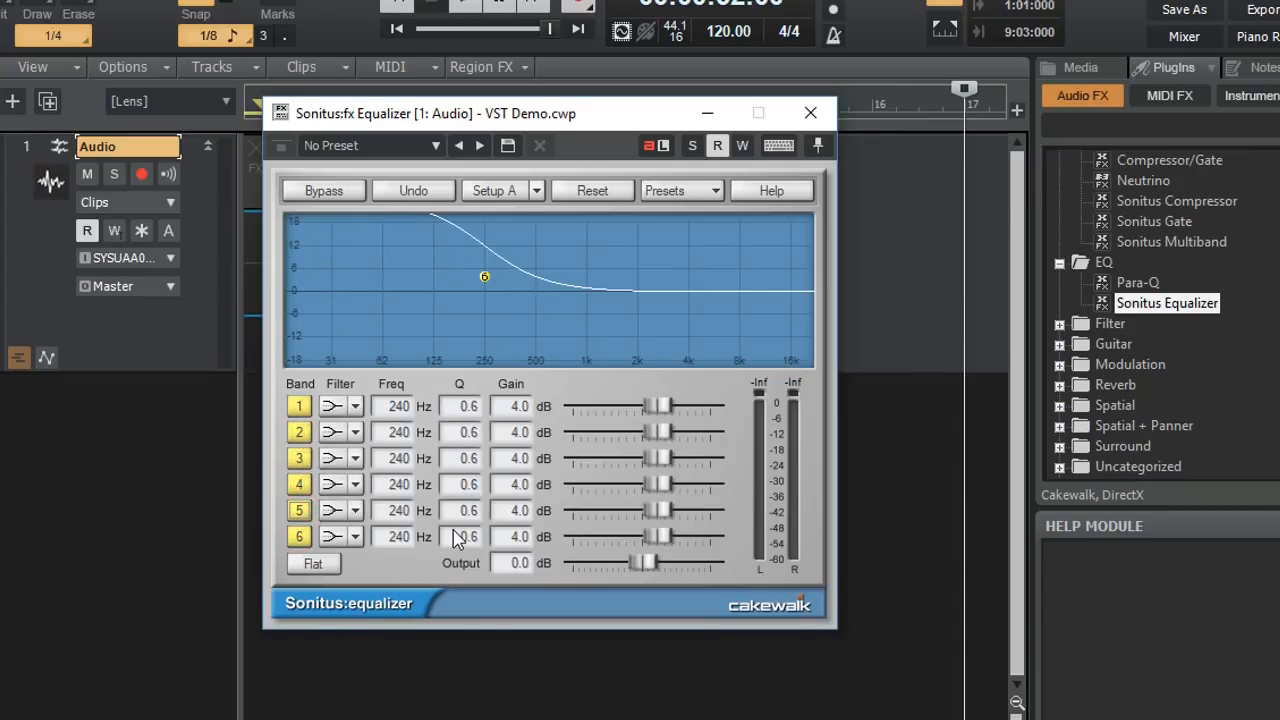
left_click_drag(484, 276, 666, 280)
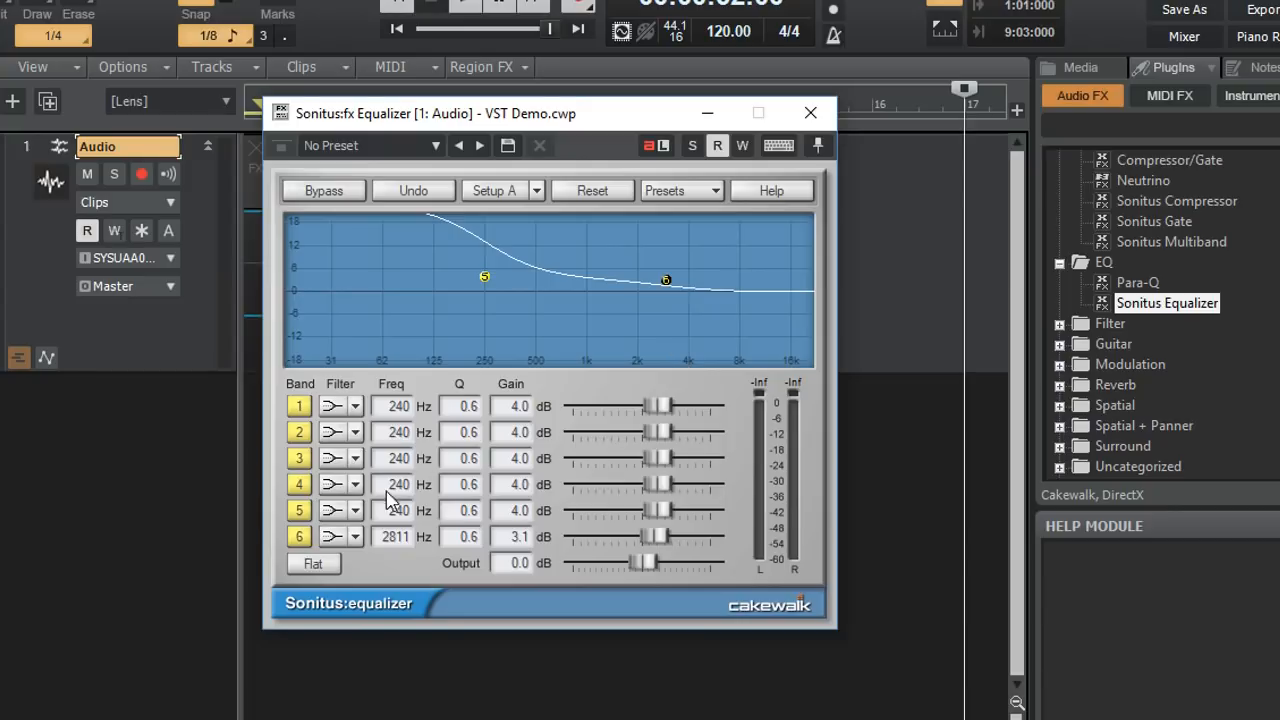
- Flatten all equalizer gains, reset the equalizer to its defaults and close the plug-in
left_click(313, 564)
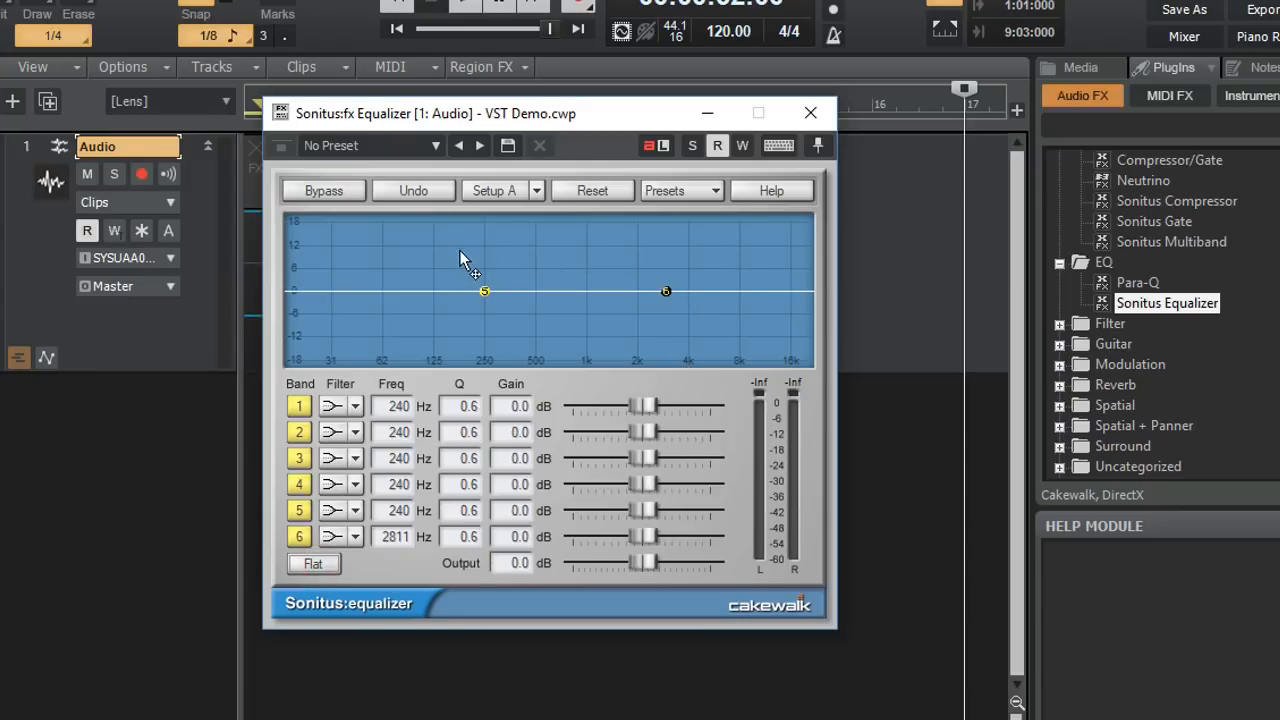
left_click(612, 193)
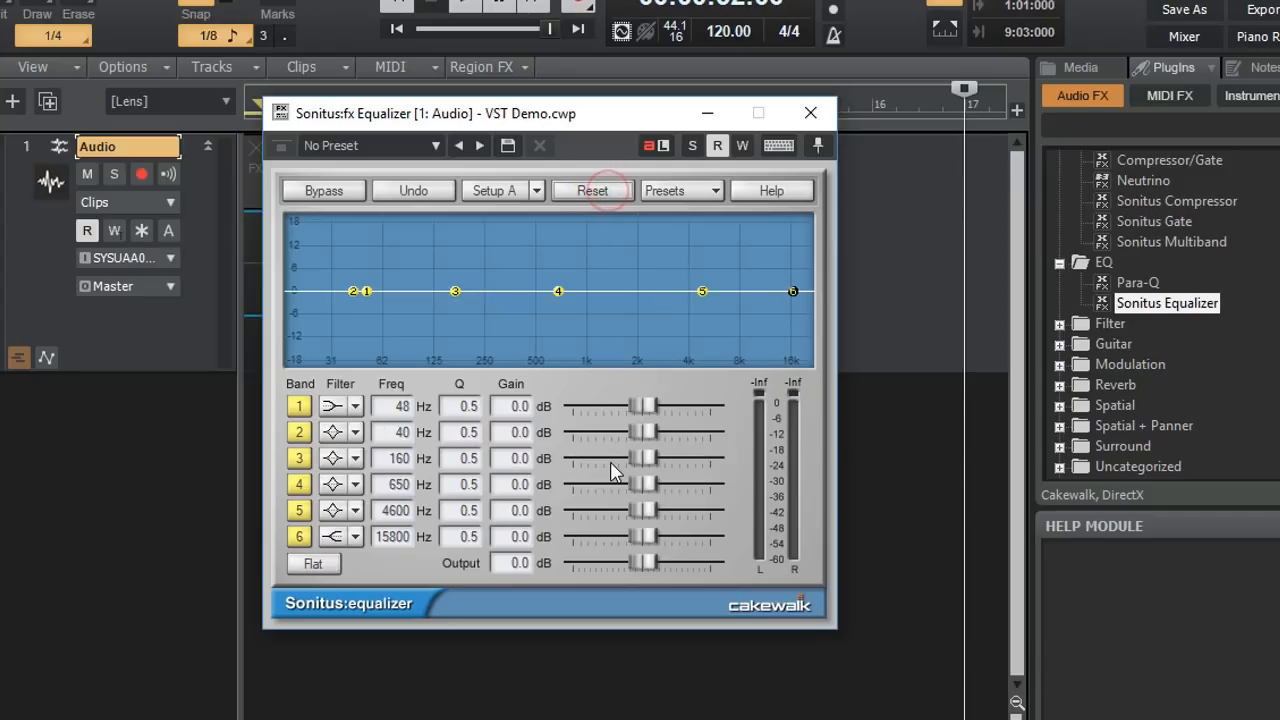
left_click(811, 112)
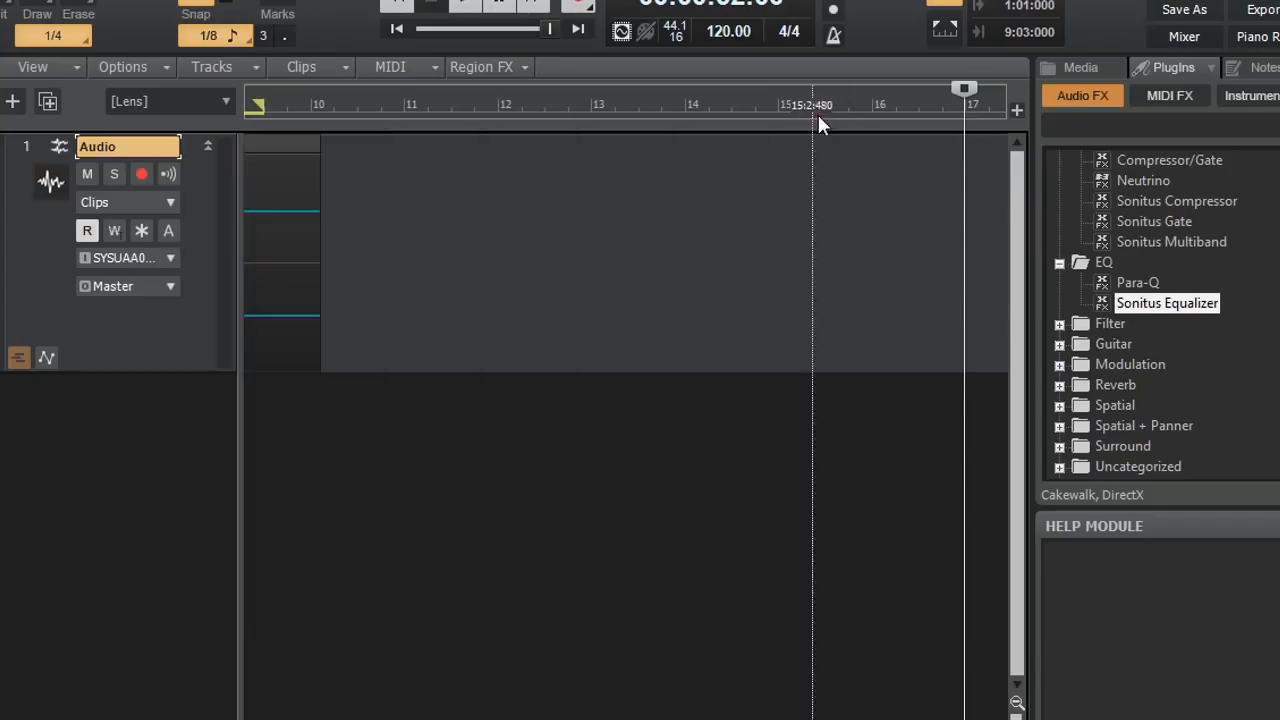
- Add Sonitus Wahwah from the Filter category to the Audio track's effects
left_click(1060, 324)
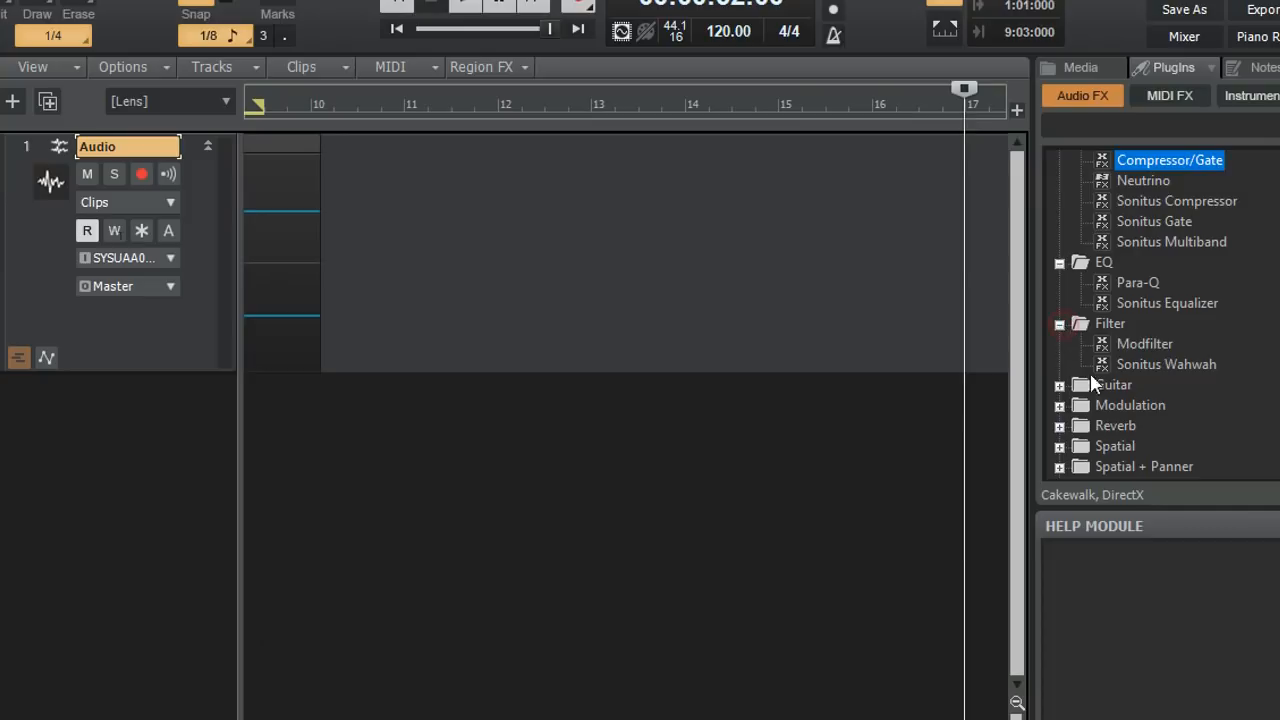
left_click(1154, 364)
left_click_drag(1156, 361, 5, 205)
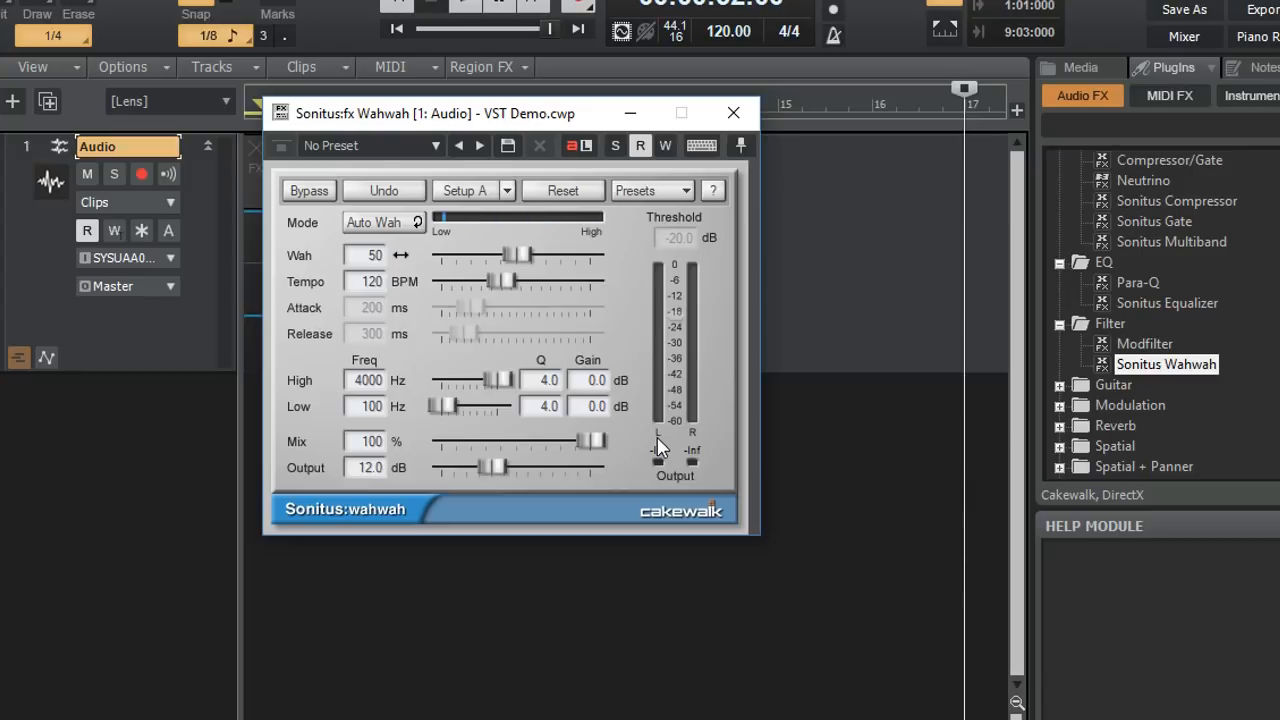
- Review the wahwah's Sonitus:fx presets without choosing one
left_click(685, 194)
mouse_move(697, 276)
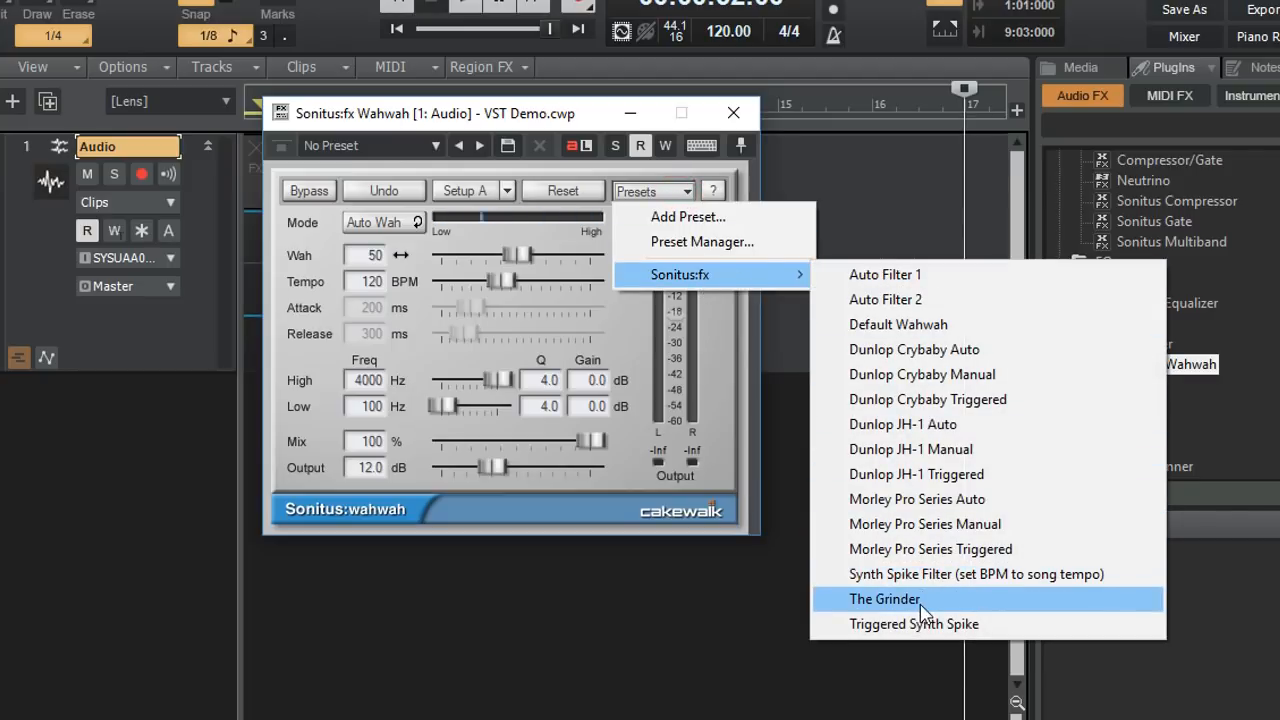
left_click(801, 630)
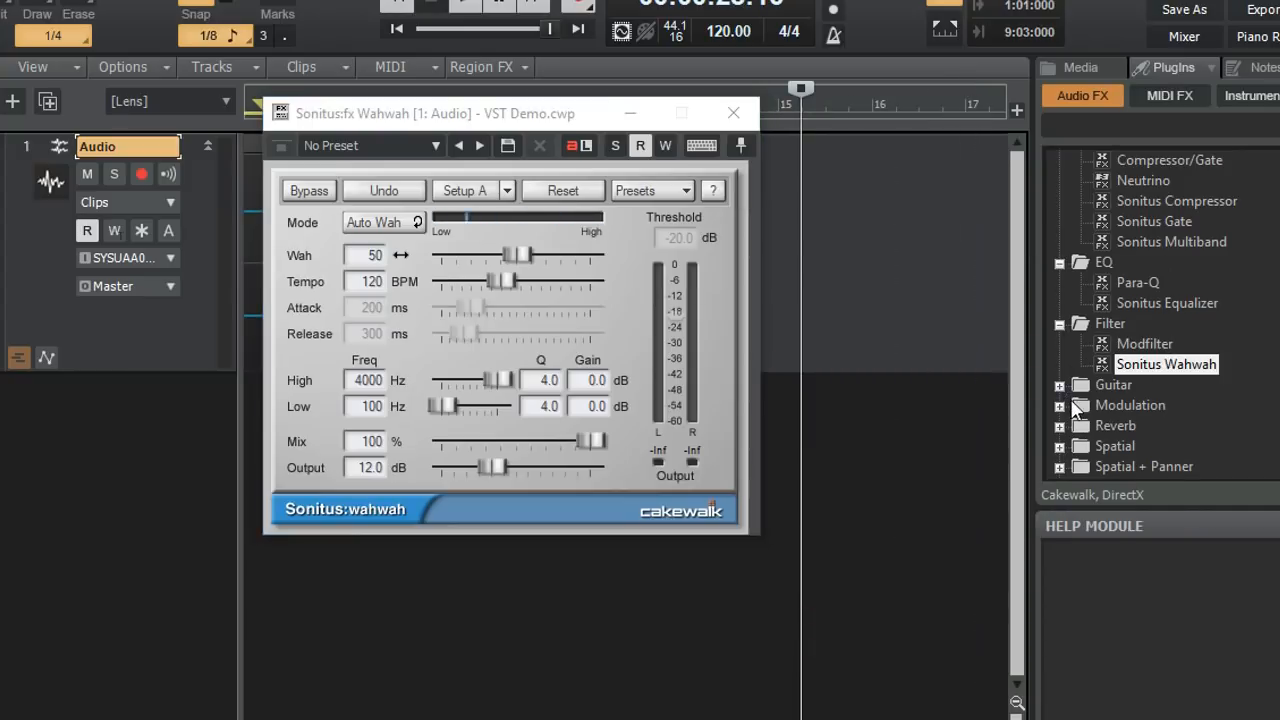
- Add Sonitus Modulator and Sonitus Phase from the Modulation category to the Audio track's effects, closing each open plug-in window
scroll(1083, 410, "down", 2)
left_click(1059, 324)
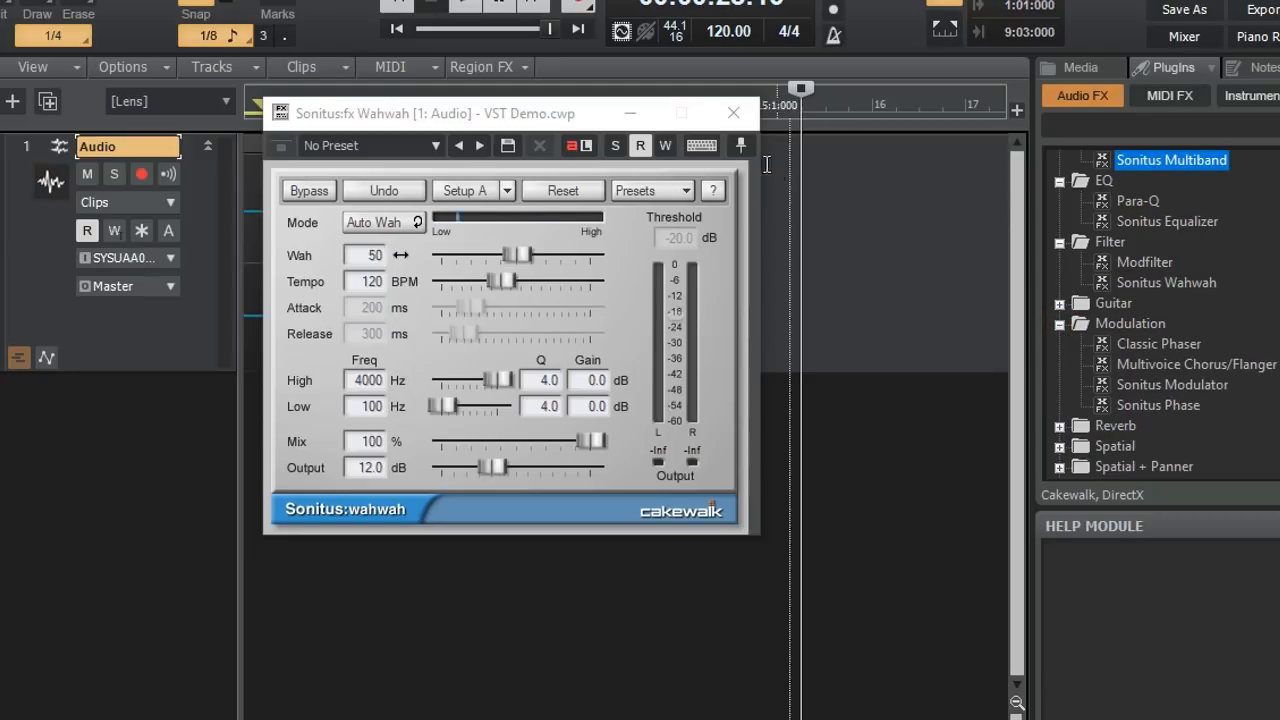
left_click(735, 111)
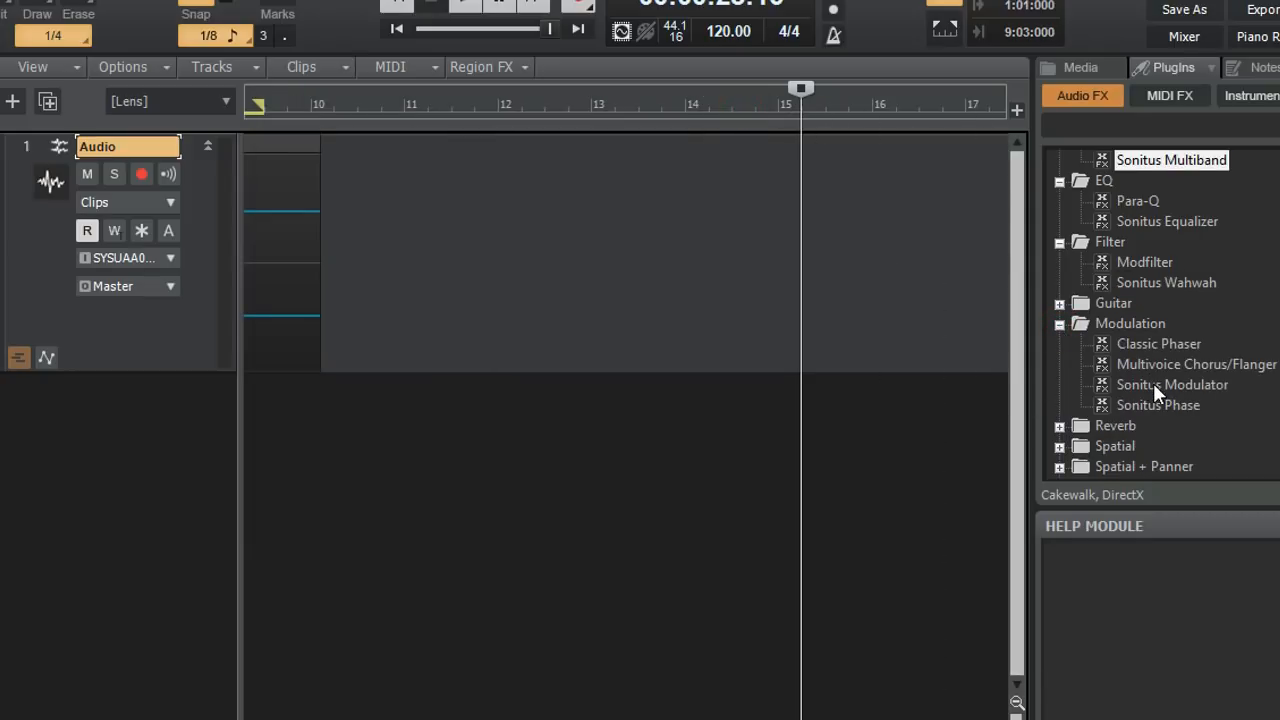
left_click_drag(1154, 386, 2, 176)
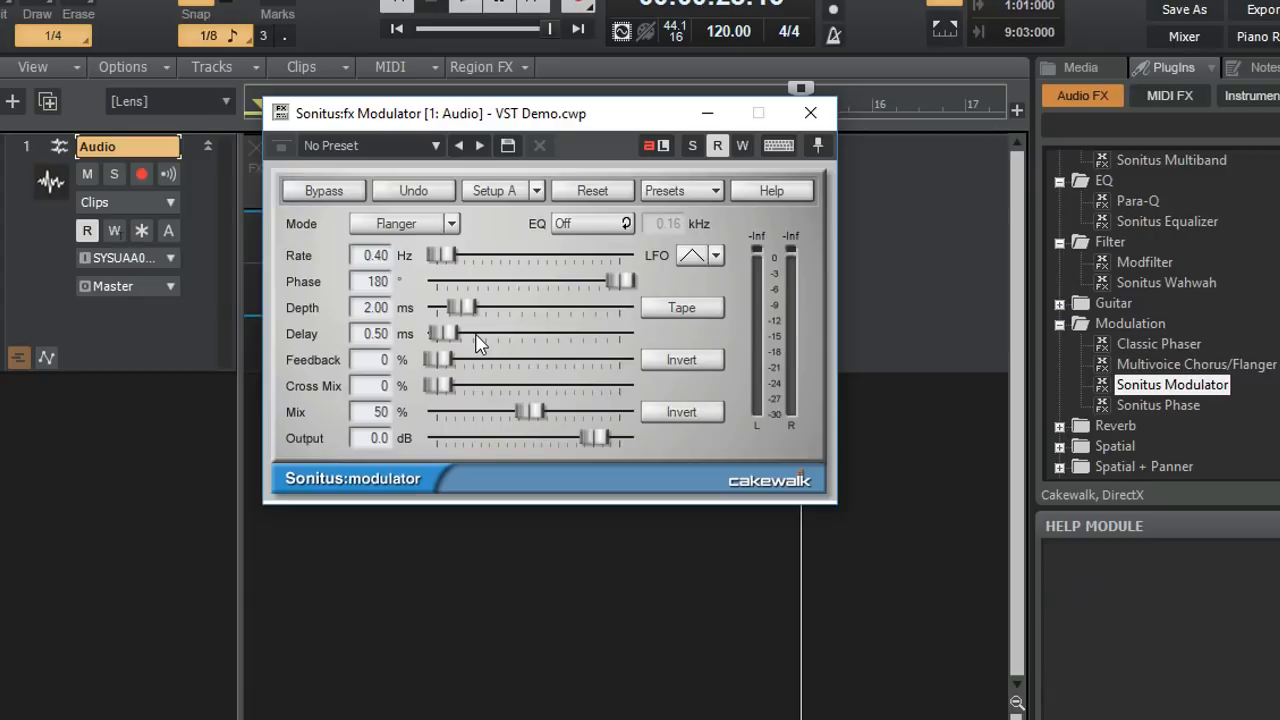
left_click(811, 113)
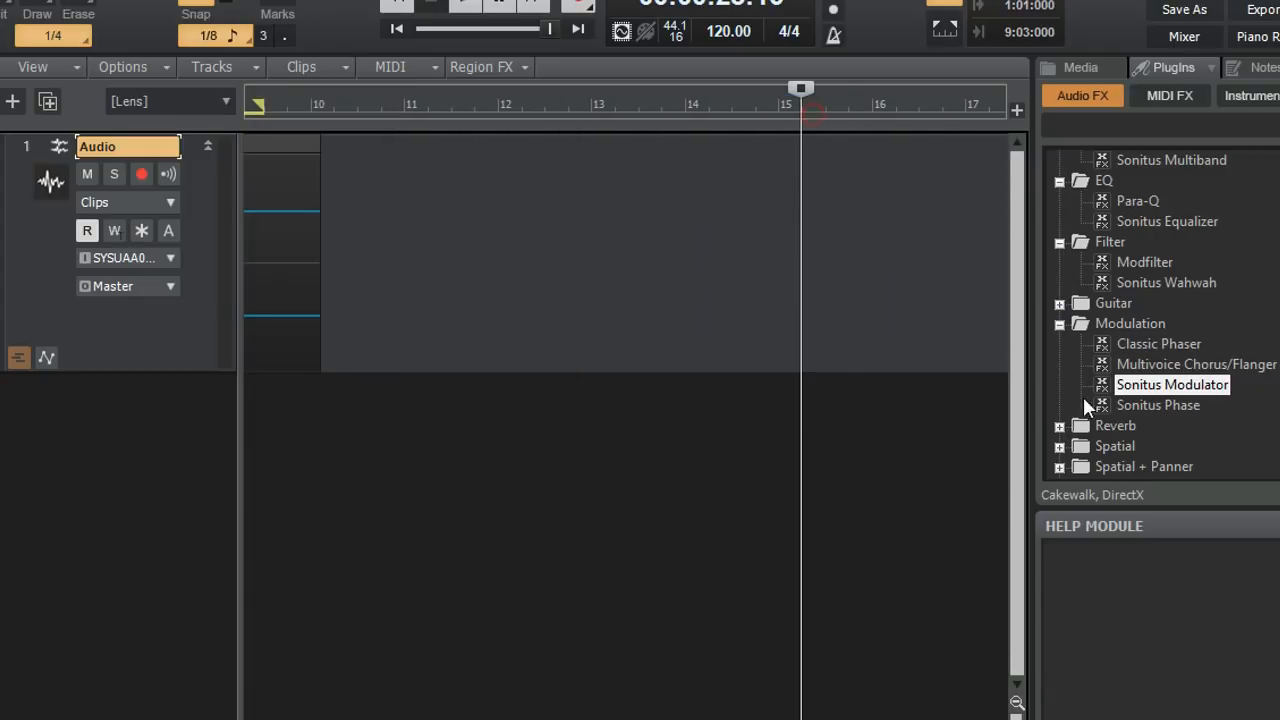
left_click_drag(1160, 404, 255, 150)
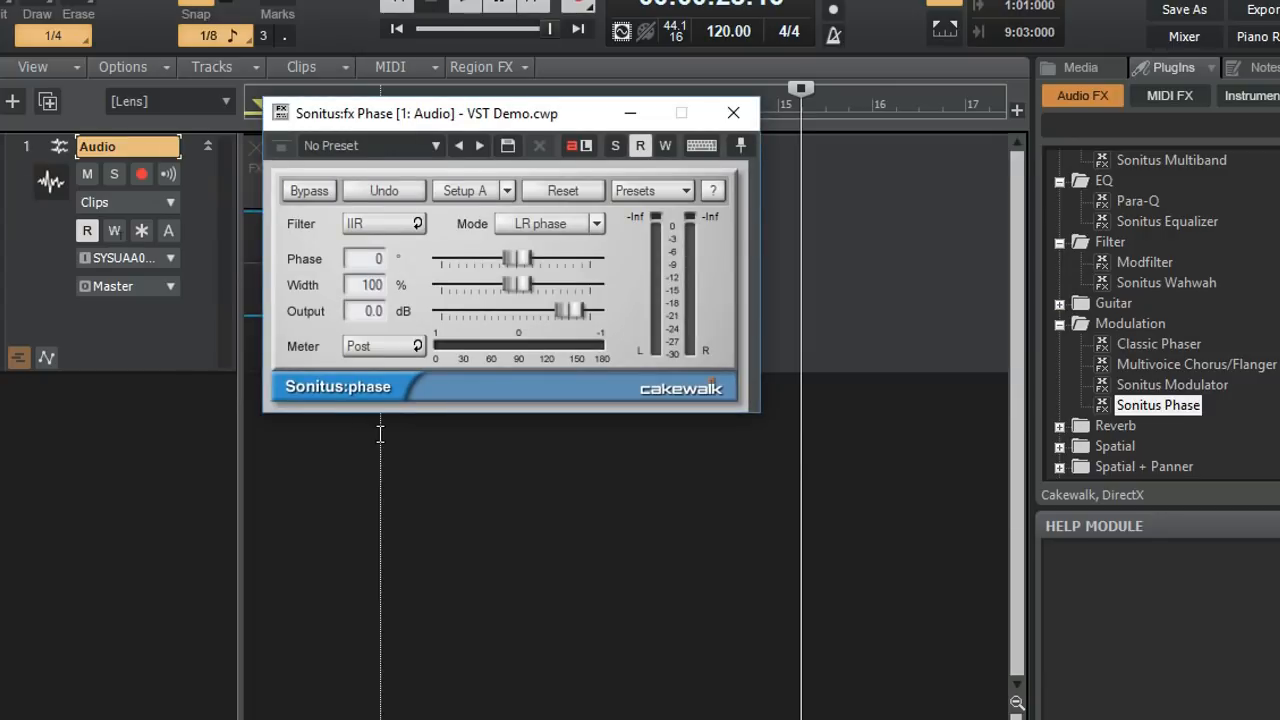
left_click(735, 113)
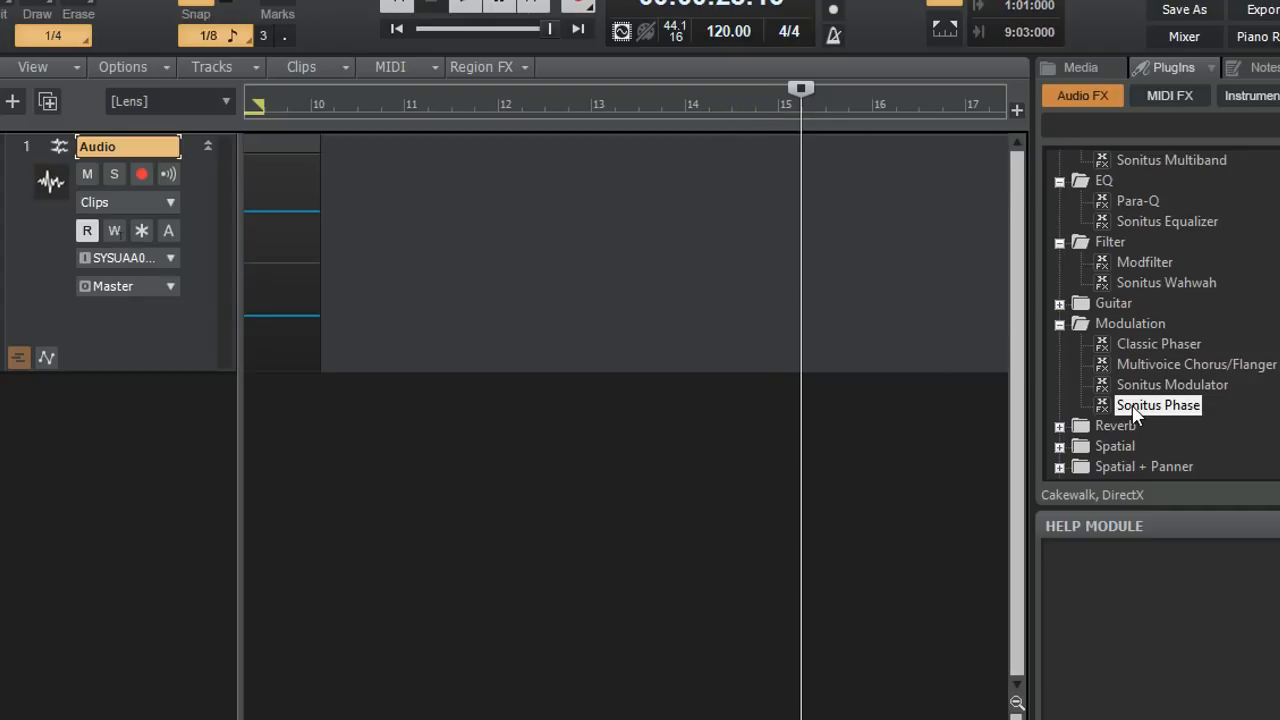
- Add Sonitus Reverb from the Reverb category to the Audio track's effects
scroll(1142, 402, "down", 2)
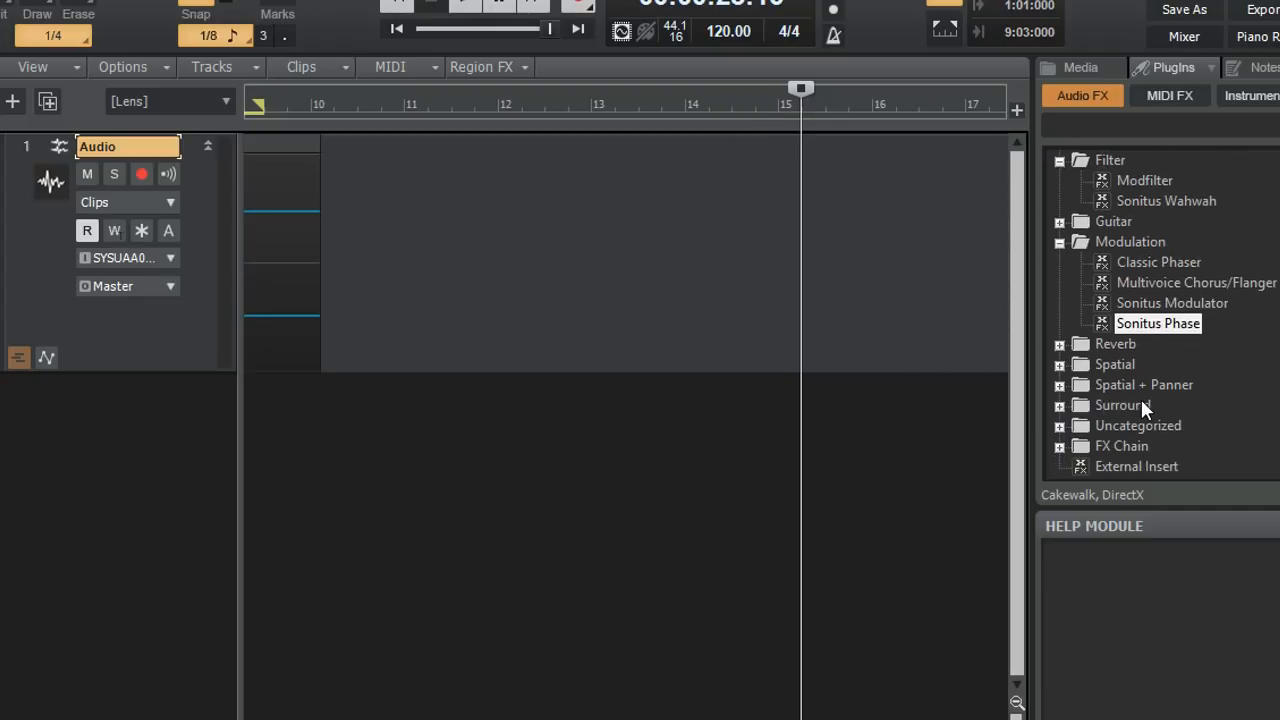
left_click(1059, 344)
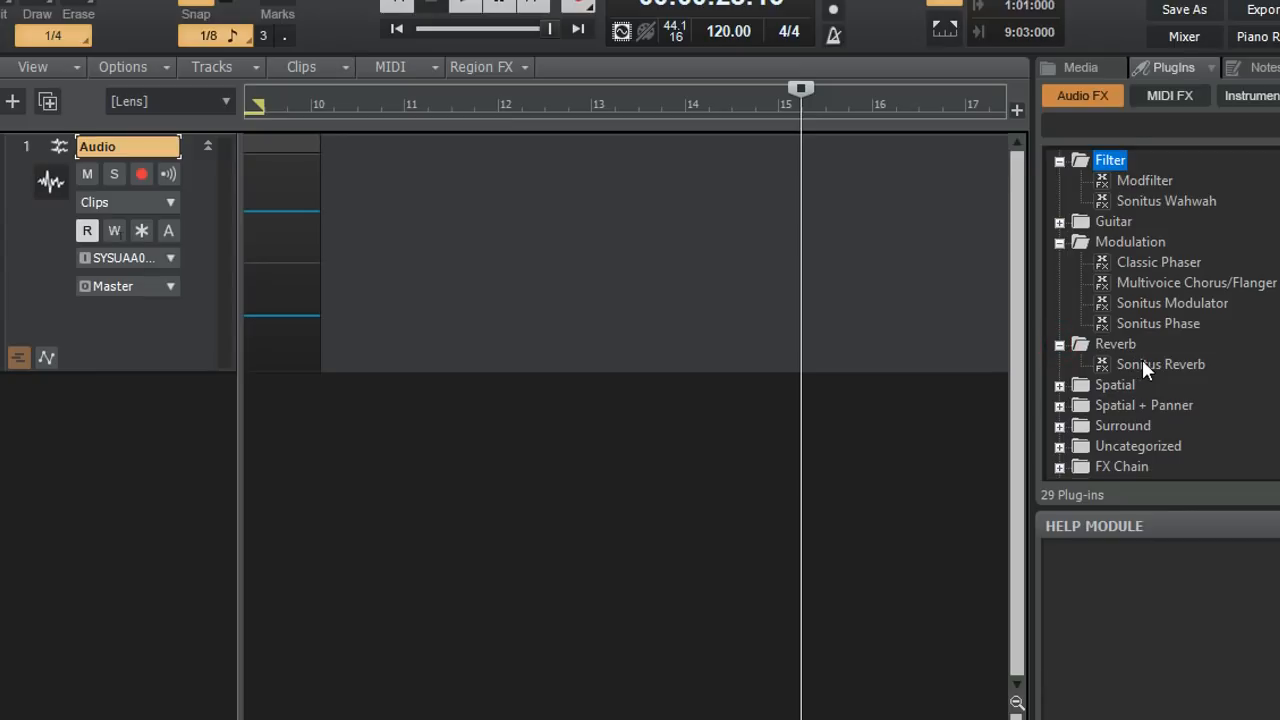
left_click_drag(1142, 362, 0, 167)
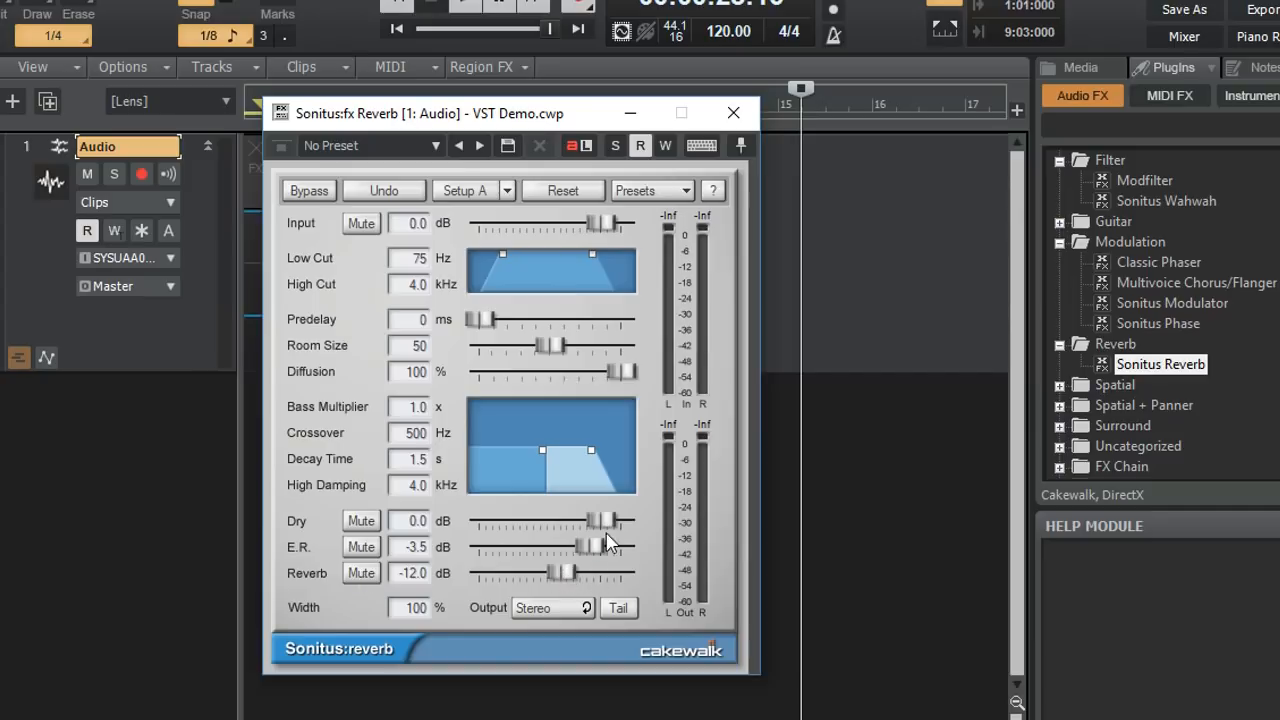
- Review the reverb's Aux bus and Sonitus:fx presets without choosing one
left_click(680, 191)
mouse_move(712, 274)
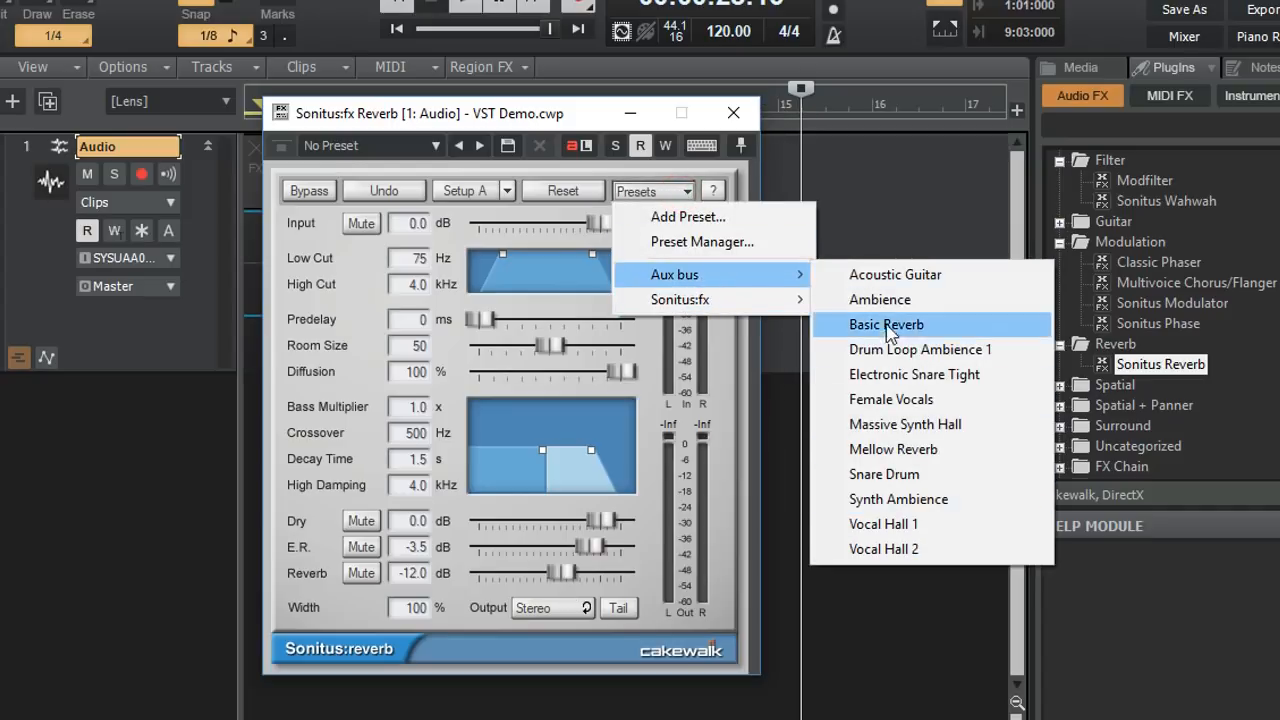
mouse_move(723, 310)
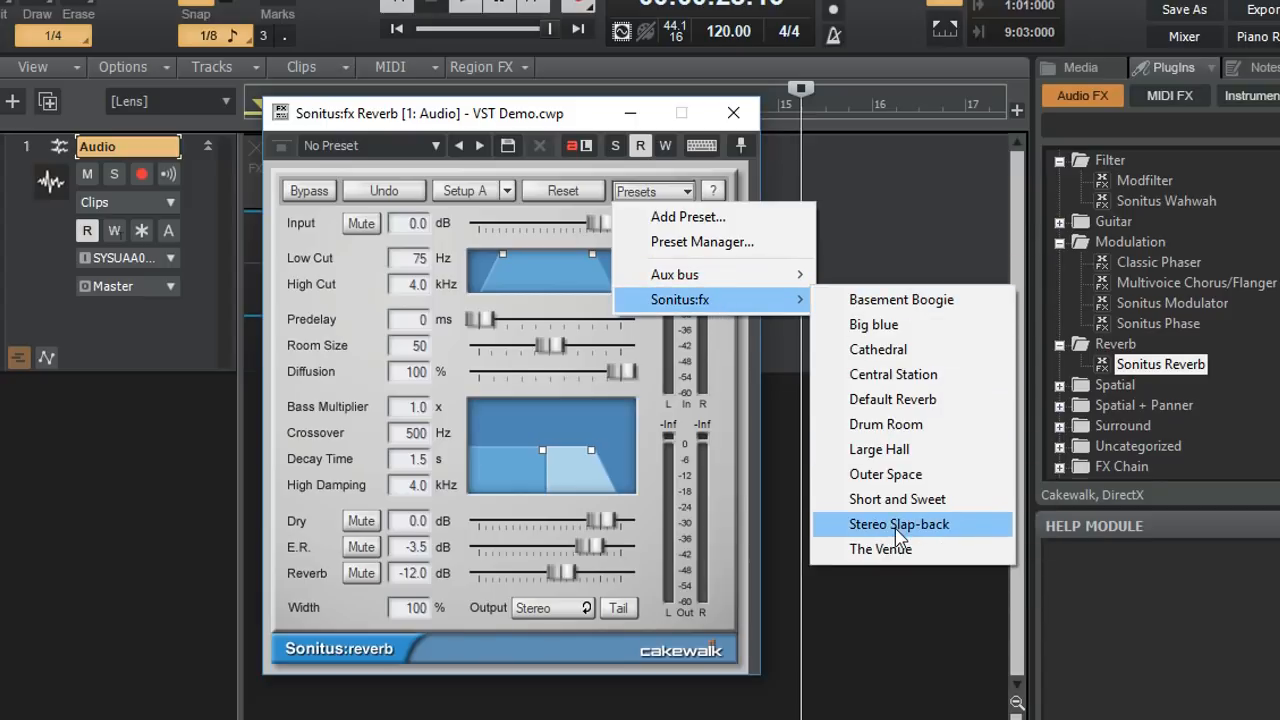
left_click(882, 616)
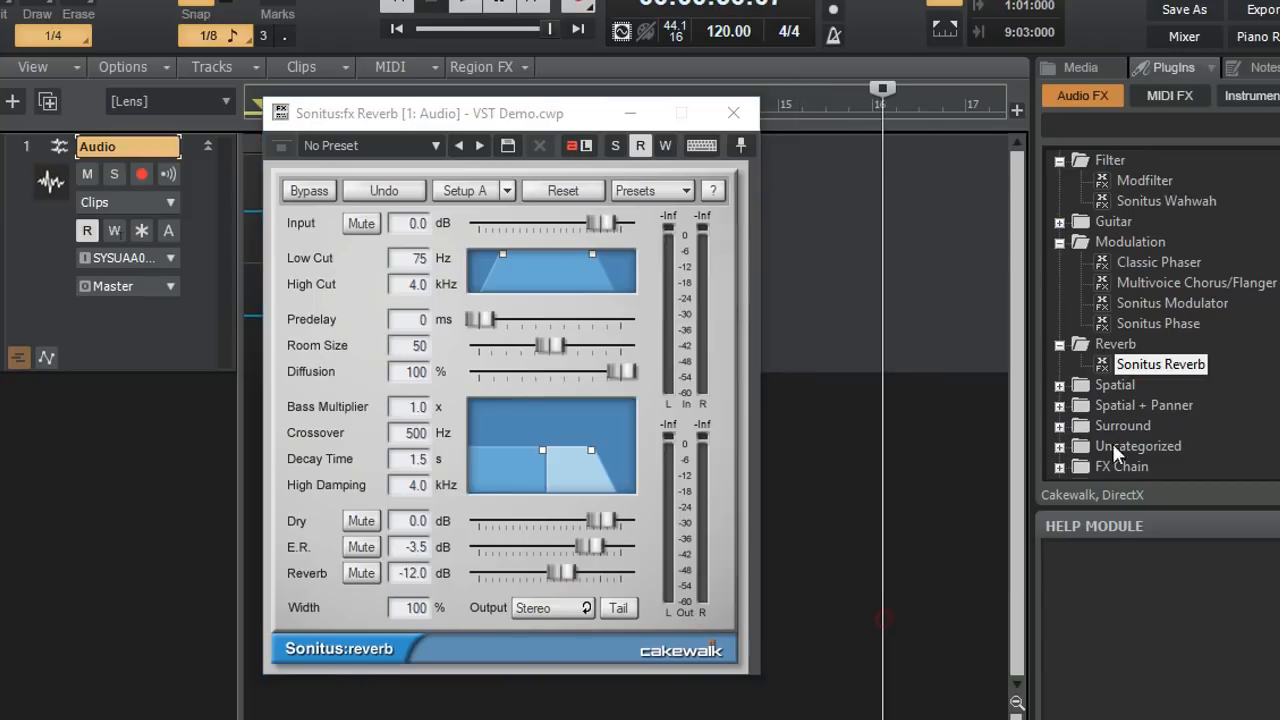
- Close the reverb and add Sonitus Surround from the Spatial + Panner category to the Audio track's effects
left_click(1060, 385)
left_click(1059, 426)
scroll(1110, 415, "down", 1)
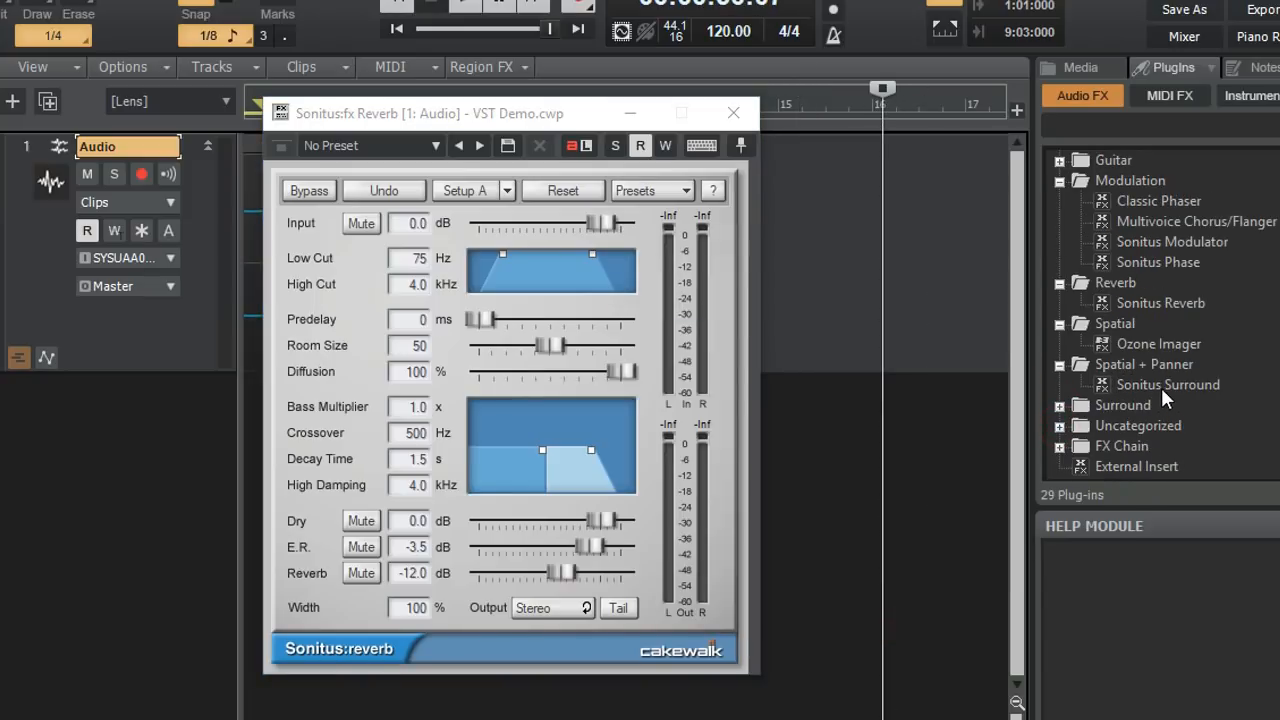
left_click(733, 113)
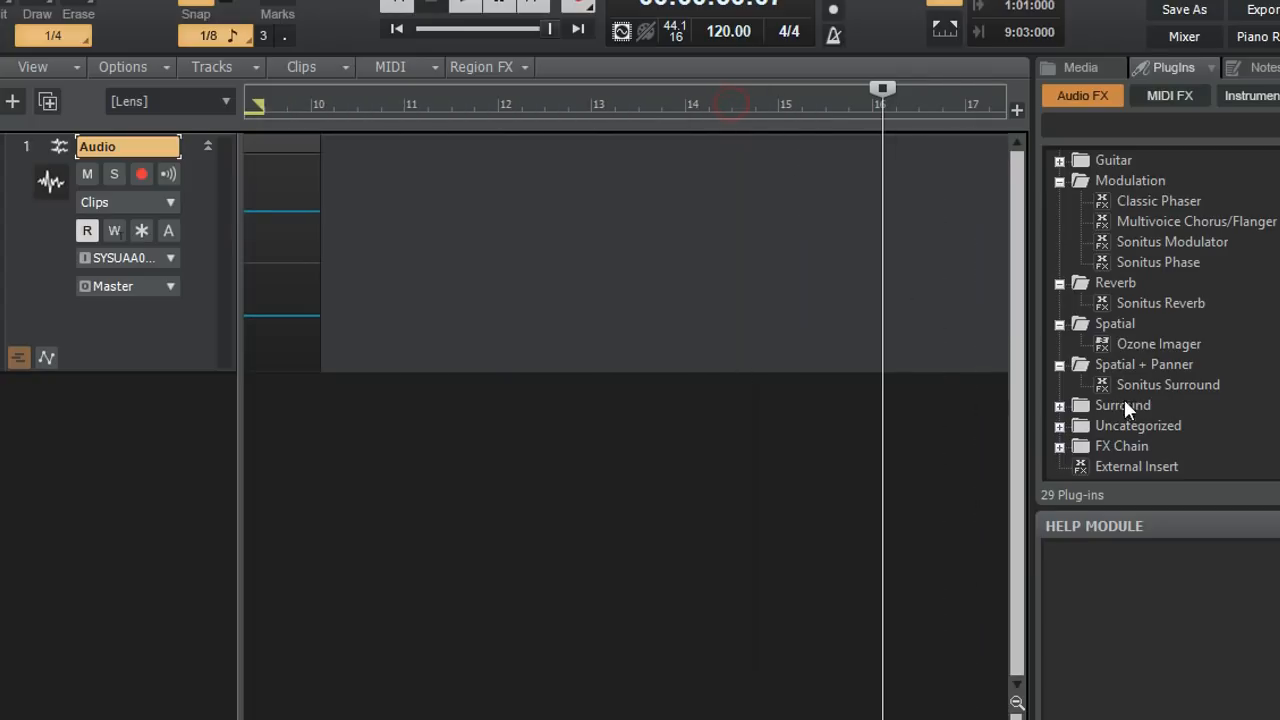
left_click_drag(1136, 382, 60, 225)
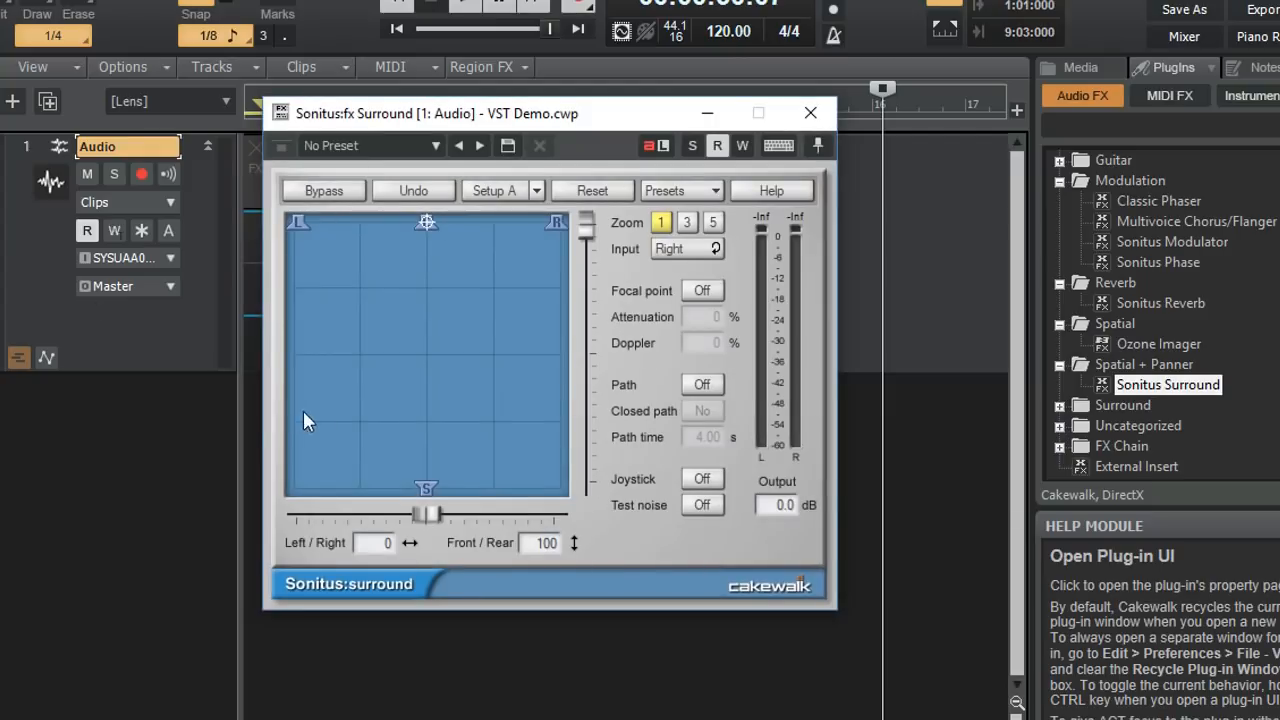
- Move the surround position to Left/Right -6 and Front/Rear 12, and review the Simple Curves presets without choosing one
left_click_drag(320, 224, 431, 366)
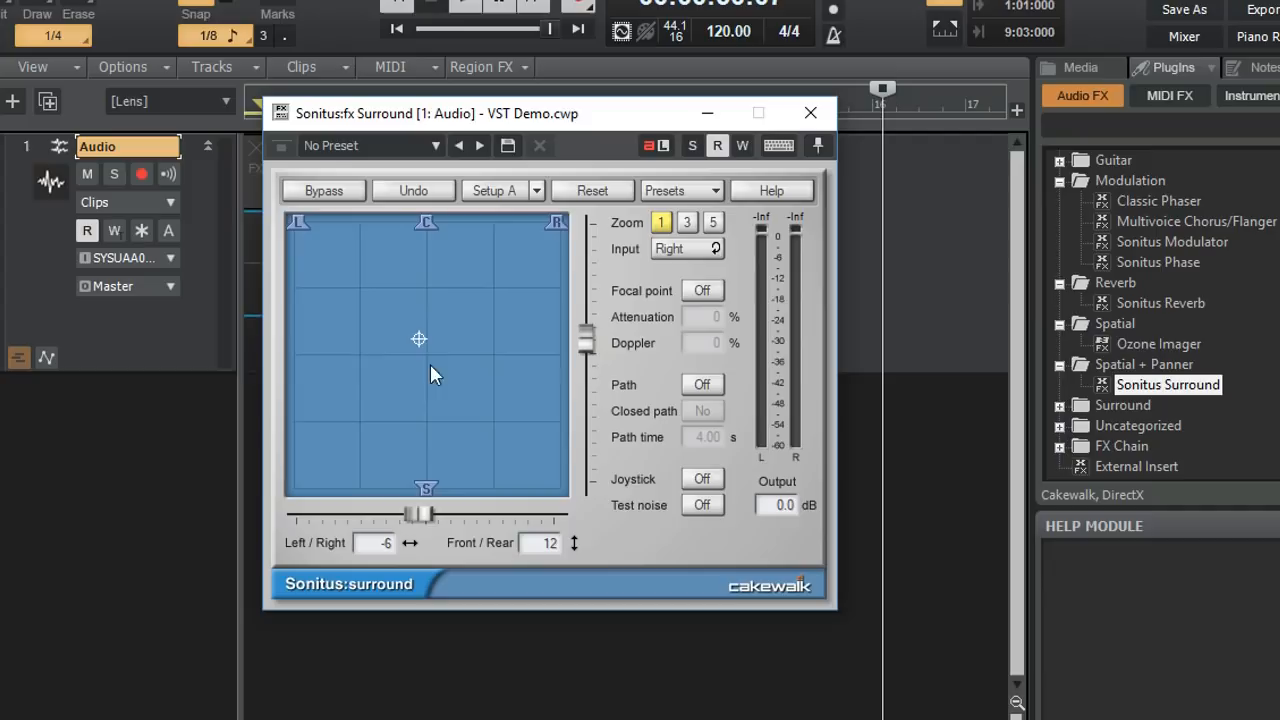
left_click(709, 190)
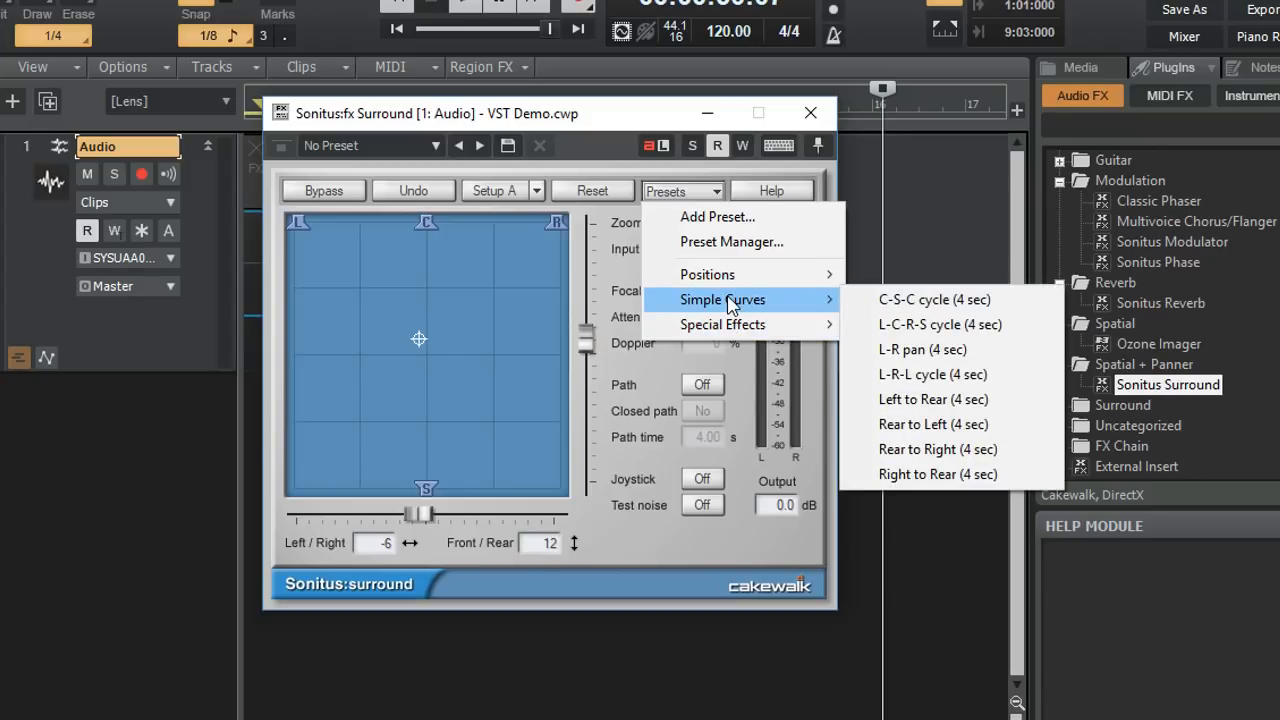
left_click(940, 602)
- Close the surround panner and add Sonitus SurroundComp from the Surround category to the Audio track's effects
left_click(1060, 406)
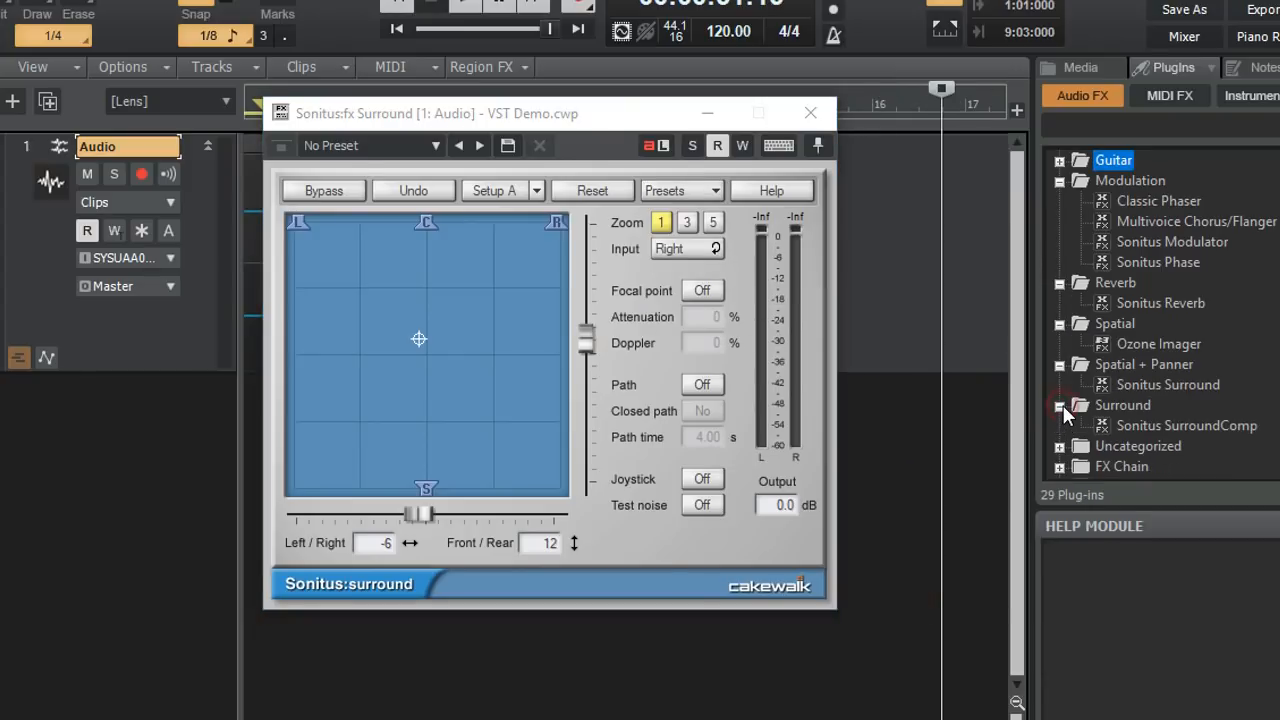
scroll(1065, 415, "down", 1)
left_click(810, 113)
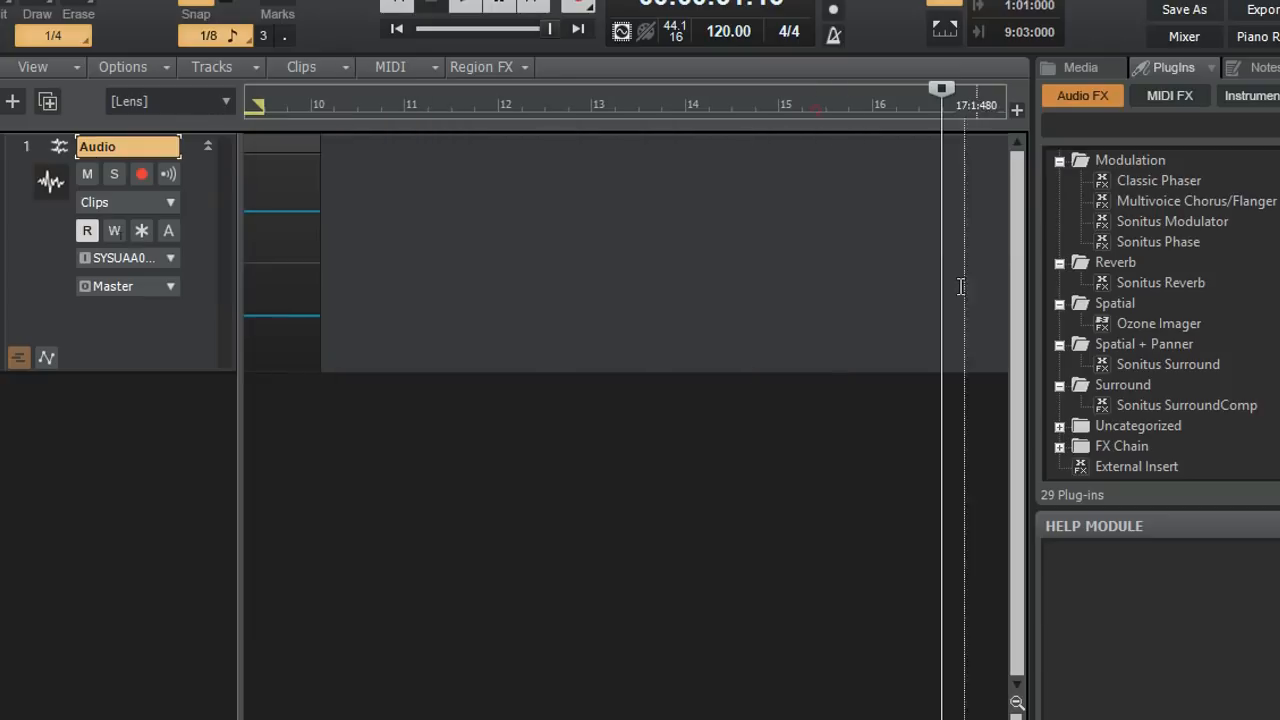
left_click_drag(1153, 403, 0, 180)
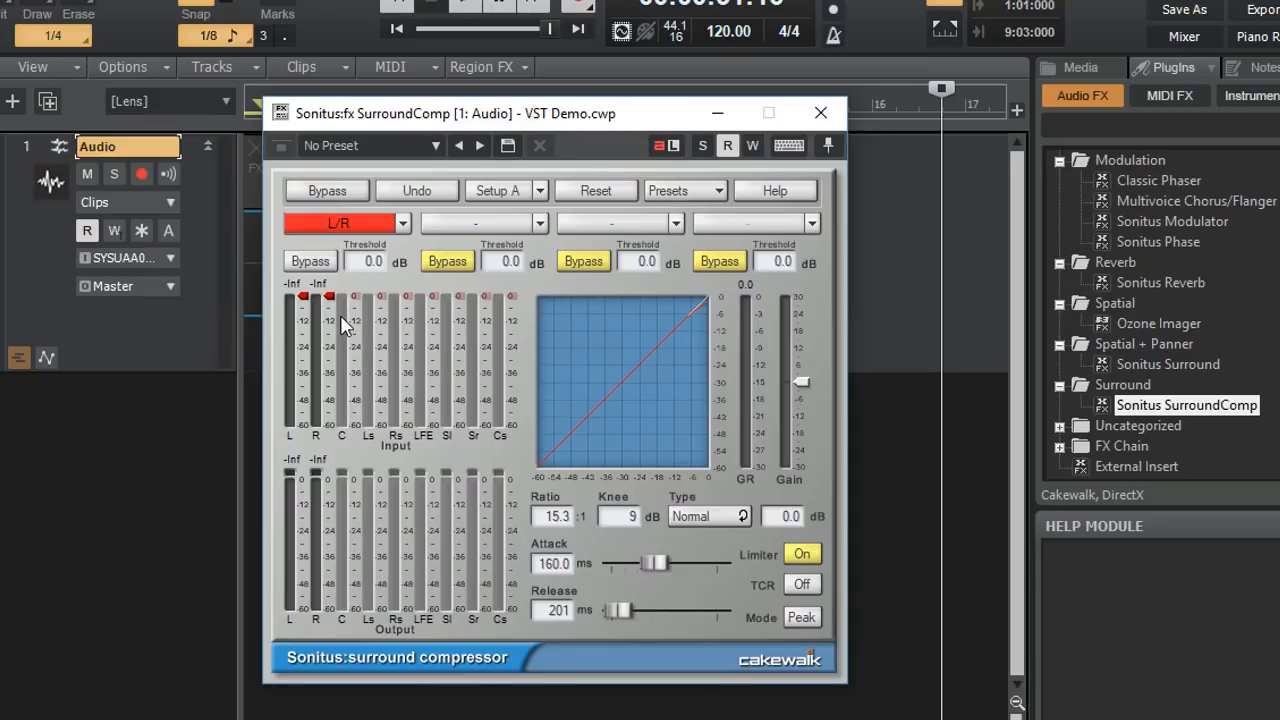
- Examine the surround compressor's channel groups, switching from L/R to the second group's compression curve
left_click(407, 227)
left_click(495, 230)
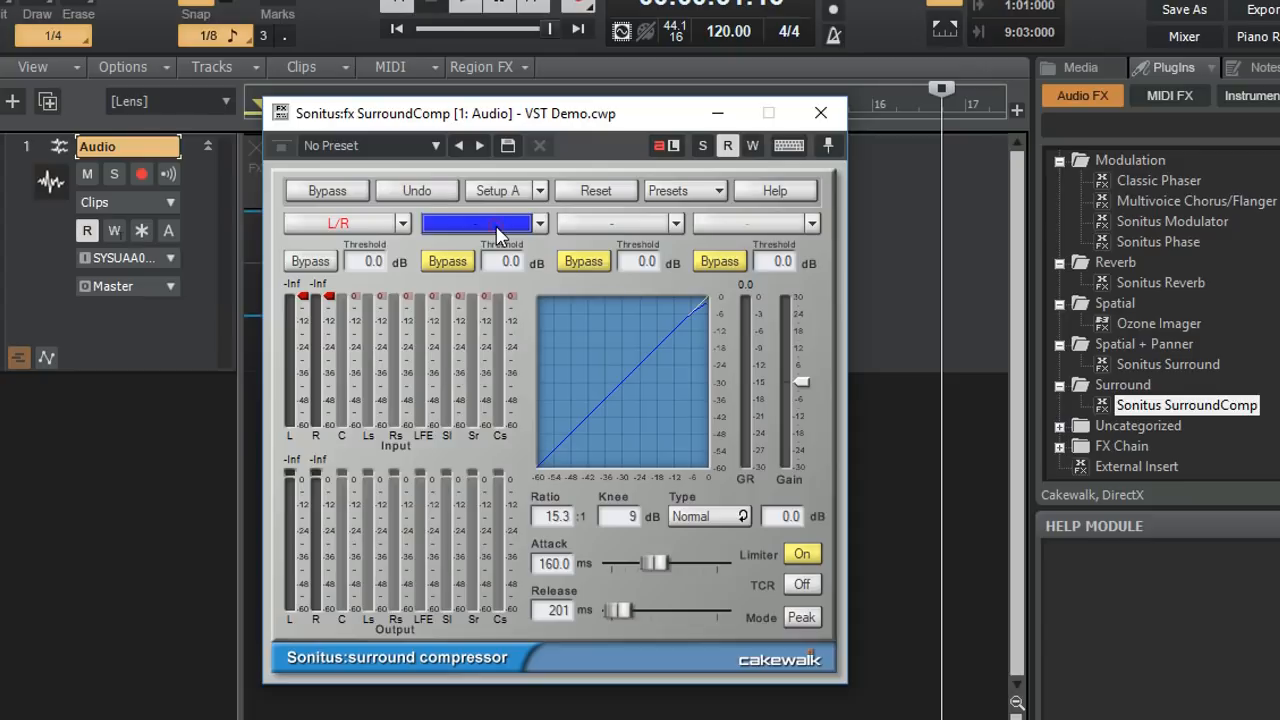
left_click(497, 234)
left_click(687, 279)
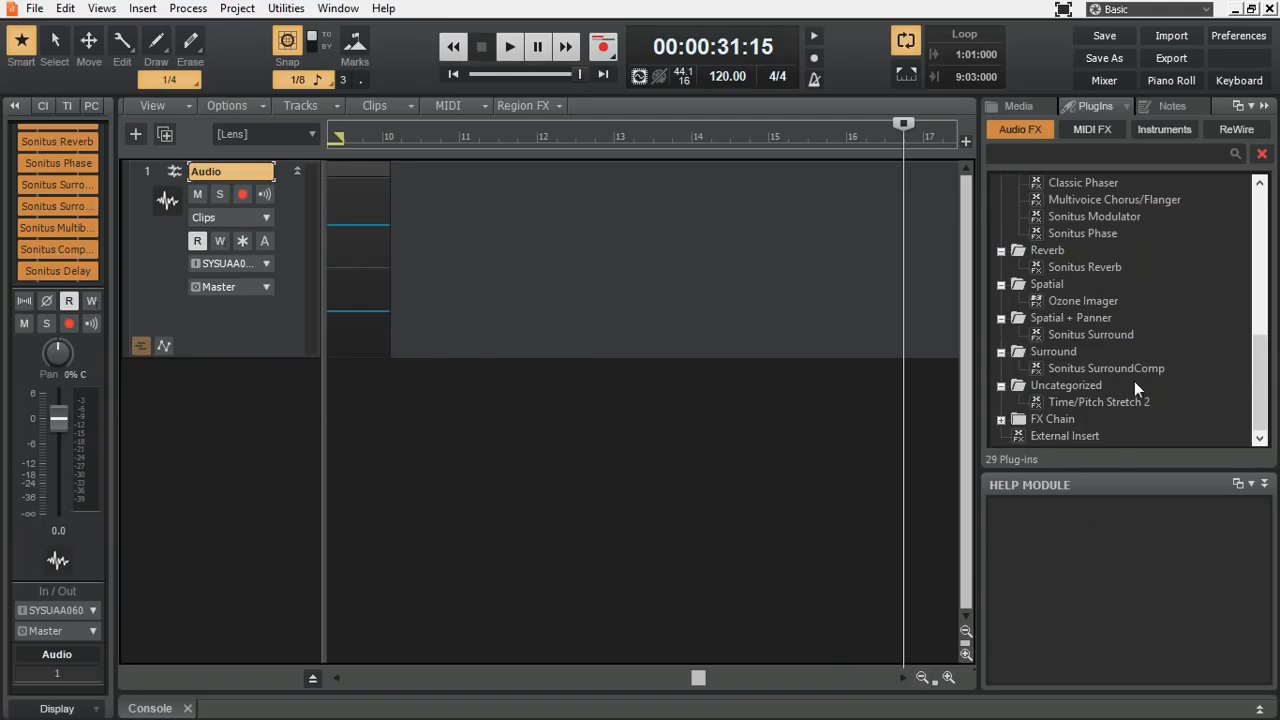
- Add PX-64 Percussion Strip from the Channel Strip category to the Audio track's effects and reposition its window so it is fully visible
scroll(1182, 270, "up", 10)
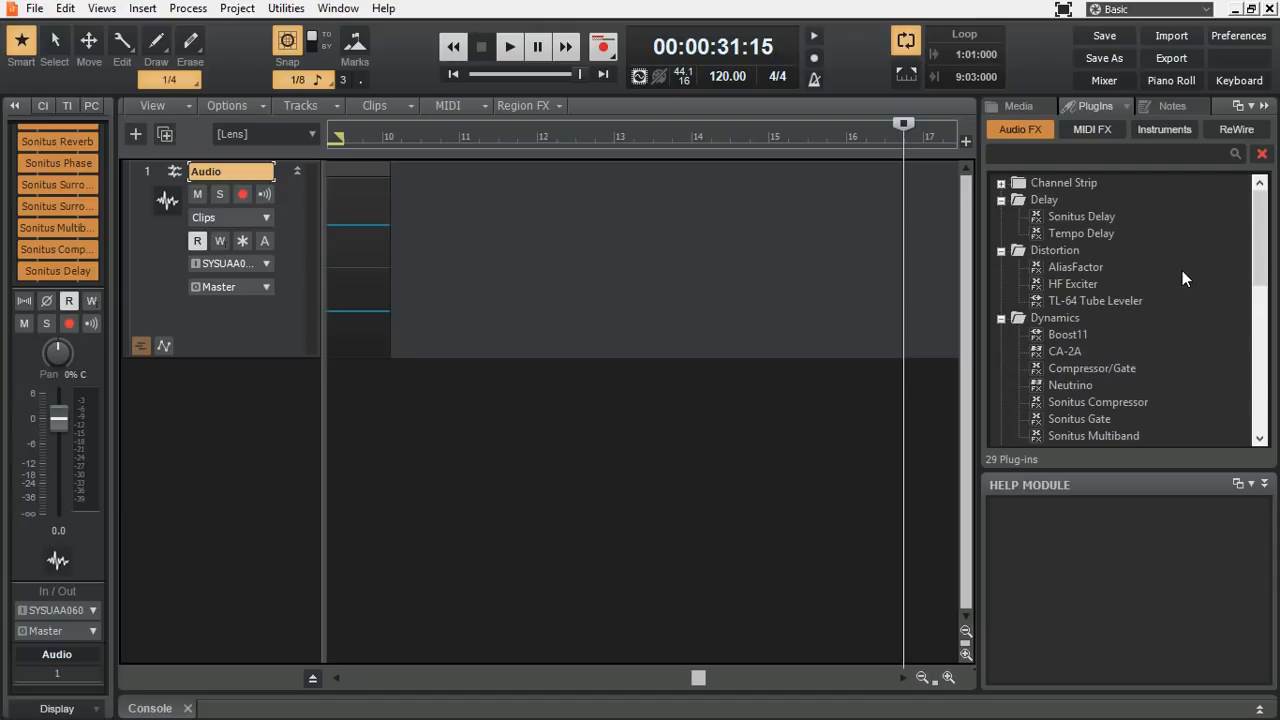
left_click(1000, 184)
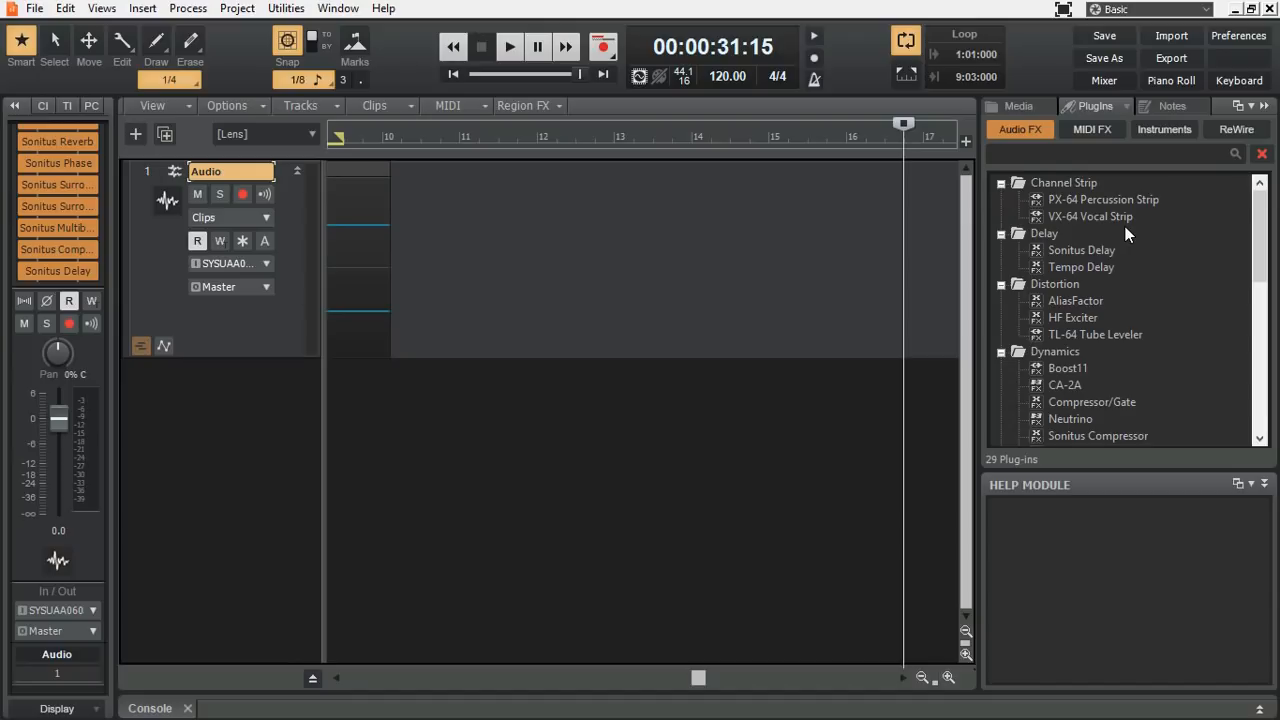
left_click(1093, 199)
left_click_drag(1108, 199, 60, 204)
left_click_drag(738, 144, 621, 107)
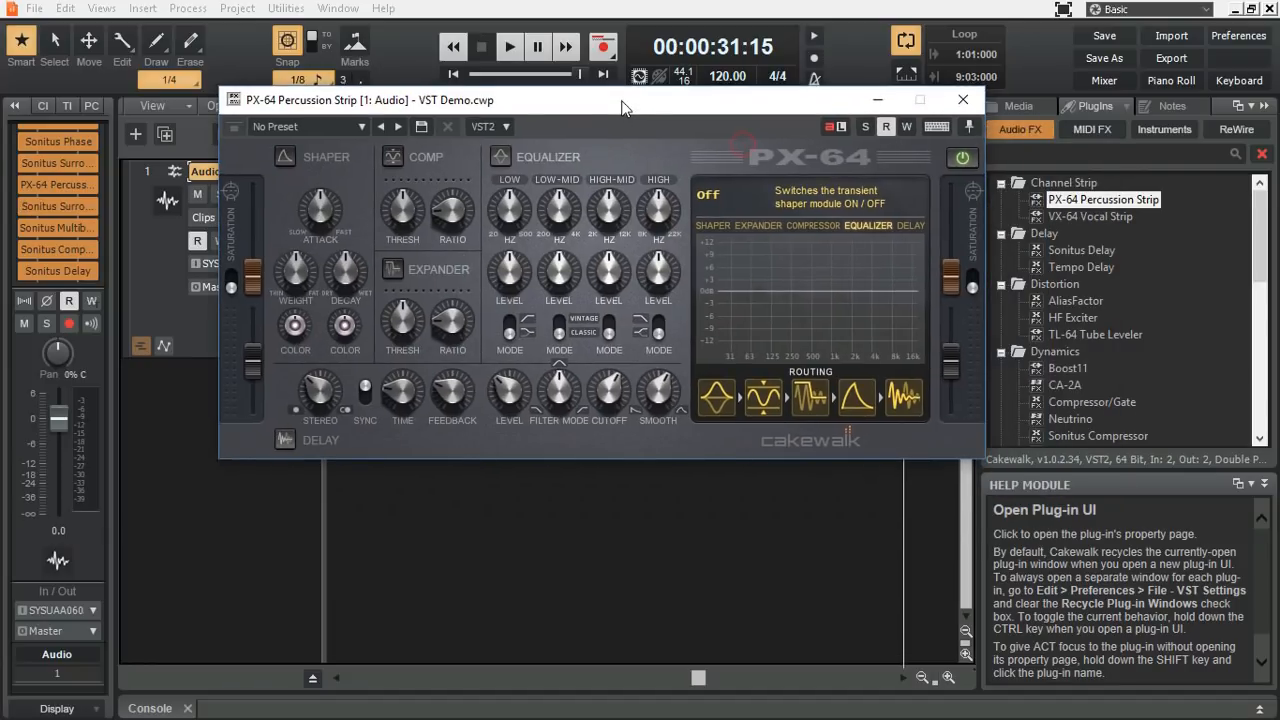
- Switch on the percussion strip's shaper, compressor, expander, equalizer and delay modules
left_click(286, 156)
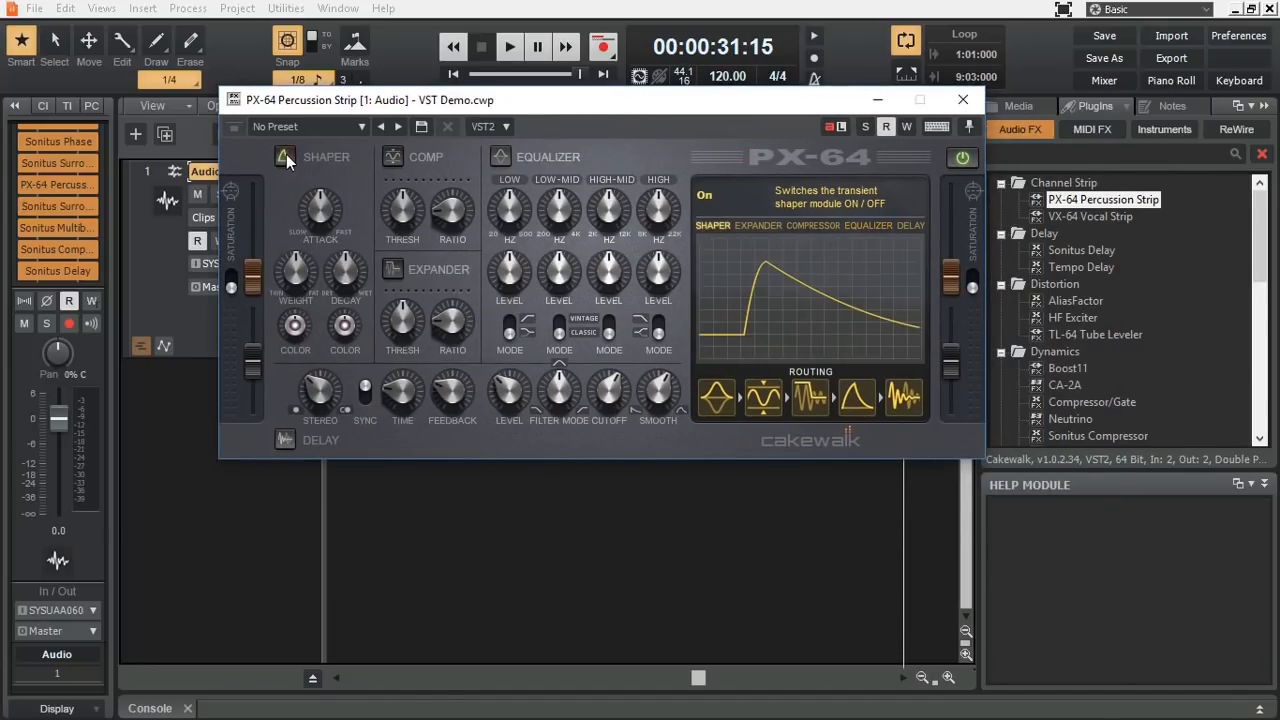
left_click(393, 158)
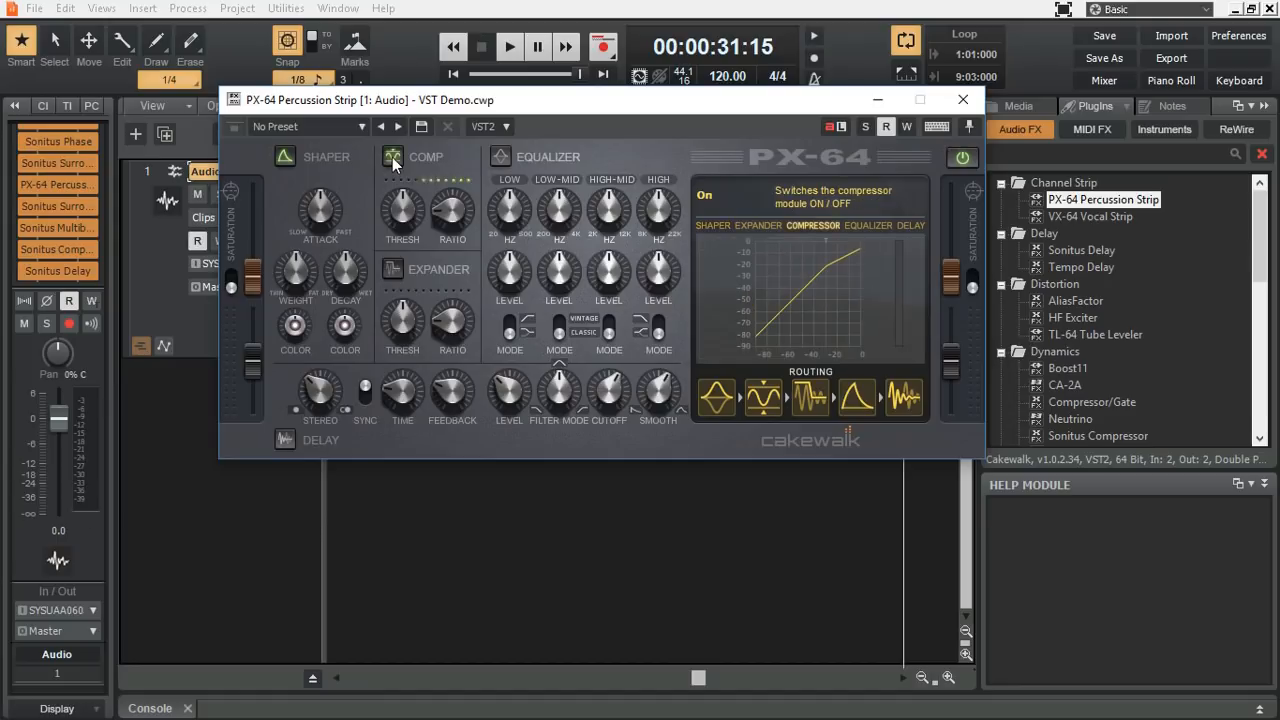
left_click(393, 270)
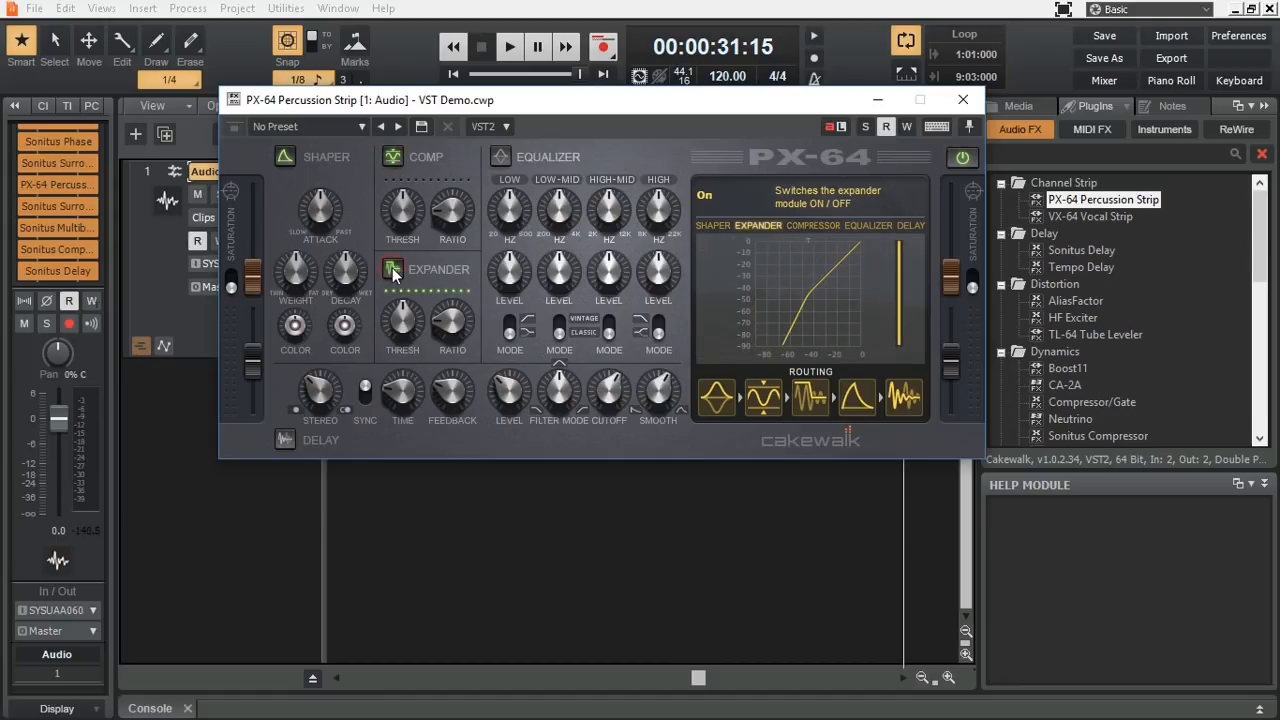
left_click(504, 155)
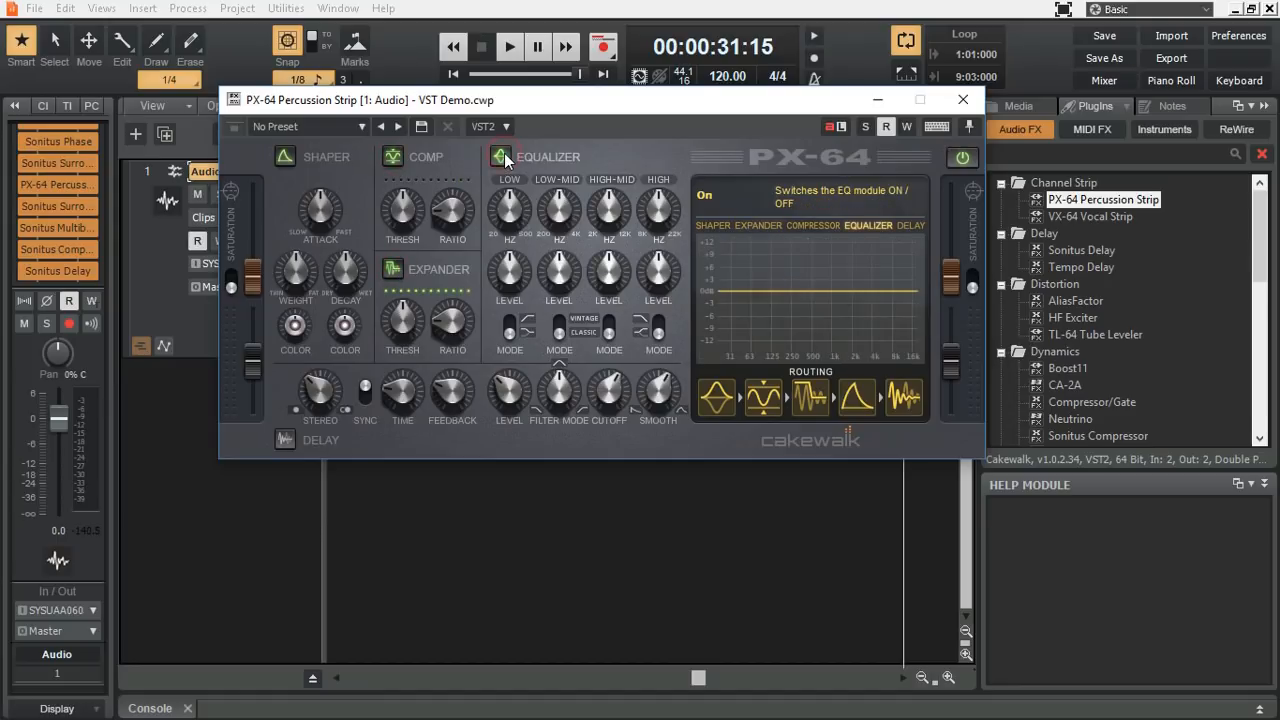
left_click(287, 440)
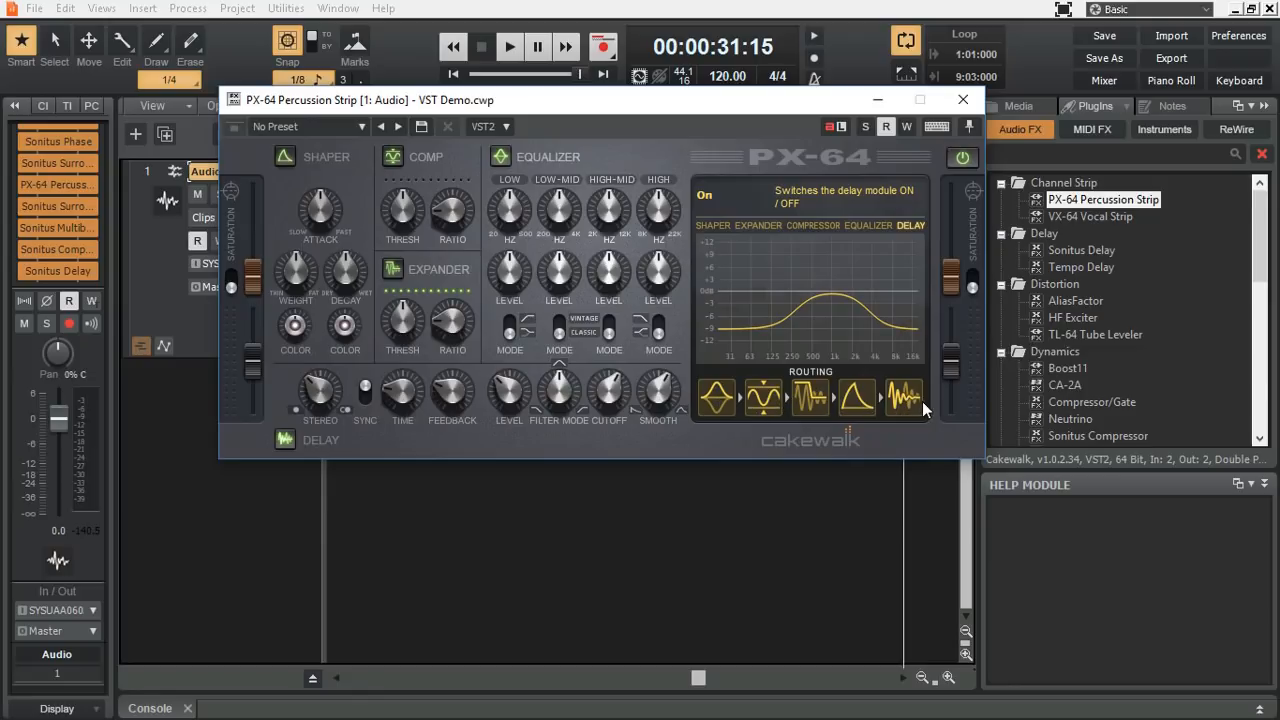
- Reorder the percussion strip's routing with the expander first, shaper second and compressor third, and close the plug-in
left_click_drag(812, 412, 716, 400)
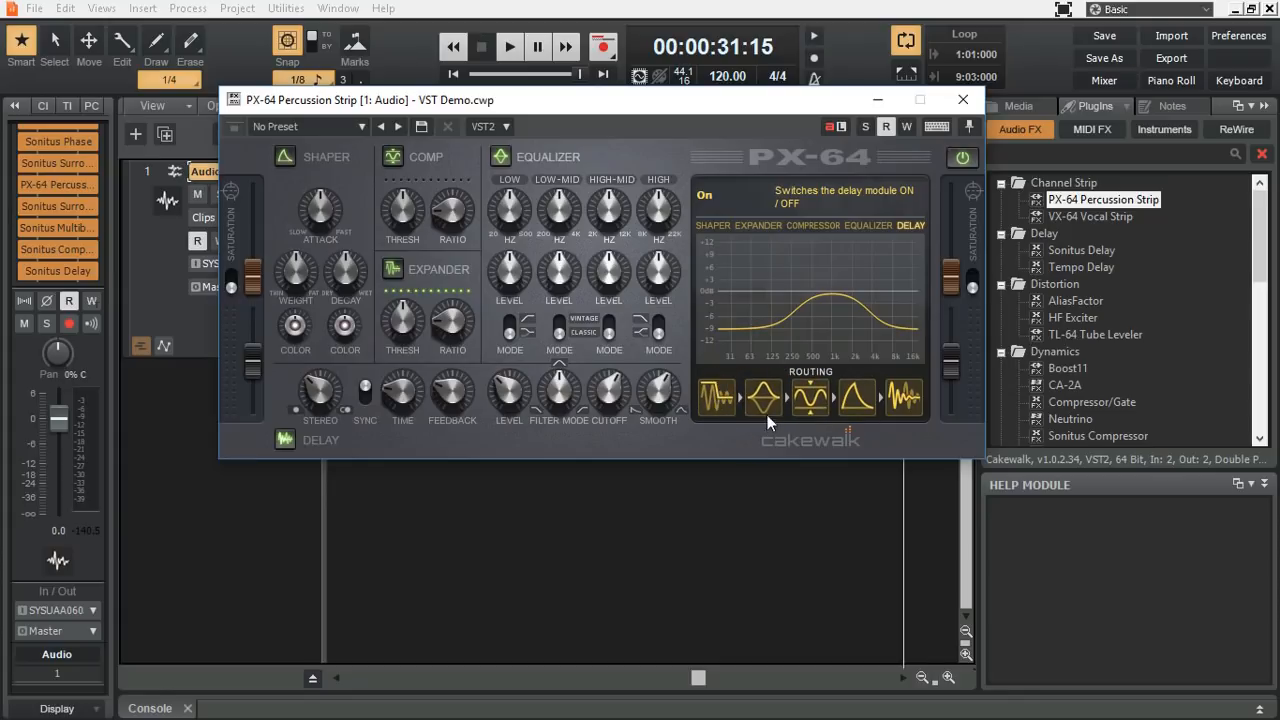
left_click_drag(860, 408, 774, 405)
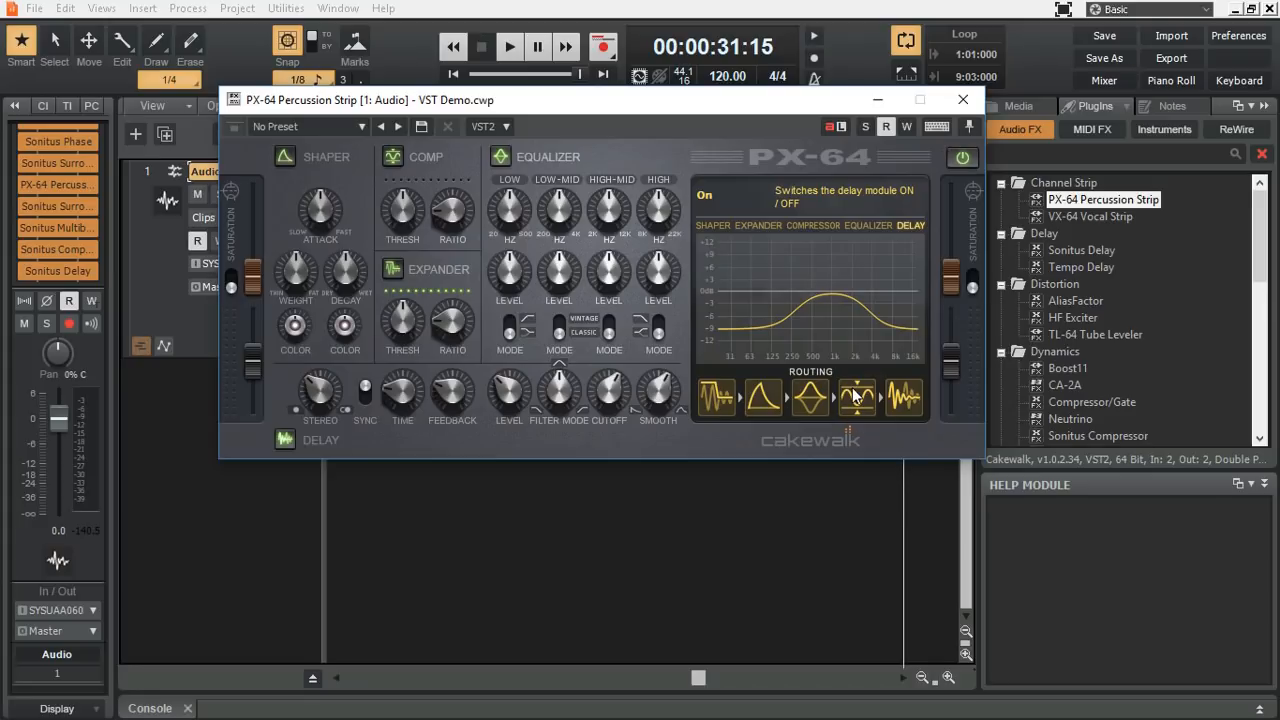
left_click_drag(853, 400, 805, 410)
left_click(964, 100)
- Add VX-64 Vocal Strip from the Channel Strip category to the Audio track's effects and switch on its deesser module
left_click(1091, 217)
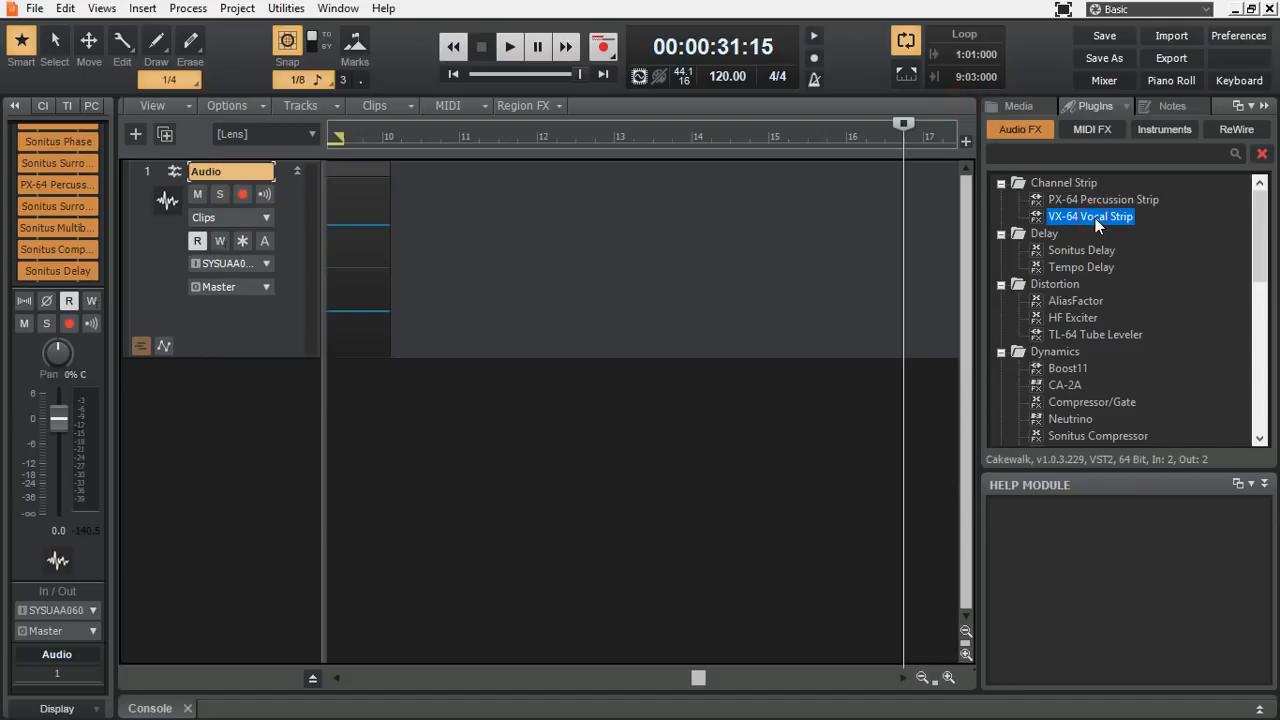
left_click_drag(1095, 218, 71, 180)
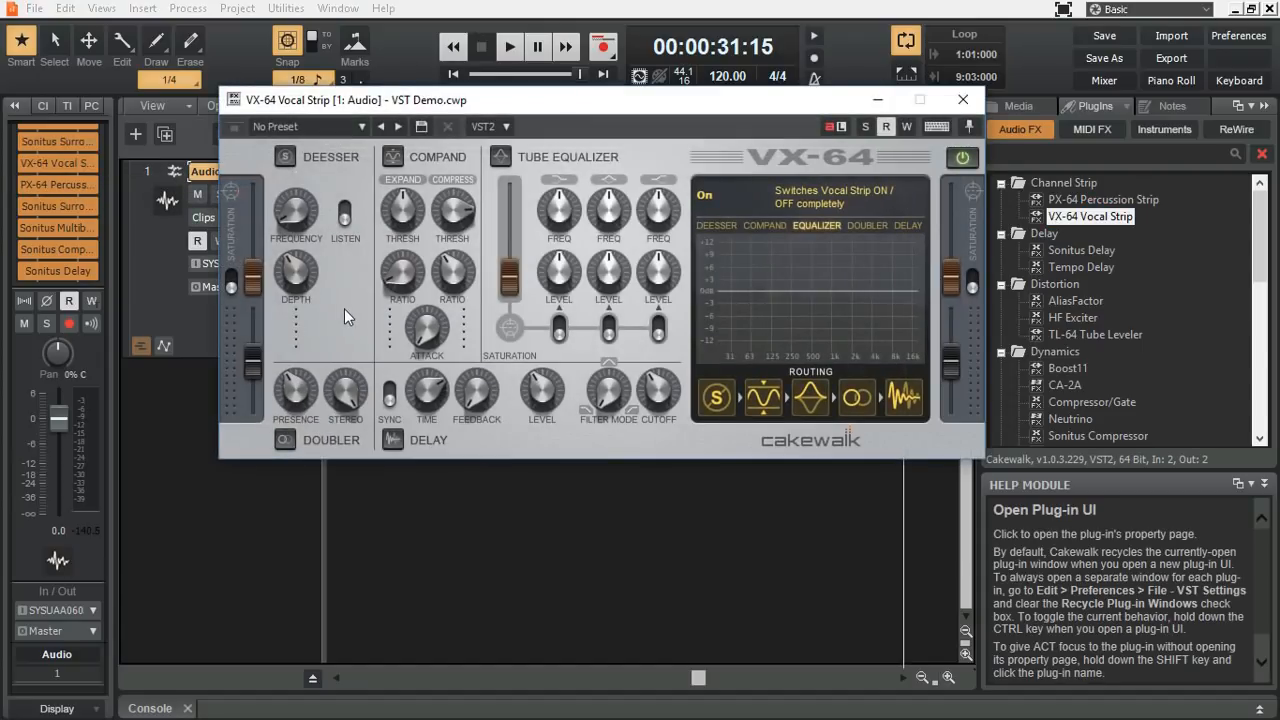
left_click(285, 157)
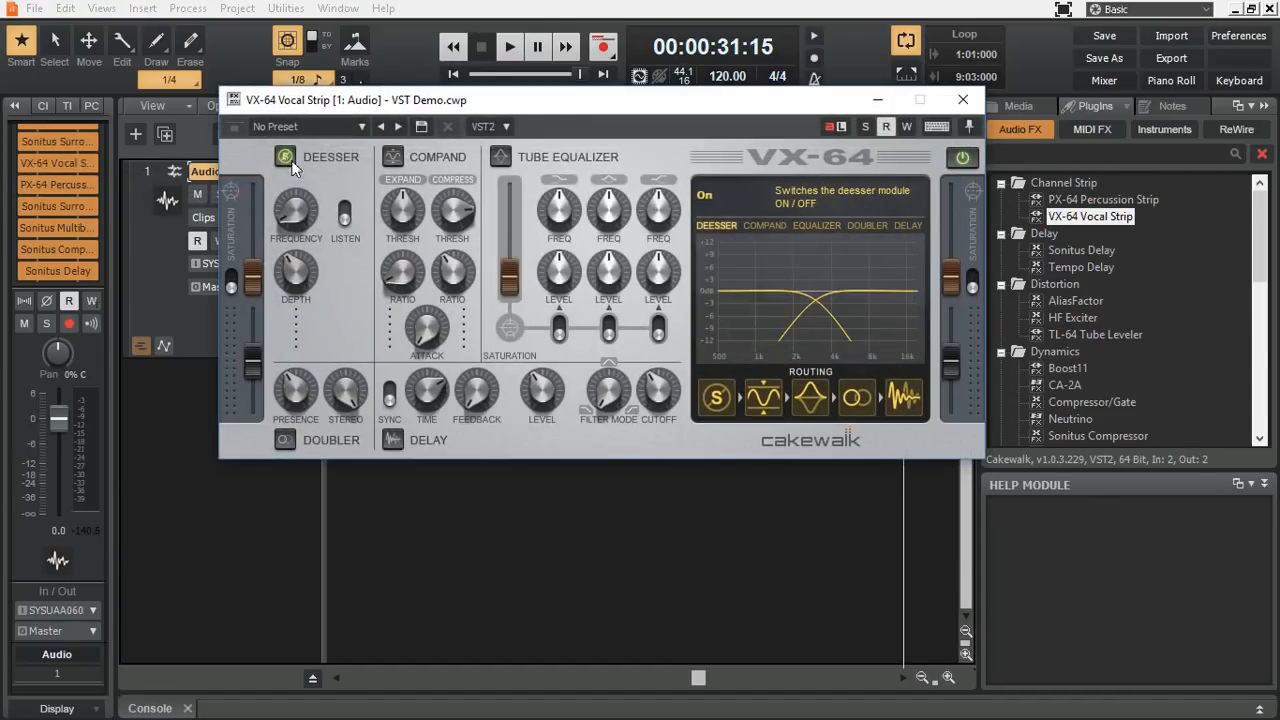
- Switch on the vocal strip's compander and tube equalizer modules
left_click(394, 163)
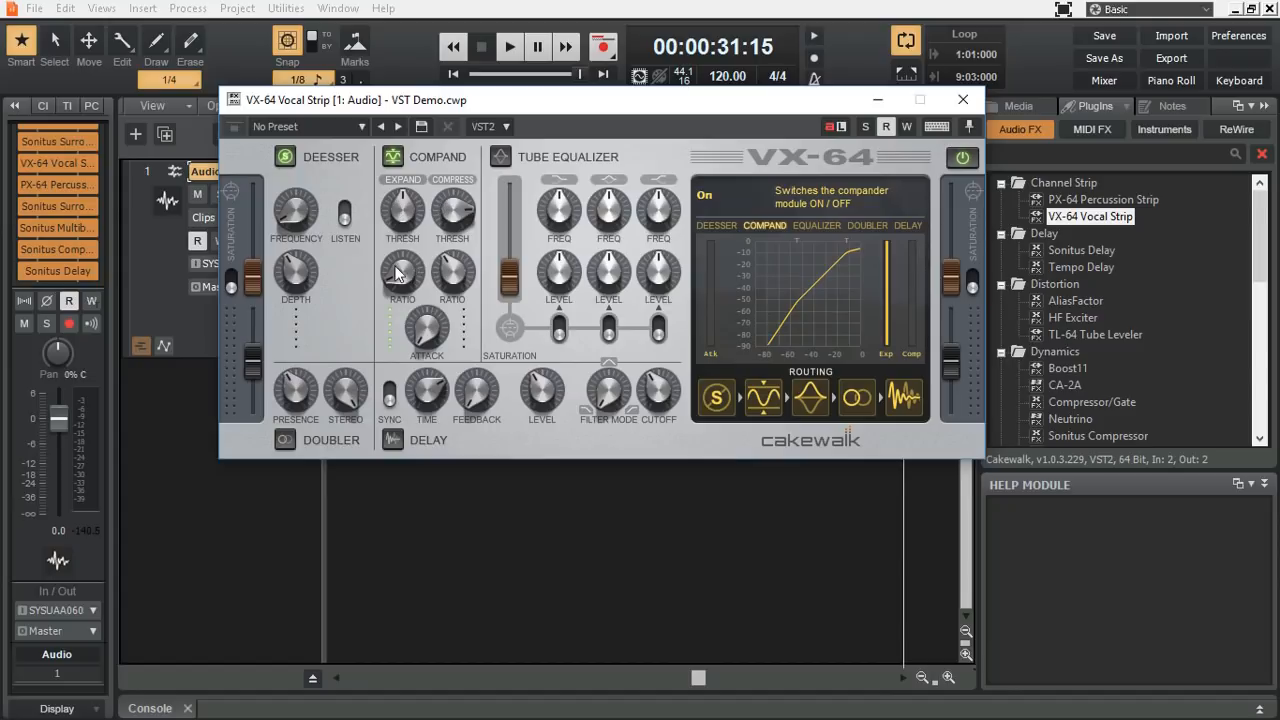
left_click(504, 160)
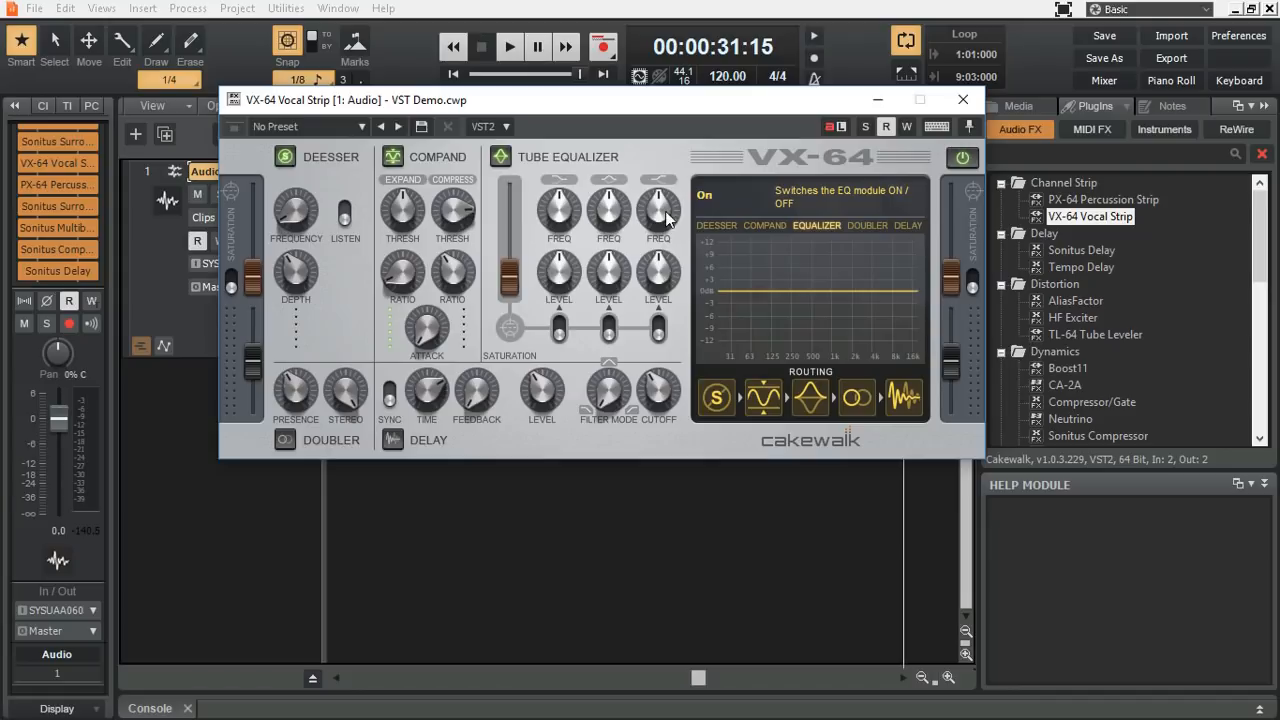
left_click(606, 206)
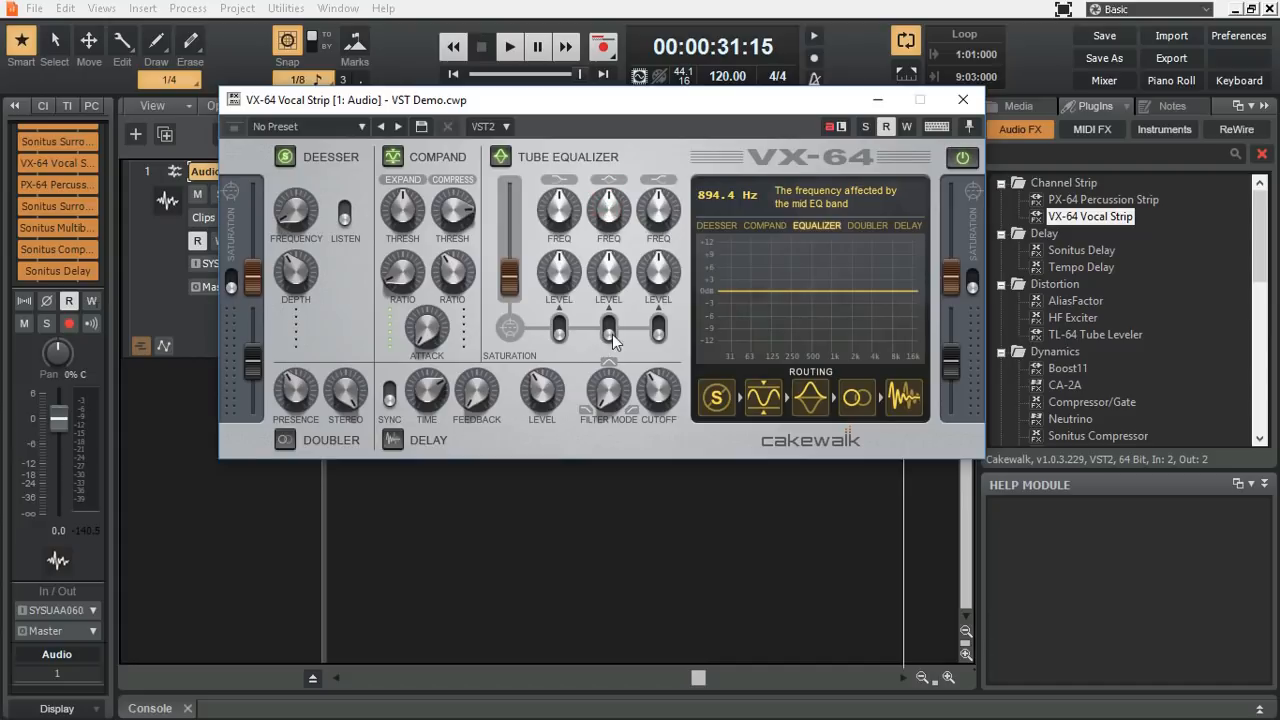
- Enable tube saturation for only the low EQ band, set its amount to 64%, and raise the low band's level to 2.3 dB
left_click(610, 331)
left_click(654, 332)
left_click(611, 326)
left_click(559, 330)
mouse_move(509, 296)
left_mouse_down()
mouse_move(509, 250)
mouse_move(507, 305)
left_mouse_up()
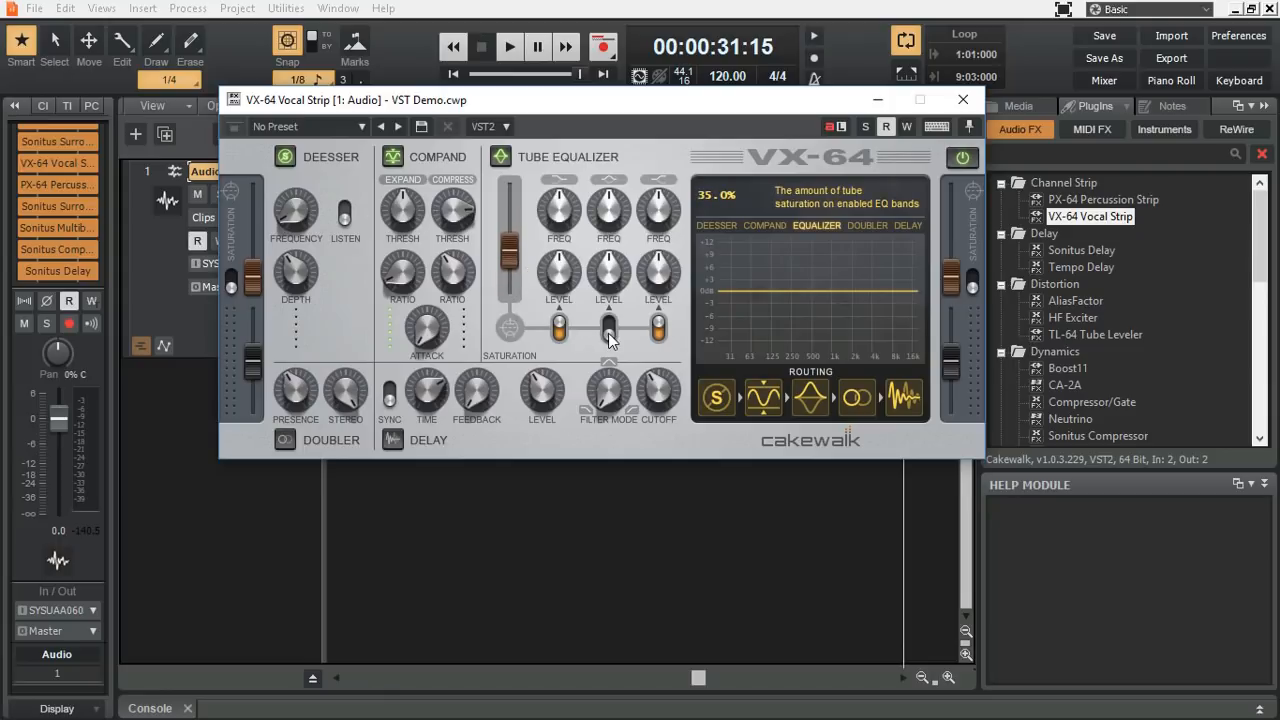
left_click_drag(512, 253, 510, 228)
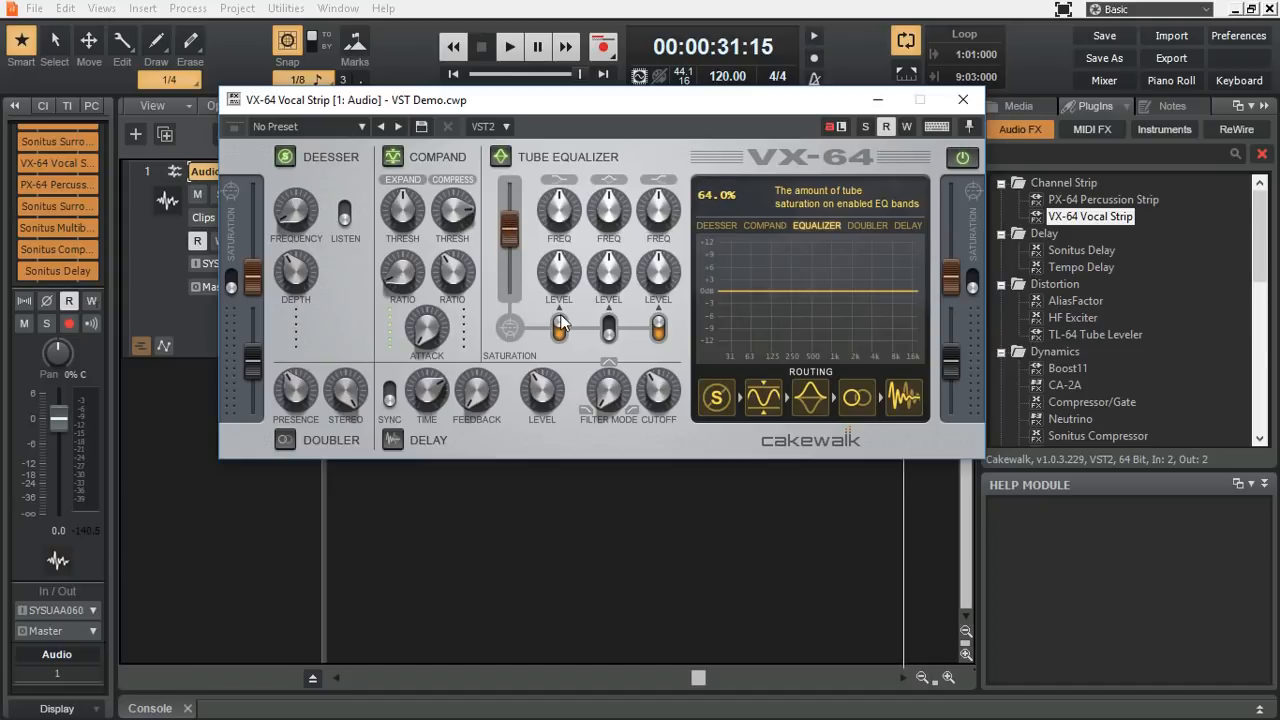
left_click(658, 330)
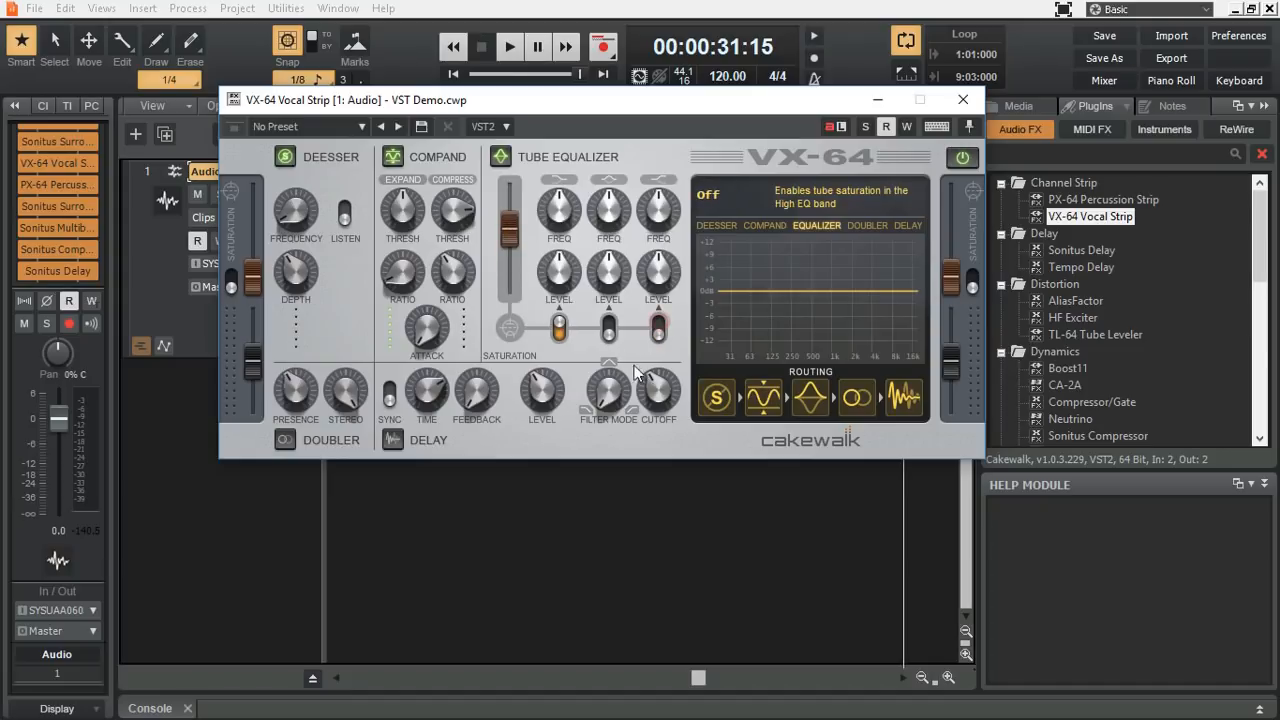
left_click_drag(557, 271, 555, 255)
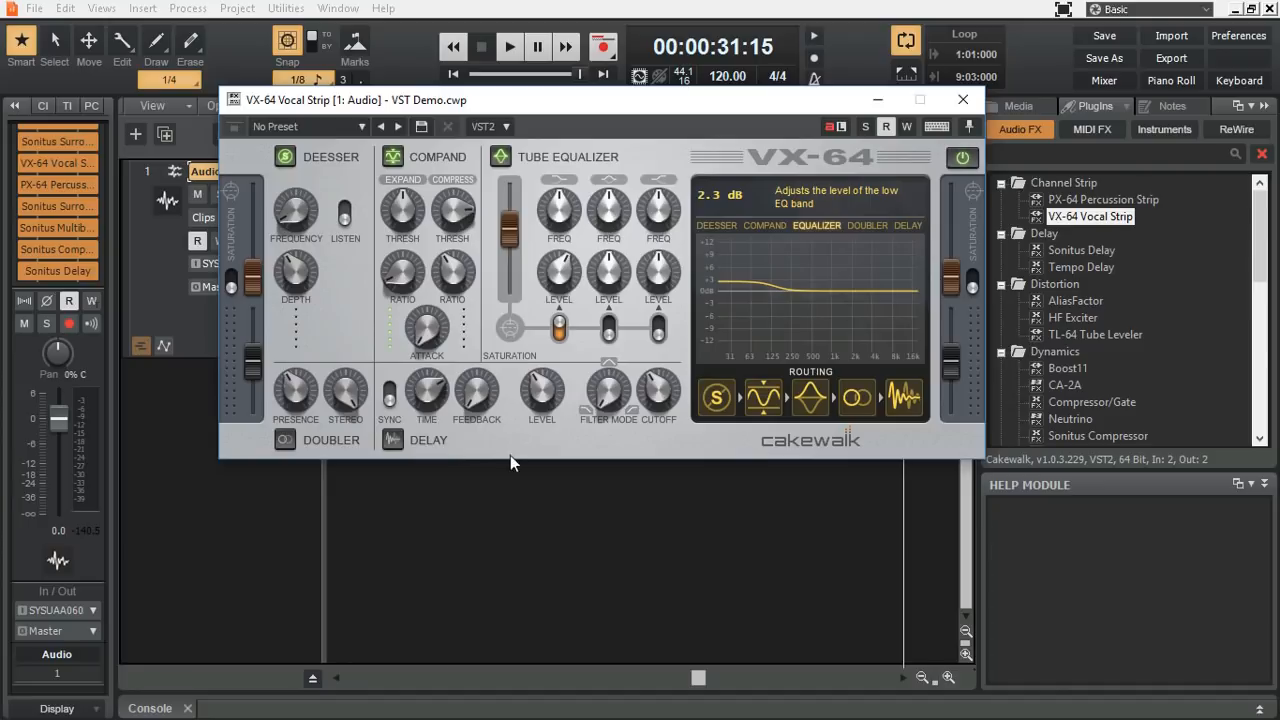
- Switch on the vocal strip's delay and doubler modules and reorder the routing with equalizer first, deesser second and compander third
left_click(393, 440)
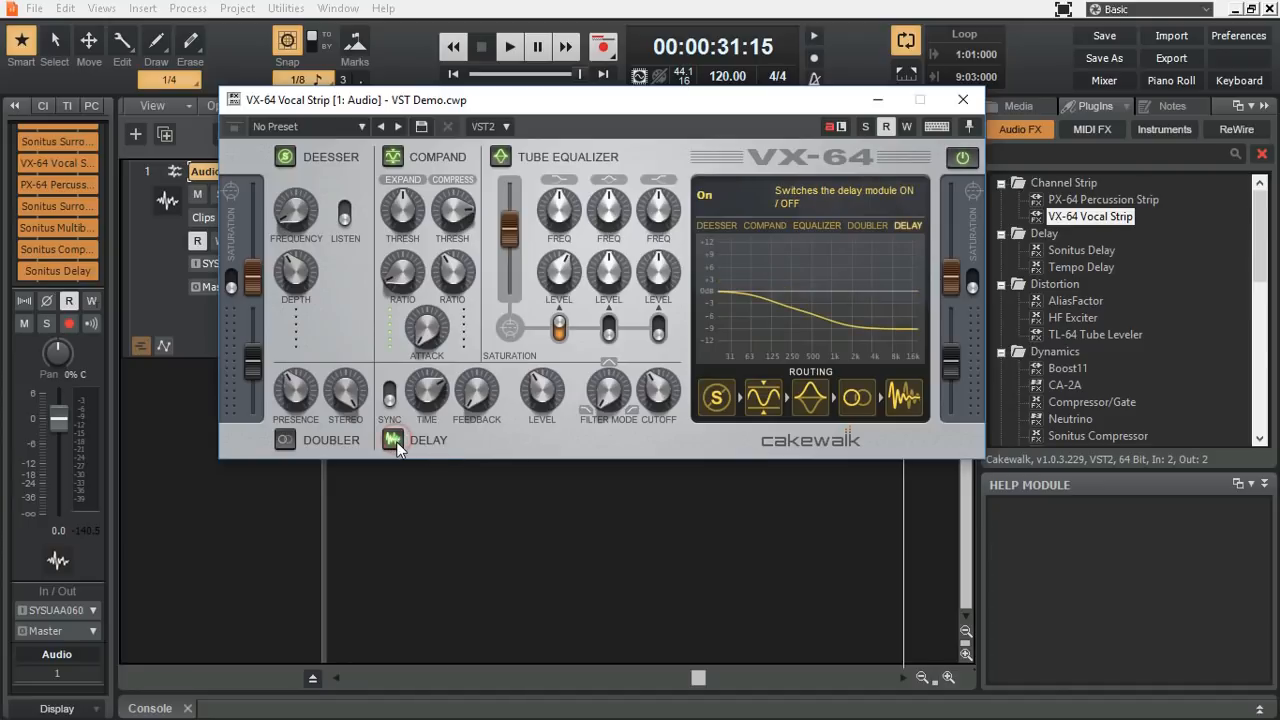
left_click(285, 440)
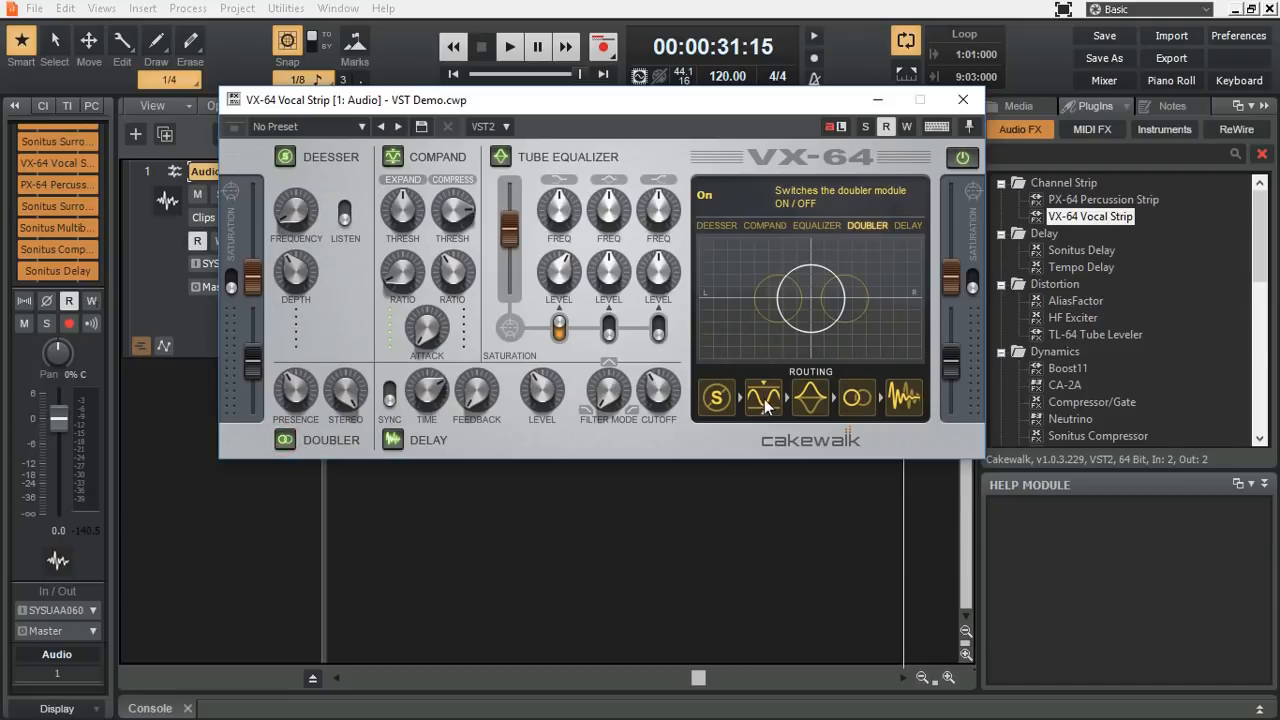
left_click_drag(815, 400, 765, 400)
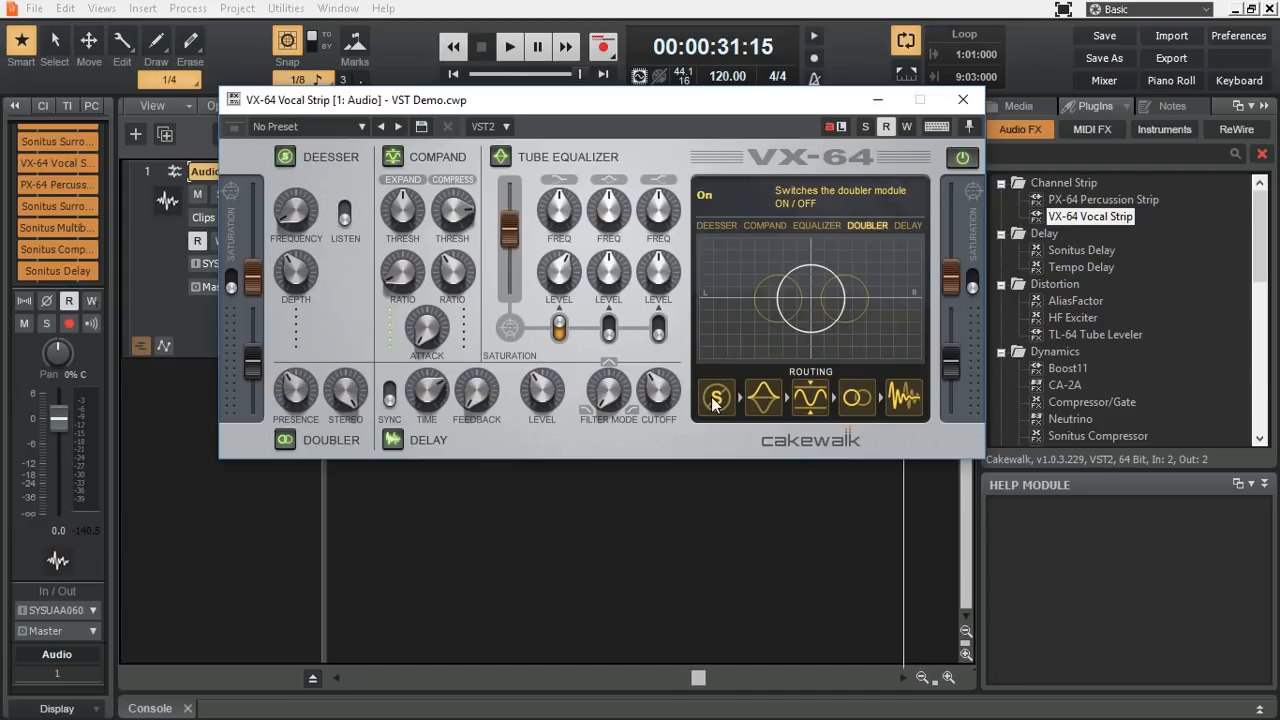
left_click_drag(711, 396, 765, 401)
- Raise the vocal strip's high EQ band level to 6.0 dB, look over its presets, and close the plug-in
left_click_drag(657, 273, 651, 233)
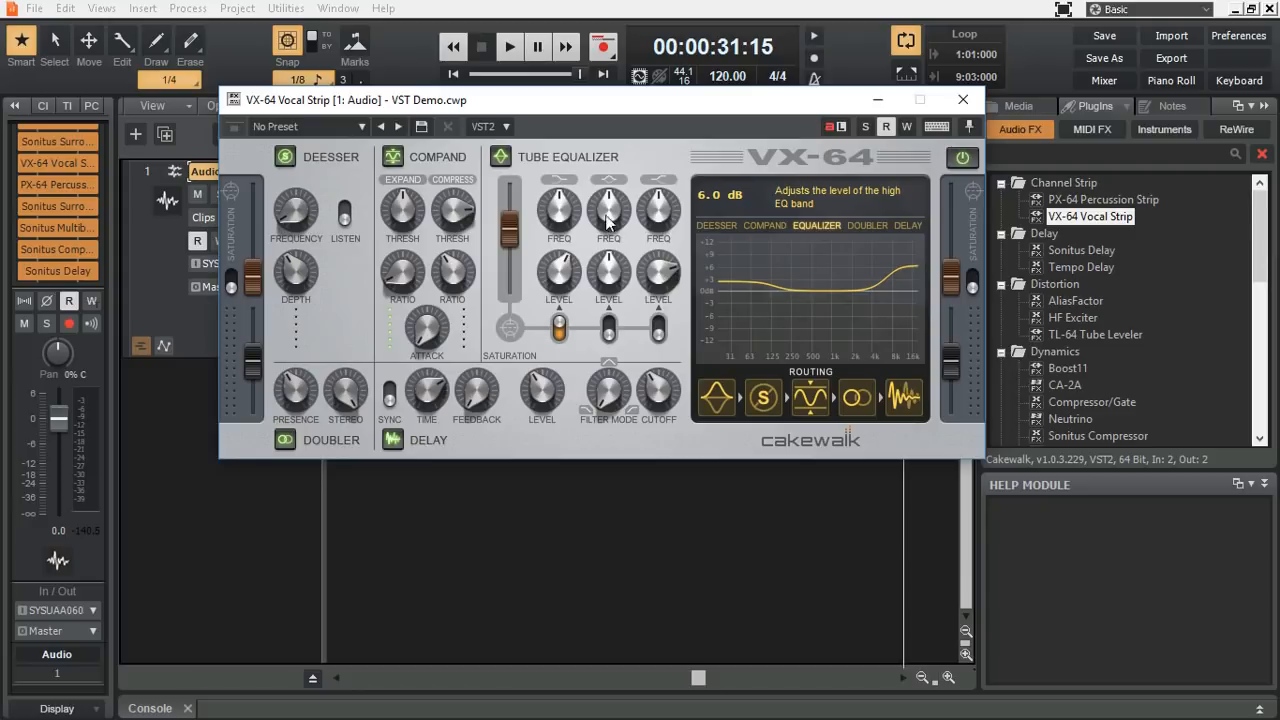
left_click(360, 127)
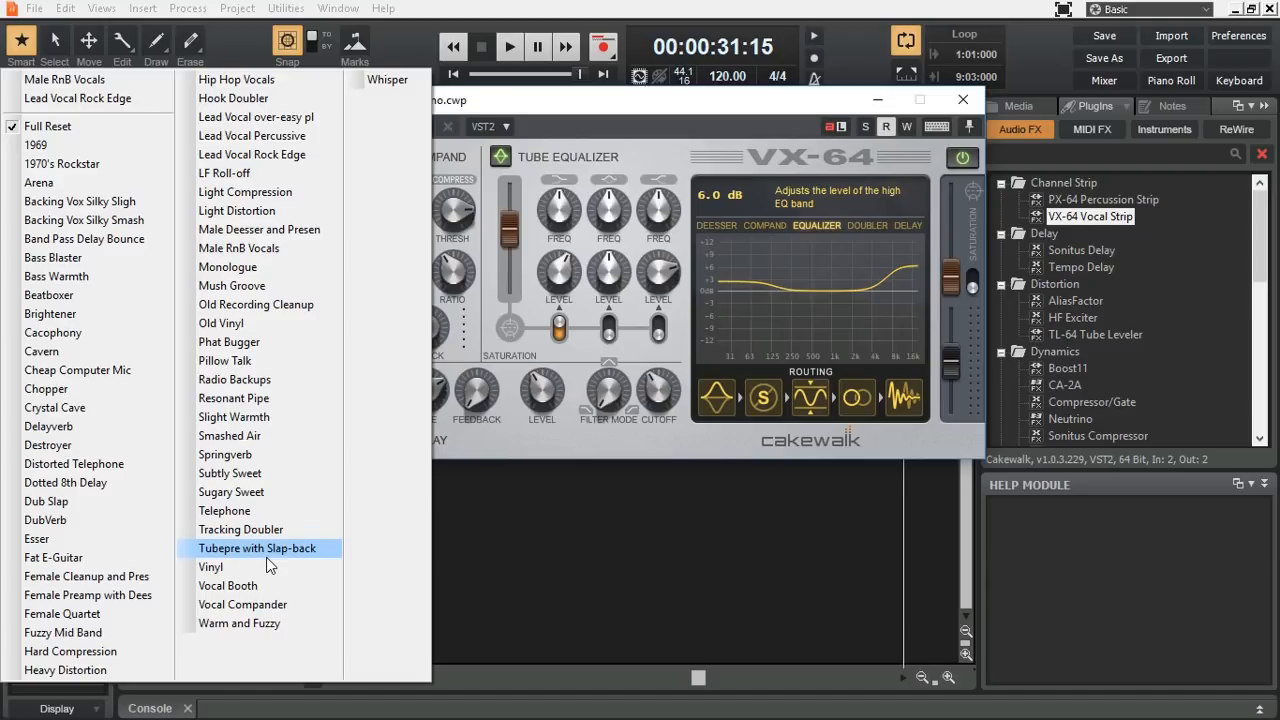
left_click(963, 101)
- Add TL-64 Tube Leveler to the Audio track's effects, set its drive to 7.0 dB and clipping to 0.60, and close it
left_click_drag(1114, 334, 46, 222)
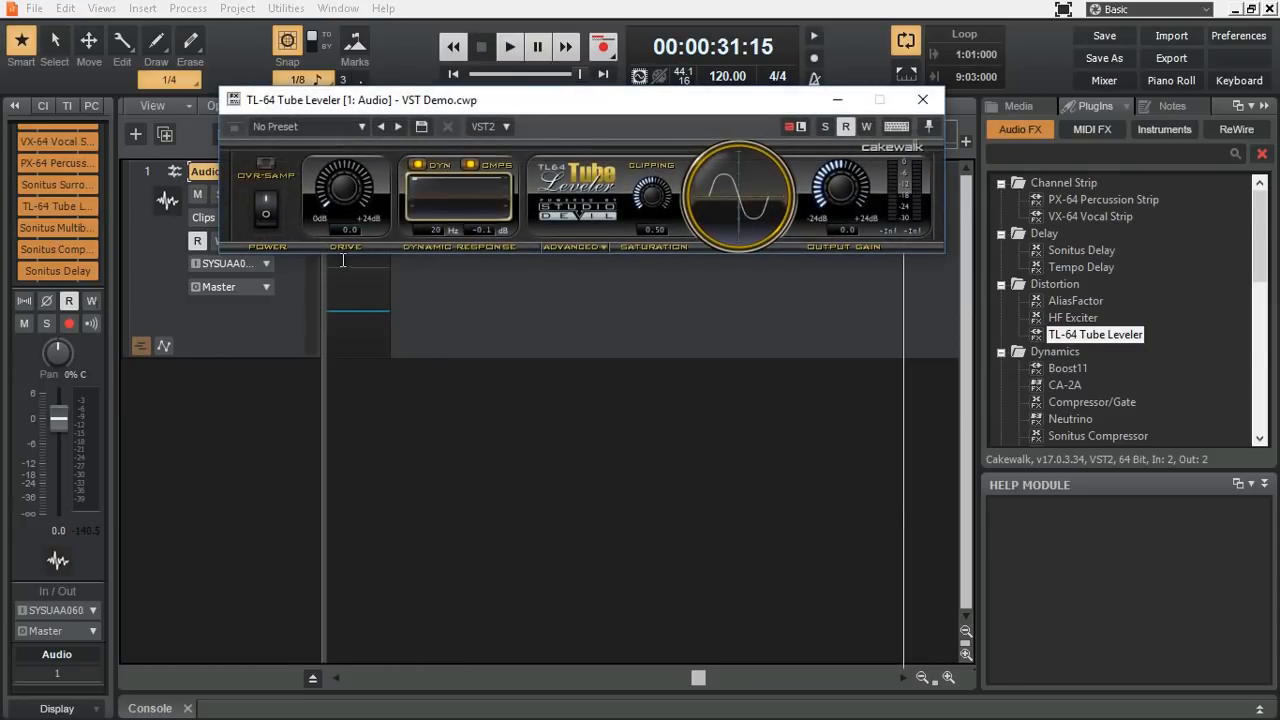
left_click_drag(335, 200, 334, 79)
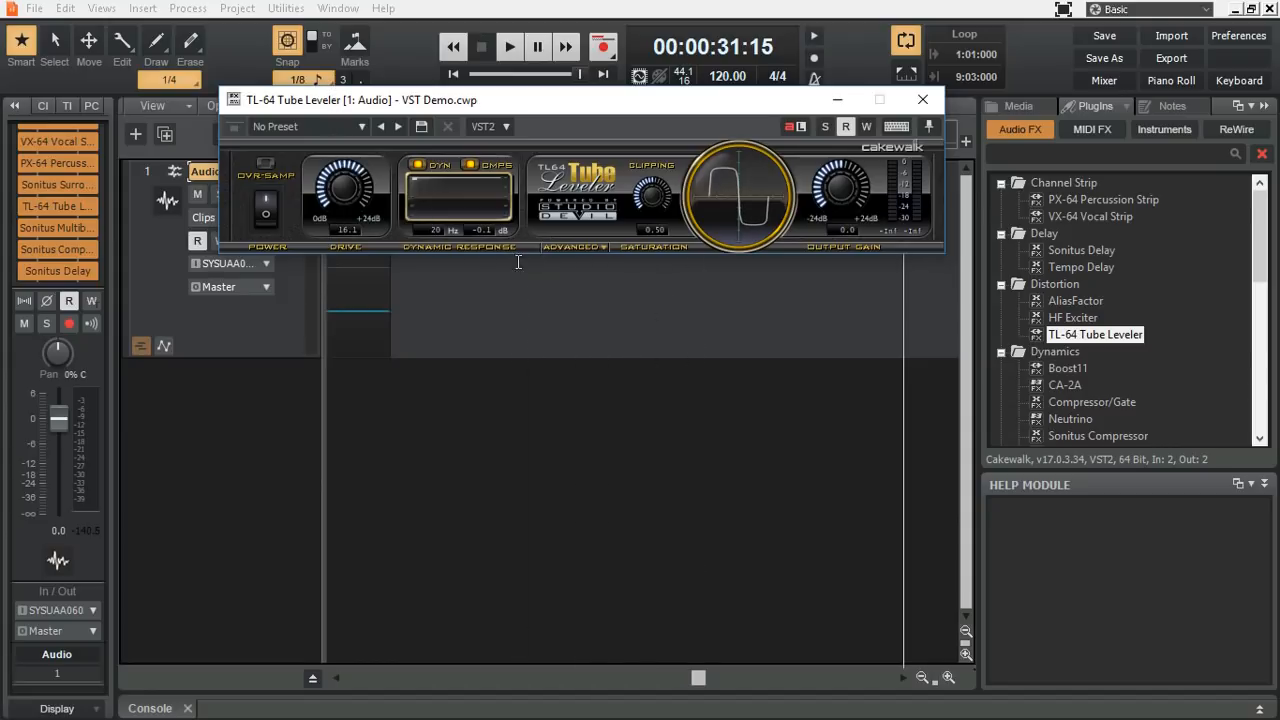
left_click_drag(345, 200, 343, 136)
mouse_move(650, 196)
left_mouse_down()
mouse_move(643, 142)
mouse_move(652, 301)
mouse_move(645, 188)
left_mouse_up()
left_click_drag(350, 200, 364, 291)
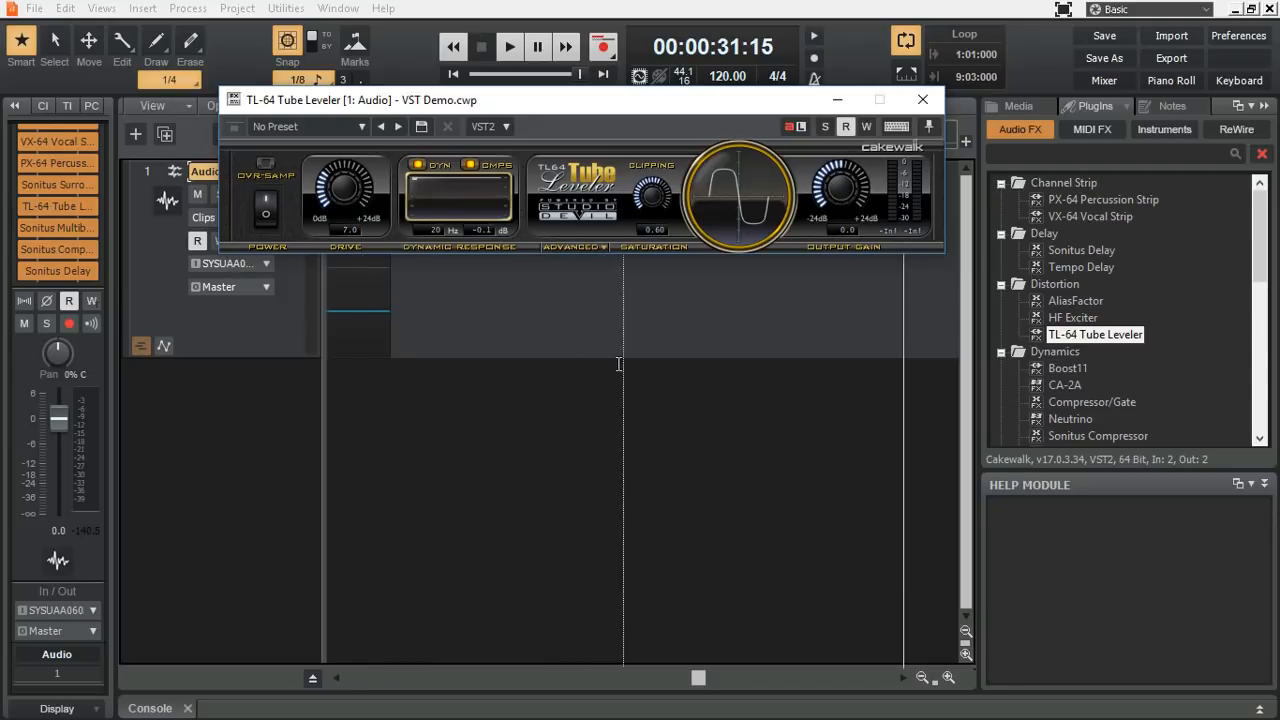
left_click(922, 99)
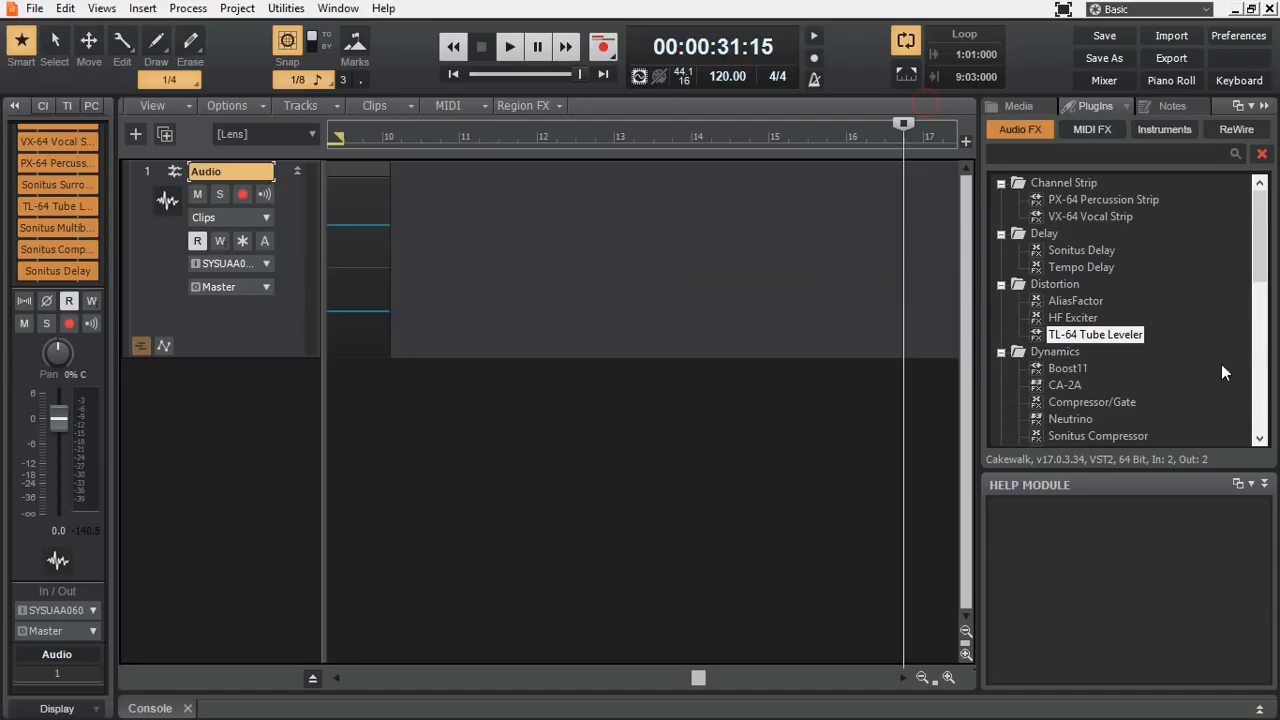
- Add the Boost11 limiter to the Audio track's effects, raise its boost to 14.3 dB, adjust its output, and close it
left_click(1067, 370)
left_click_drag(1071, 375, 57, 184)
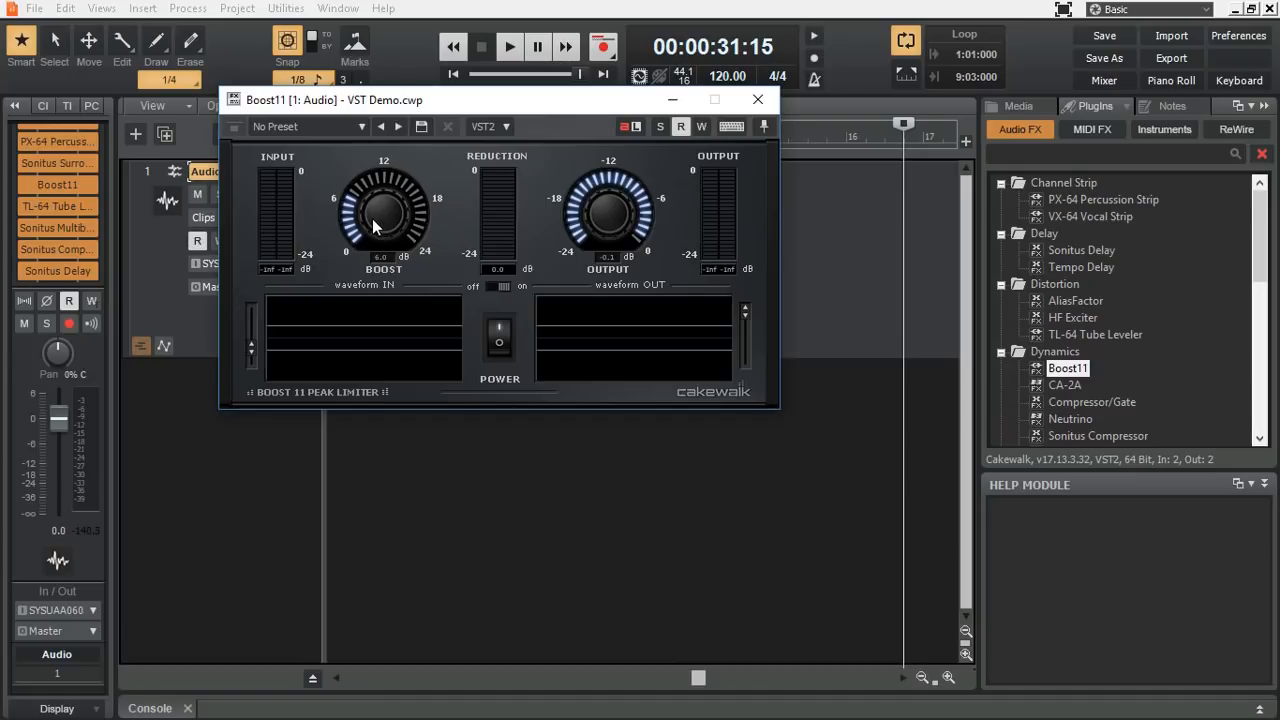
mouse_move(372, 226)
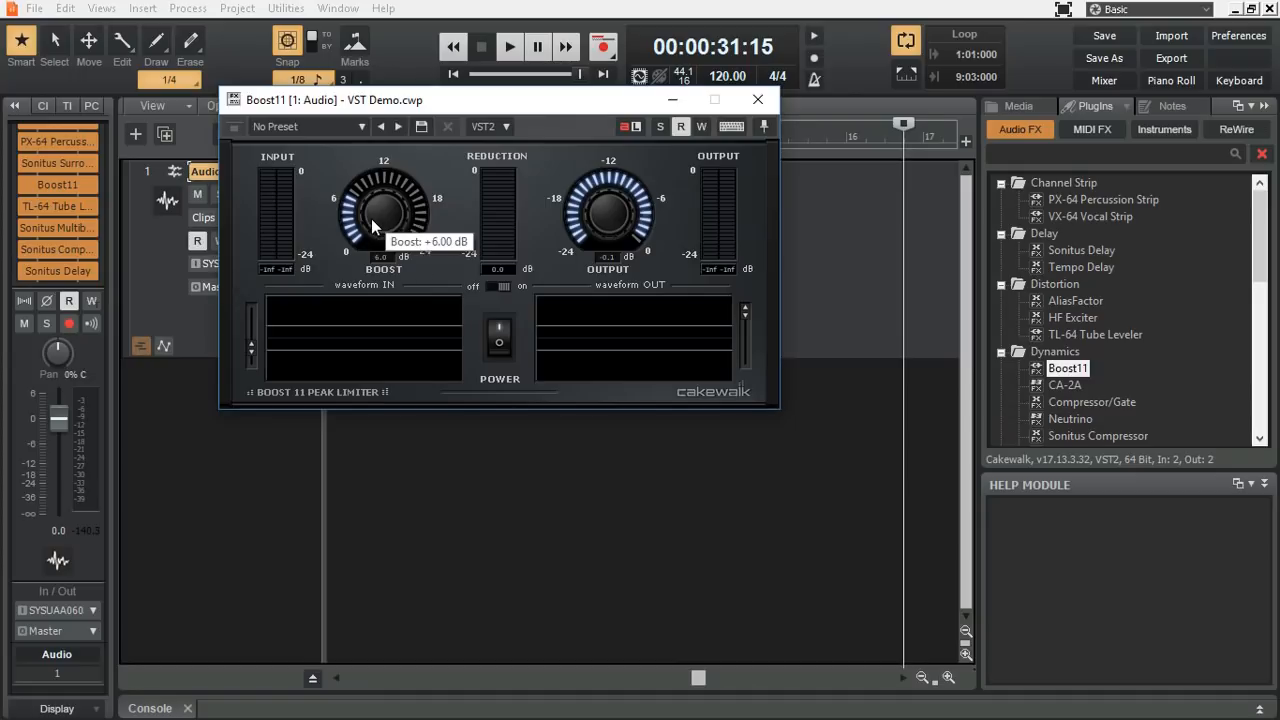
left_click_drag(370, 228, 383, 158)
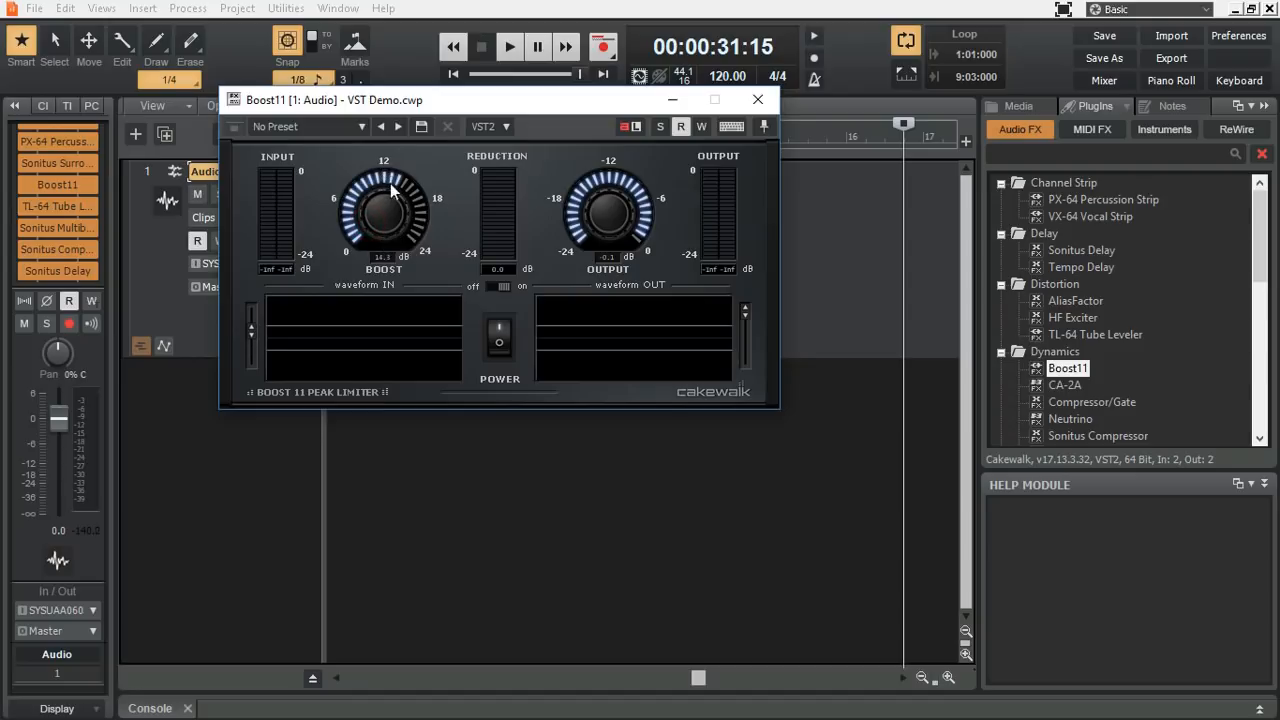
left_click_drag(615, 208, 609, 123)
left_click(758, 99)
- Add External Insert to the Audio track's effects, check its available send outputs, and close its window
left_click_drag(1259, 269, 1262, 433)
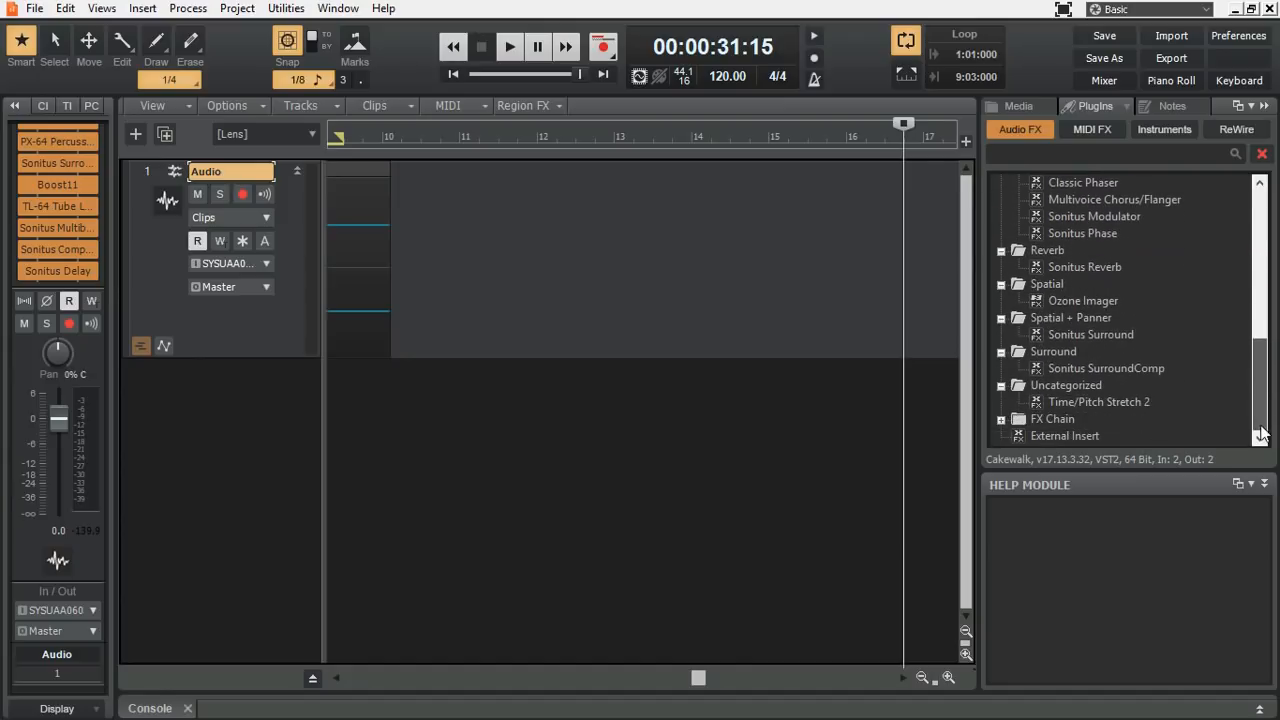
left_click(1059, 438)
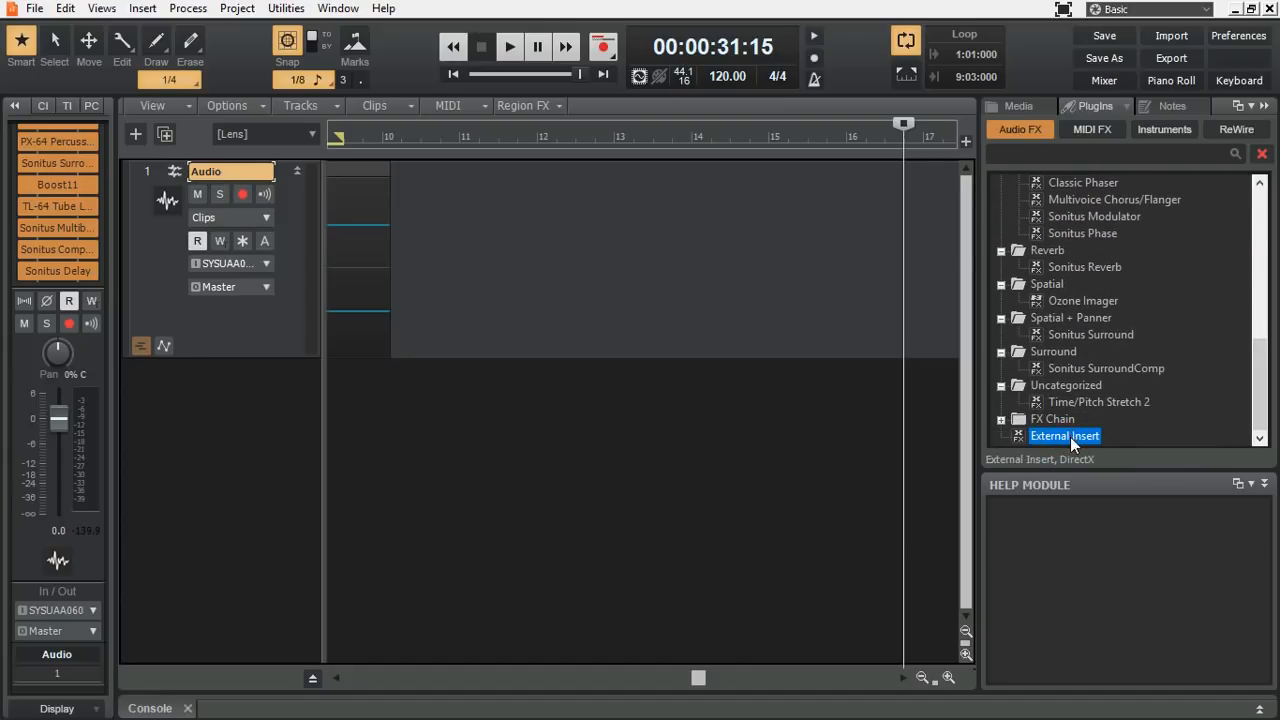
left_click_drag(1071, 444, 75, 236)
left_click_drag(514, 108, 641, 157)
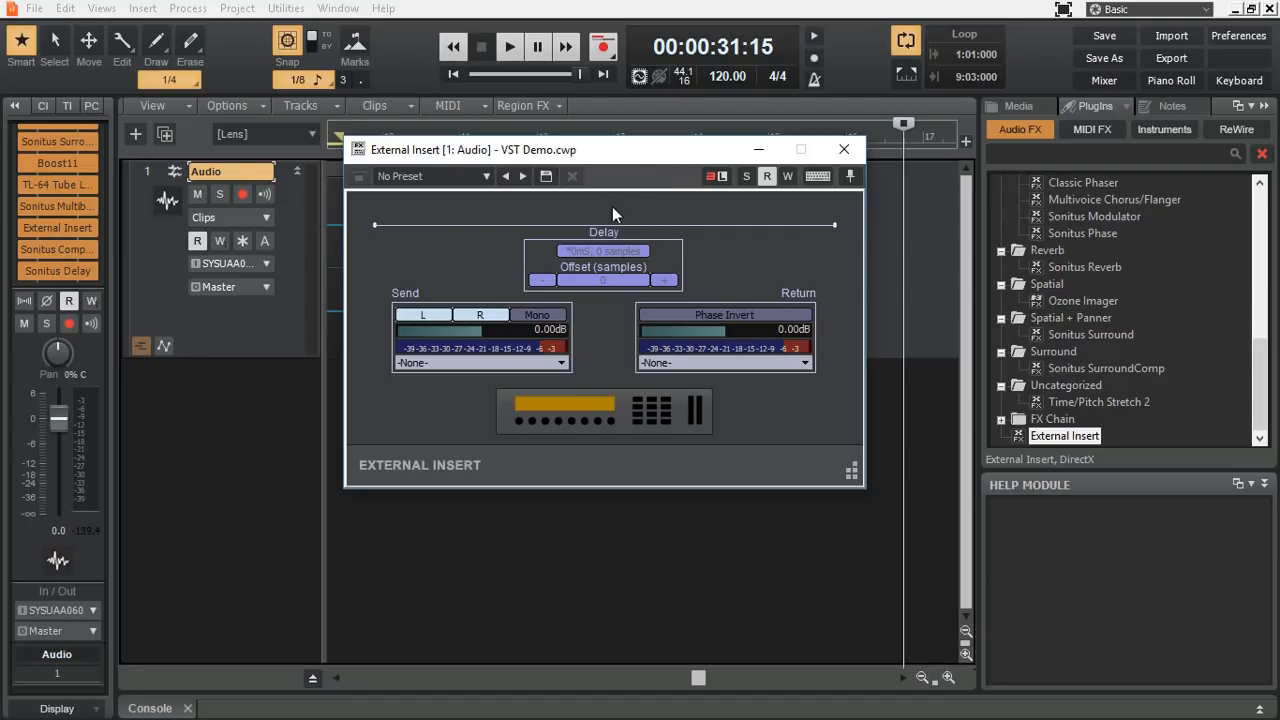
left_click(550, 363)
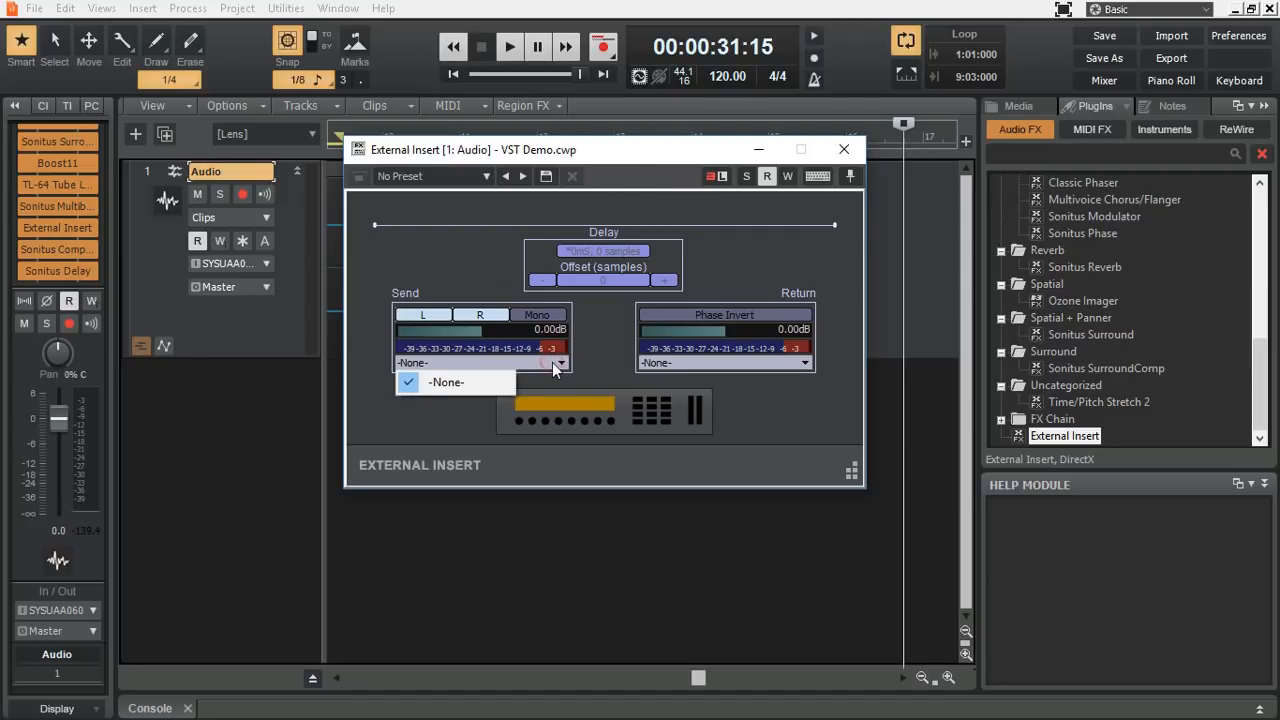
left_click(482, 264)
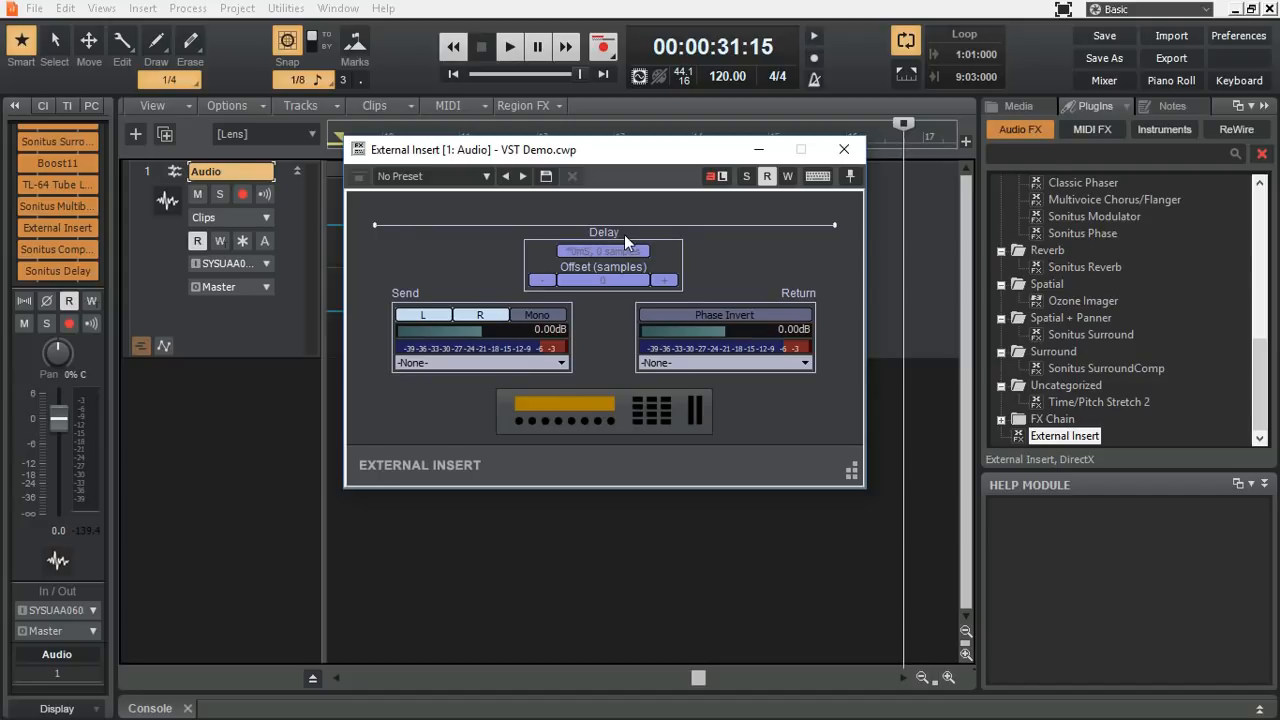
left_click(845, 150)
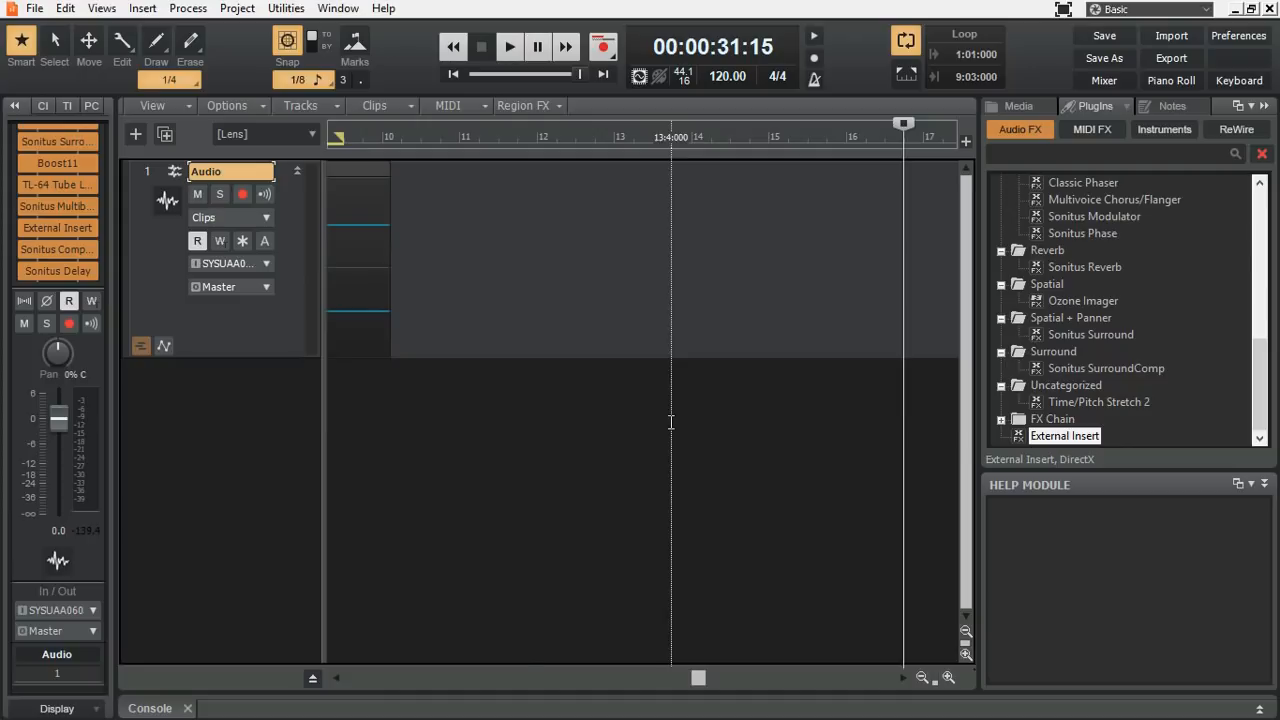
- Look over the Audio track's full effects list and place the now time marker at about measure 10
mouse_move(71, 270)
scroll(71, 270, "up", 3)
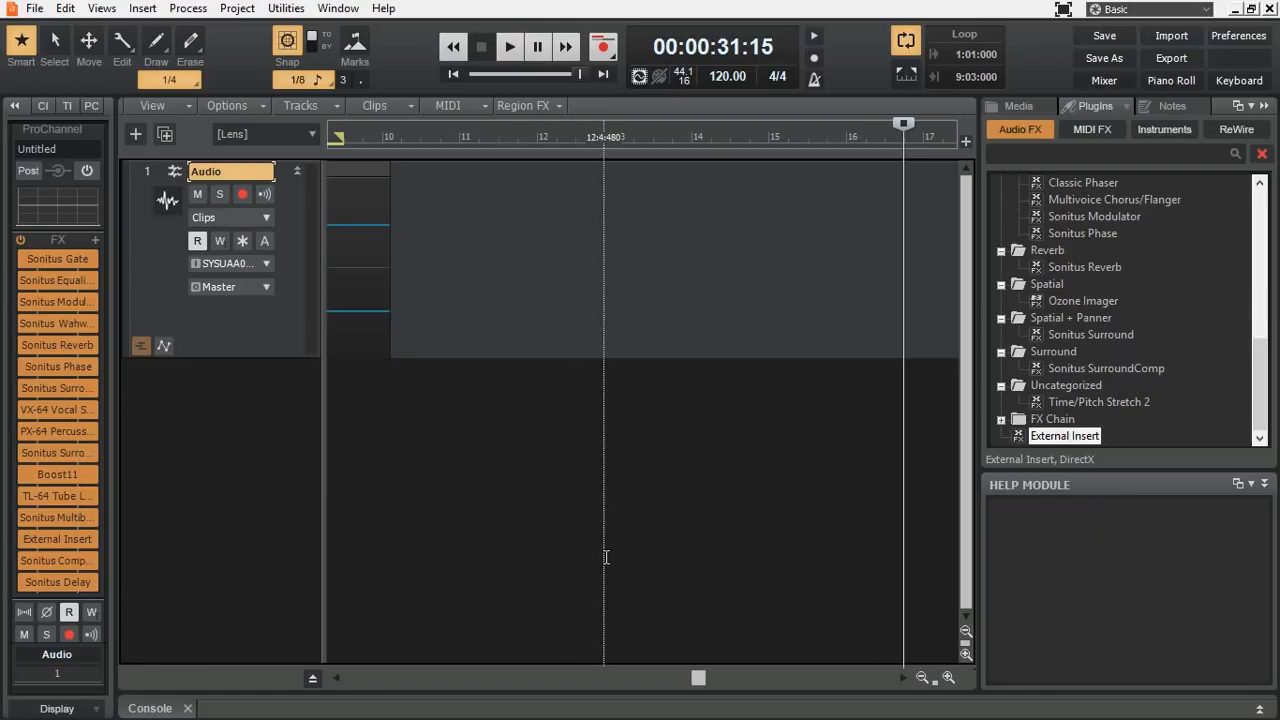
left_click(391, 550)
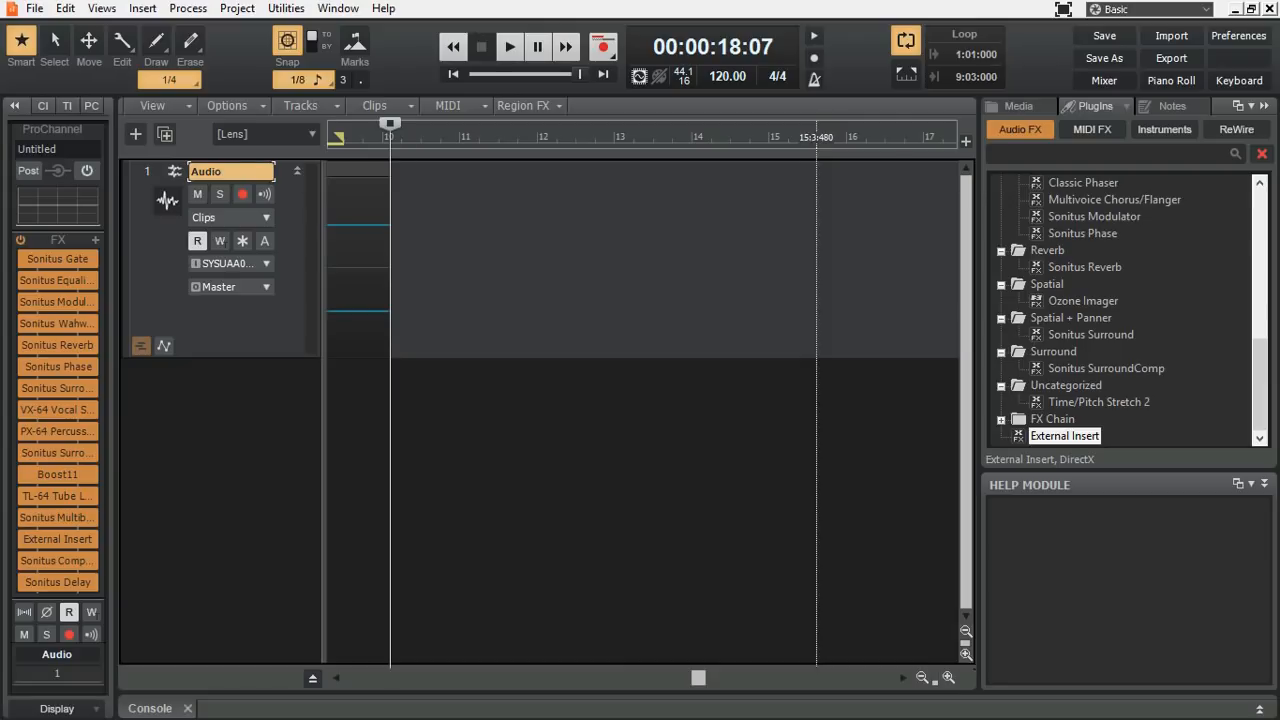
- Examine the remaining audio effects in the plug-in browser, including HF Exciter, Neutrino, CA-2A and Ozone Imager
scroll(1092, 313, "up", 4)
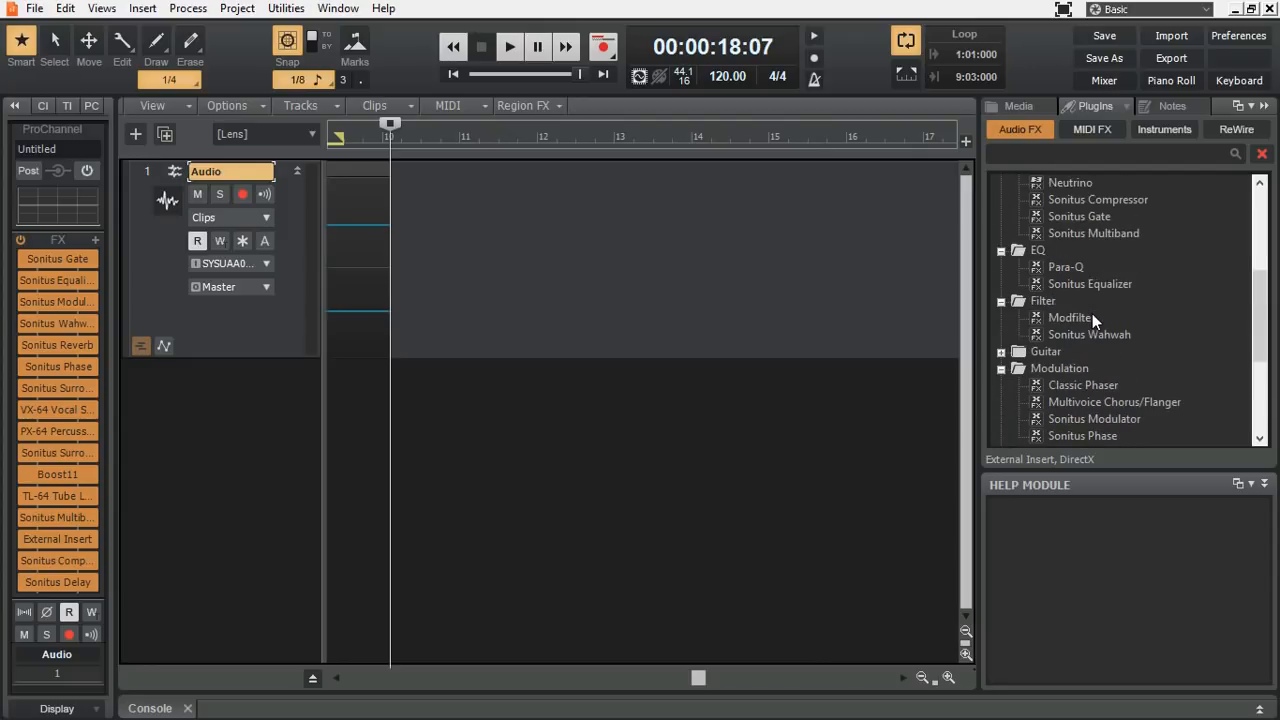
scroll(1092, 313, "up", 5)
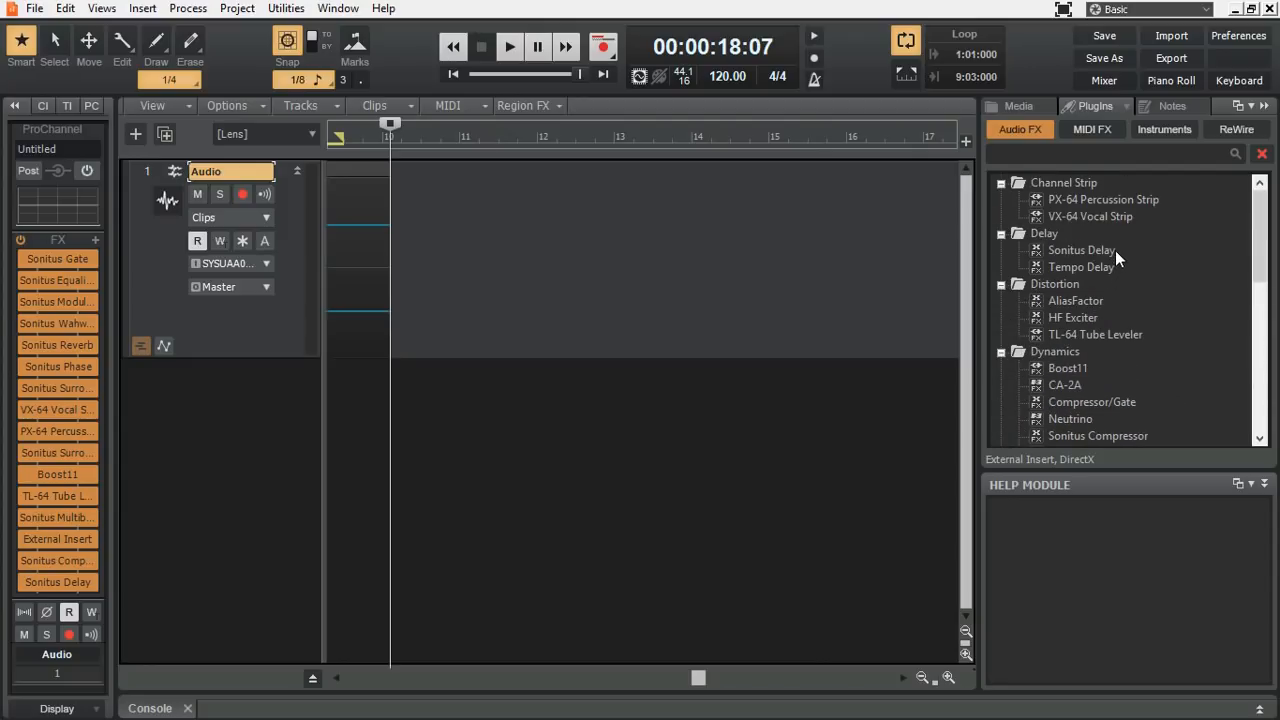
left_click(1102, 267)
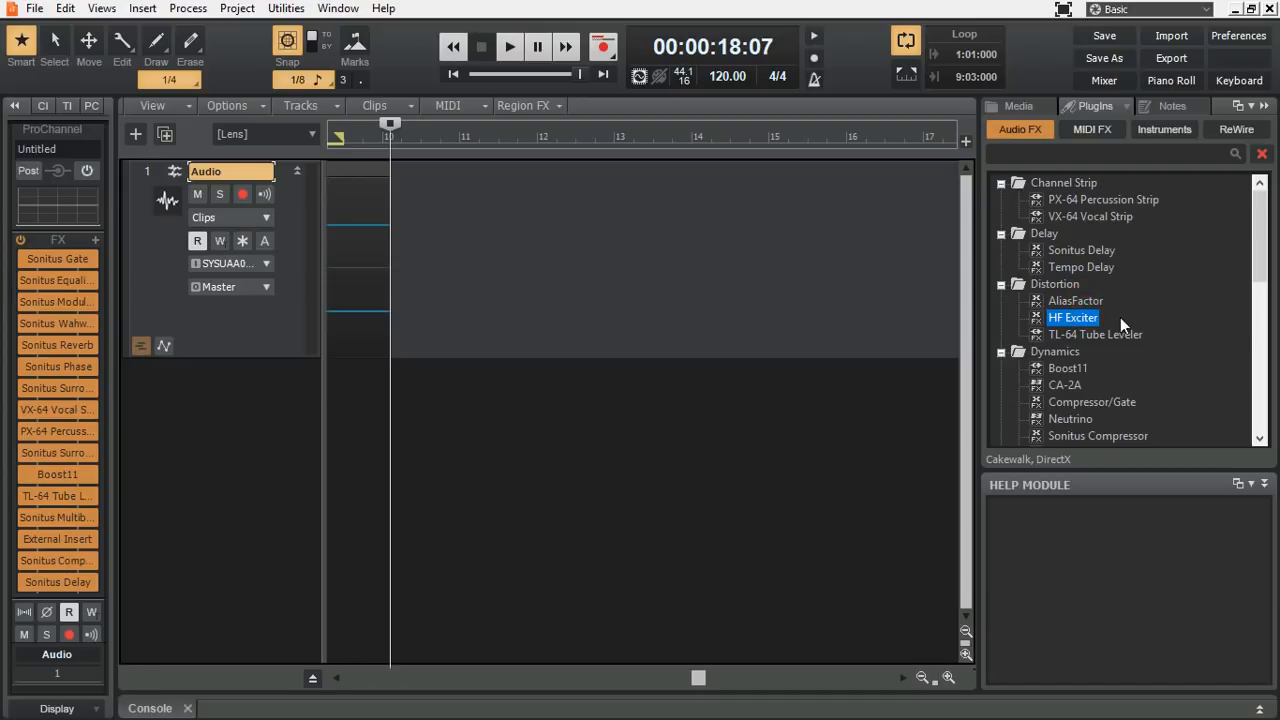
scroll(1120, 317, "down", 4)
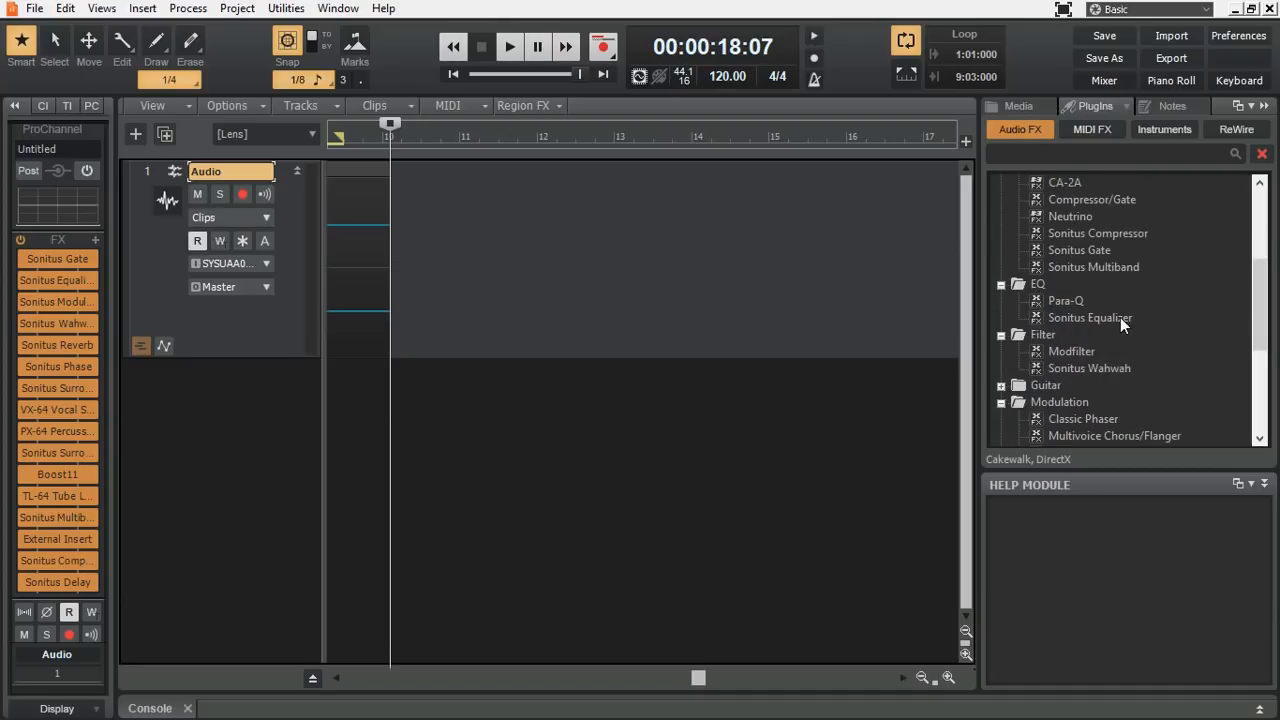
left_click(1079, 219)
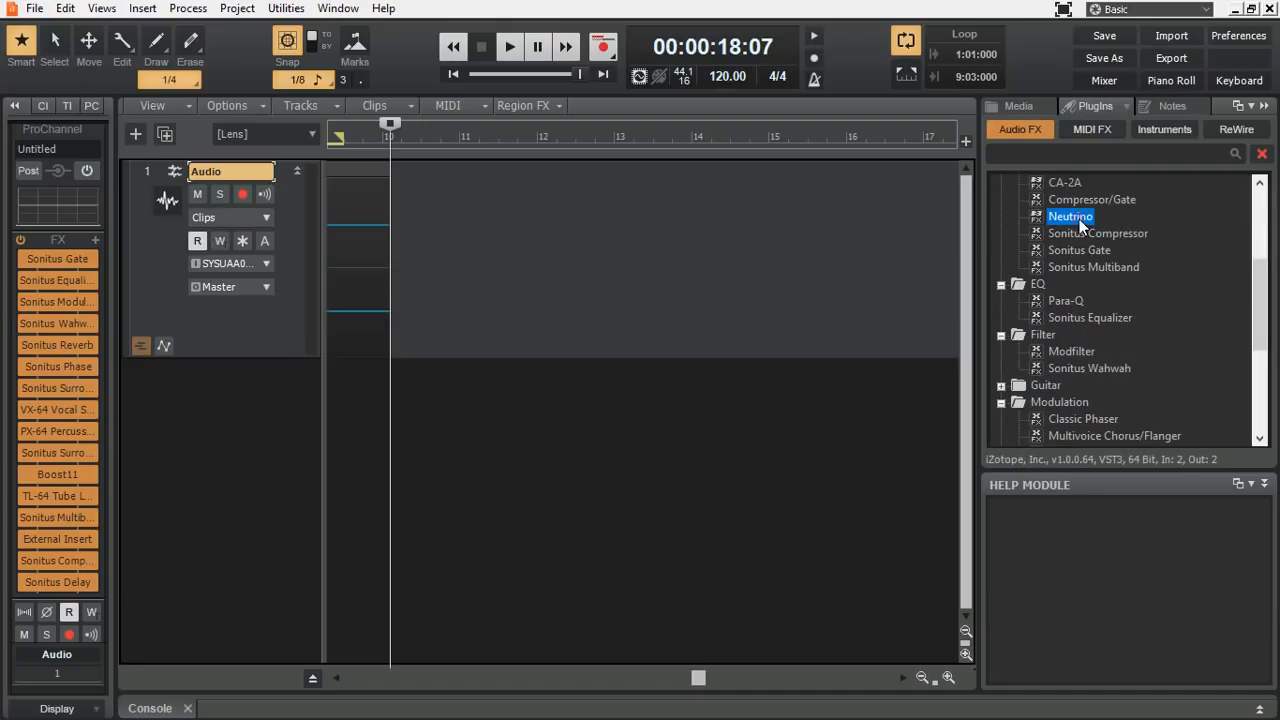
left_click(1064, 183)
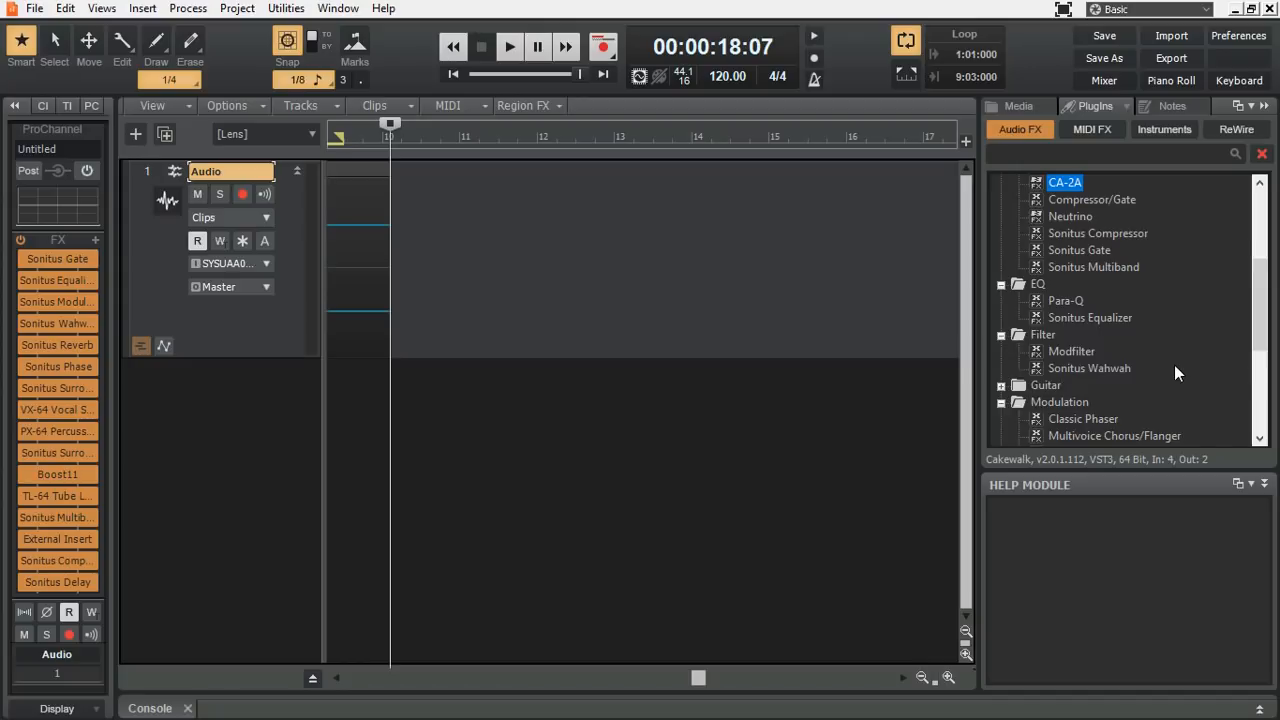
scroll(1175, 371, "down", 3)
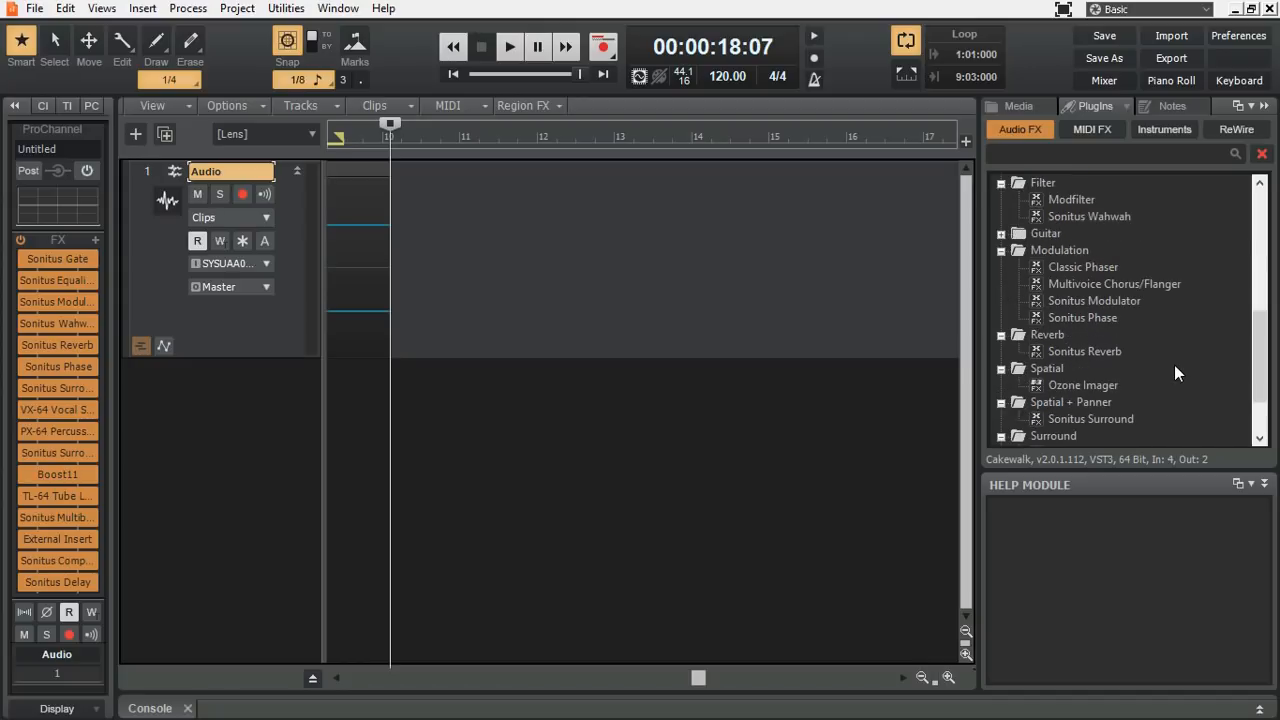
left_click(1099, 383)
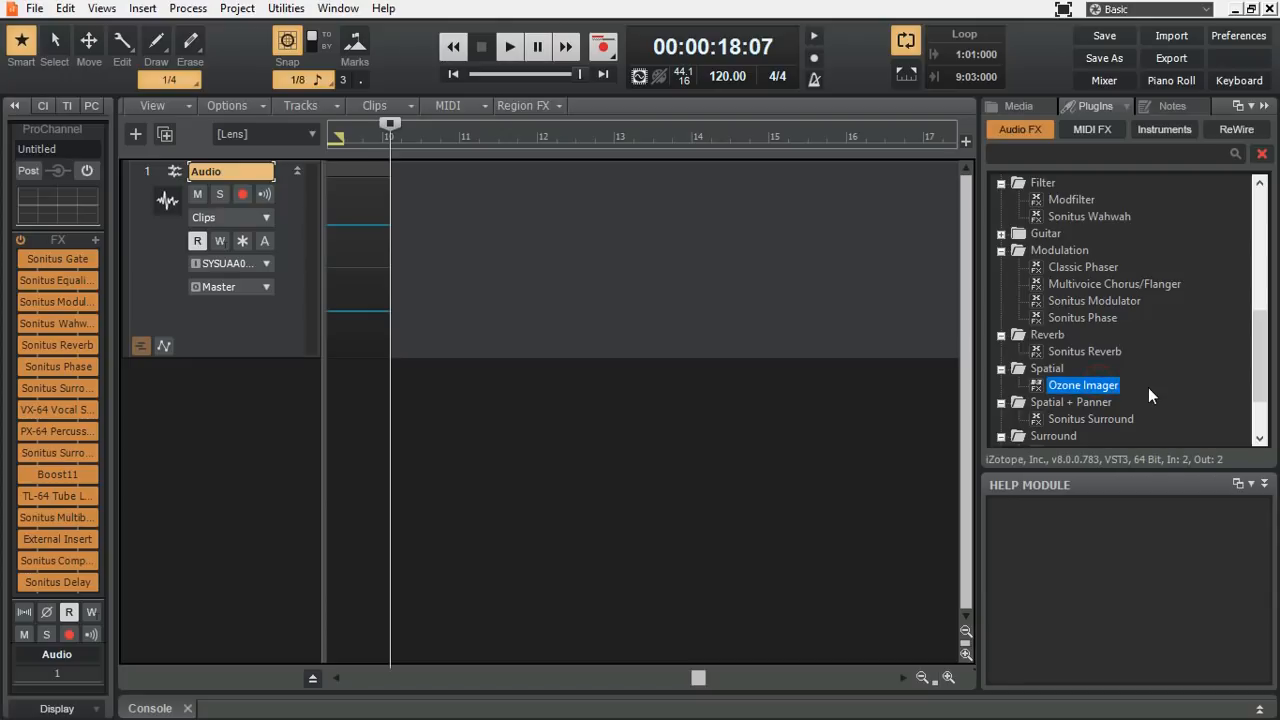
scroll(1149, 389, "down", 2)
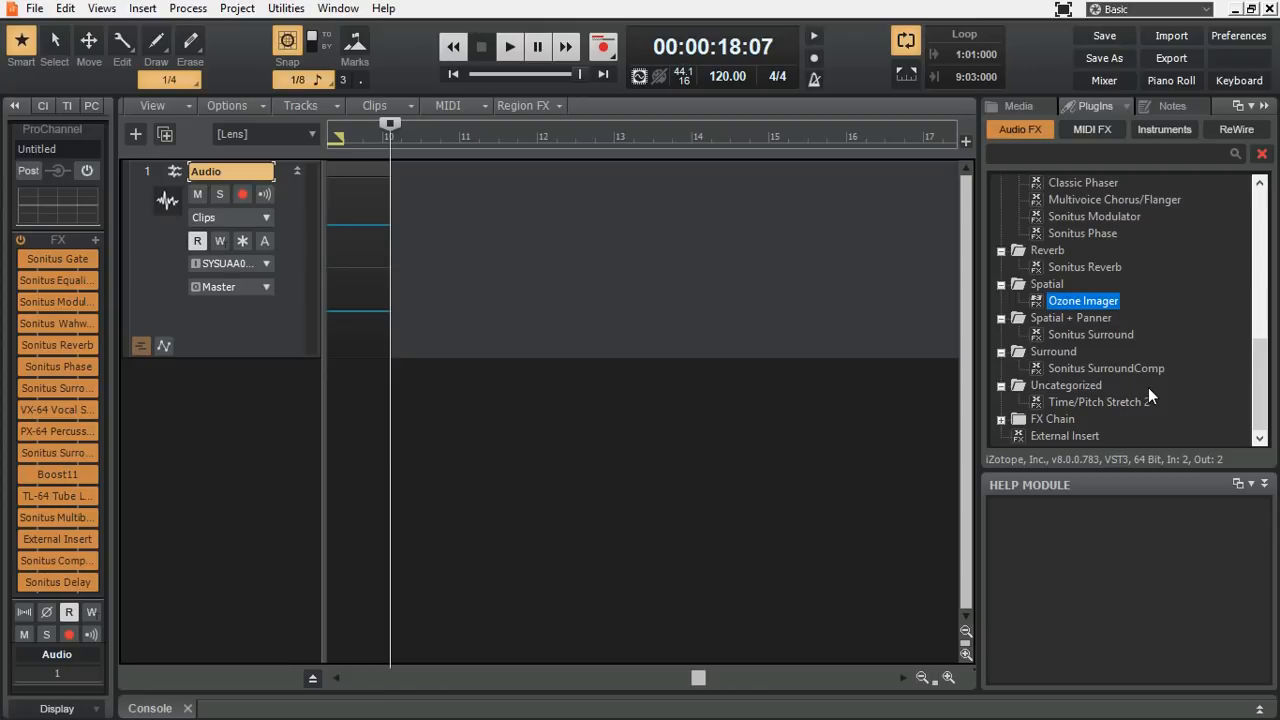
scroll(1148, 388, "up", 8)
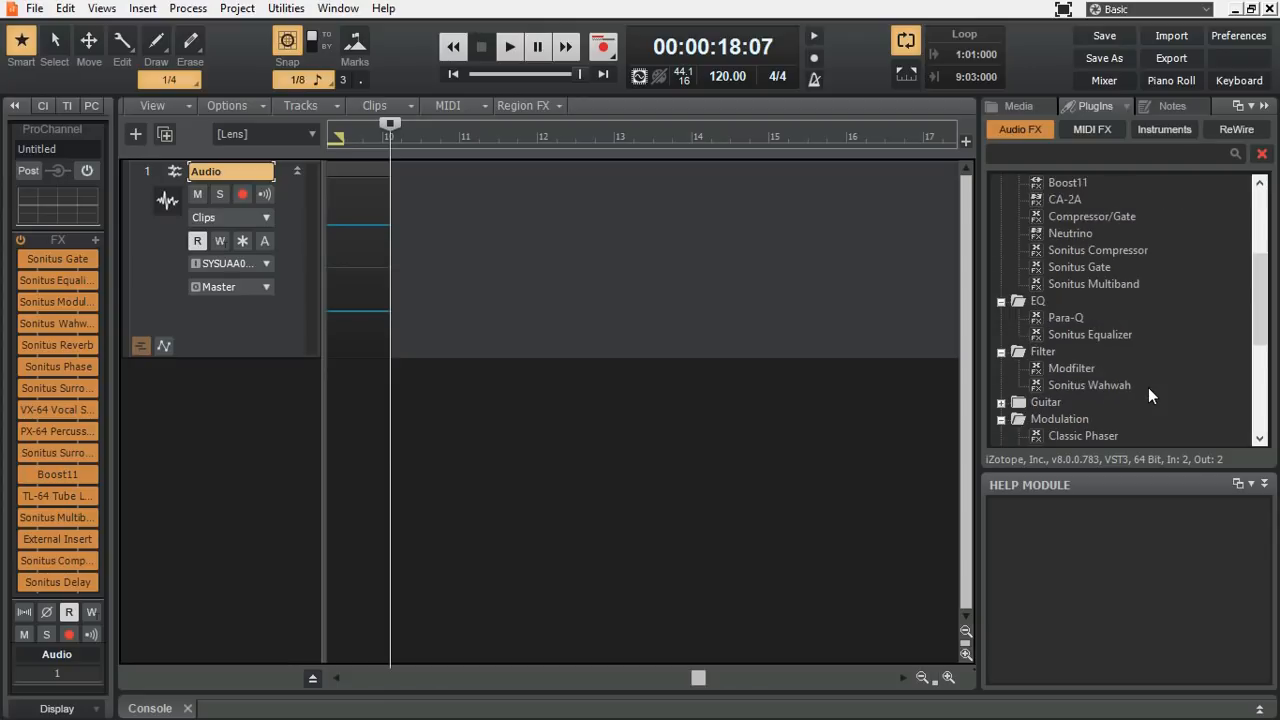